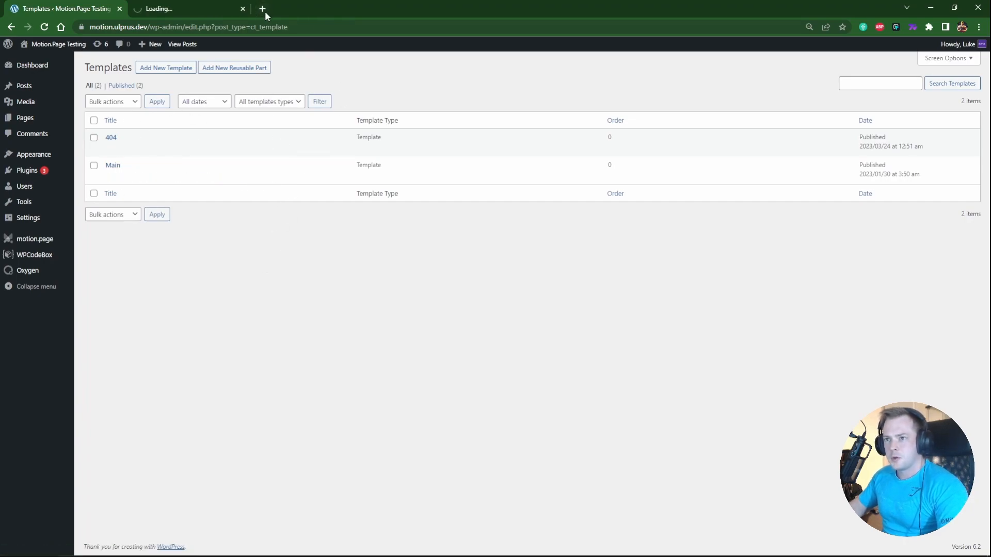
Step: Open logoipsum.com in a new browser tab and copy the SVG code of the black Japanese-lettered placeholder logo
{"action": "left_click", "coordinate": [262, 9]}
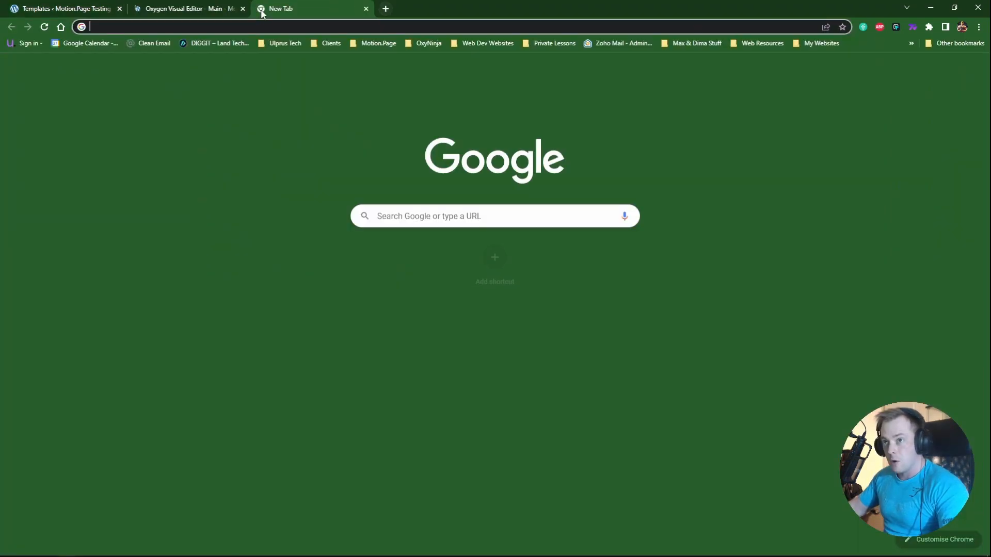
{"action": "type", "text": "logoipsum.com"}
{"action": "key", "text": "Return"}
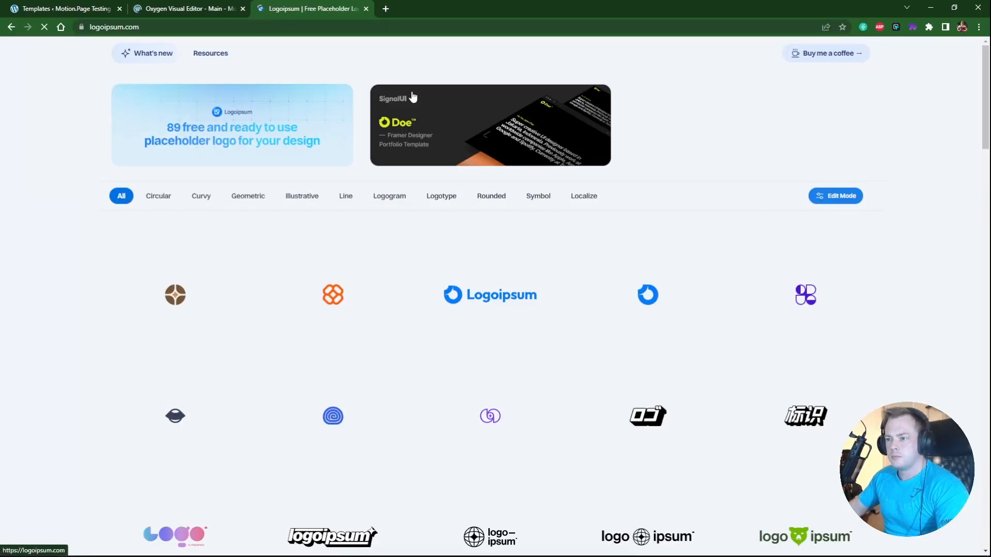
{"action": "scroll", "coordinate": [489, 186], "scroll_direction": "down", "scroll_amount": 2}
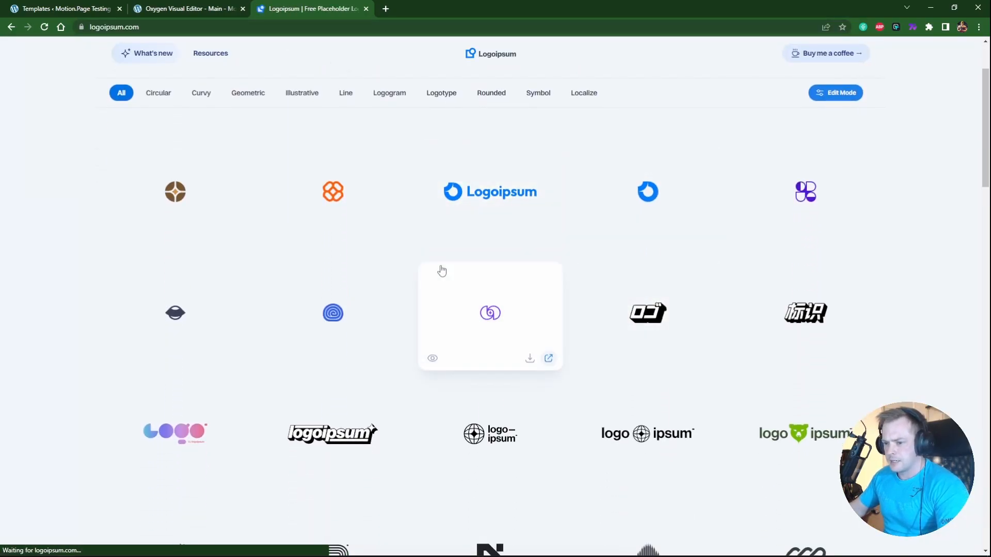
Step: Switch to the Oxygen editor, add a div as the first element inside Body and rename it Header
{"action": "key", "text": "ctrl+shift+Tab"}
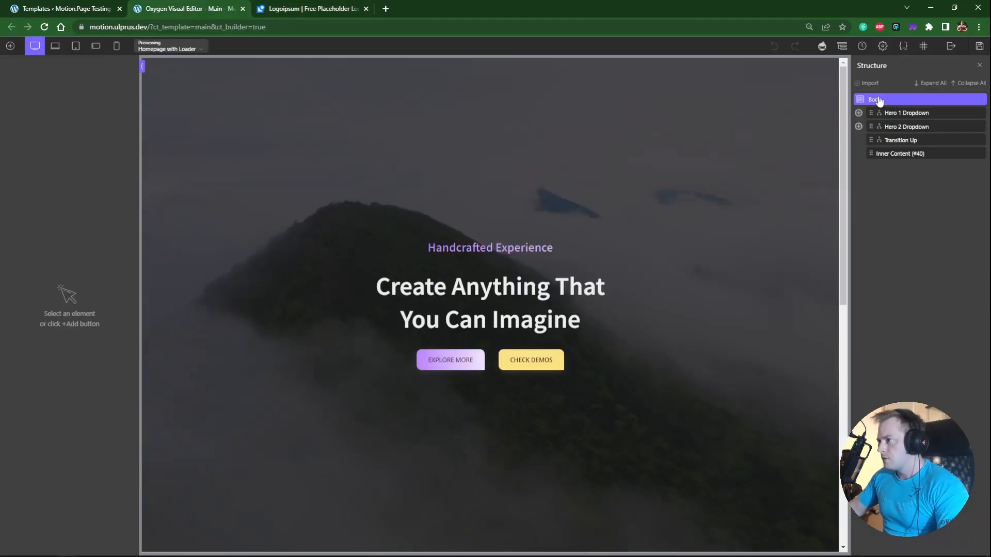
{"action": "left_click", "coordinate": [10, 46]}
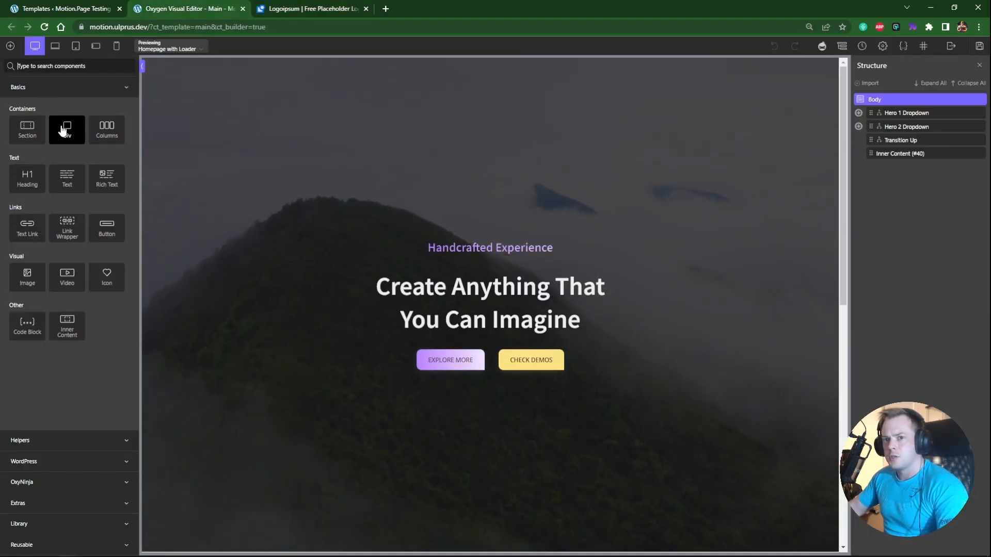
{"action": "left_click", "coordinate": [68, 128]}
{"action": "left_click_drag", "start_coordinate": [888, 173], "coordinate": [892, 117]}
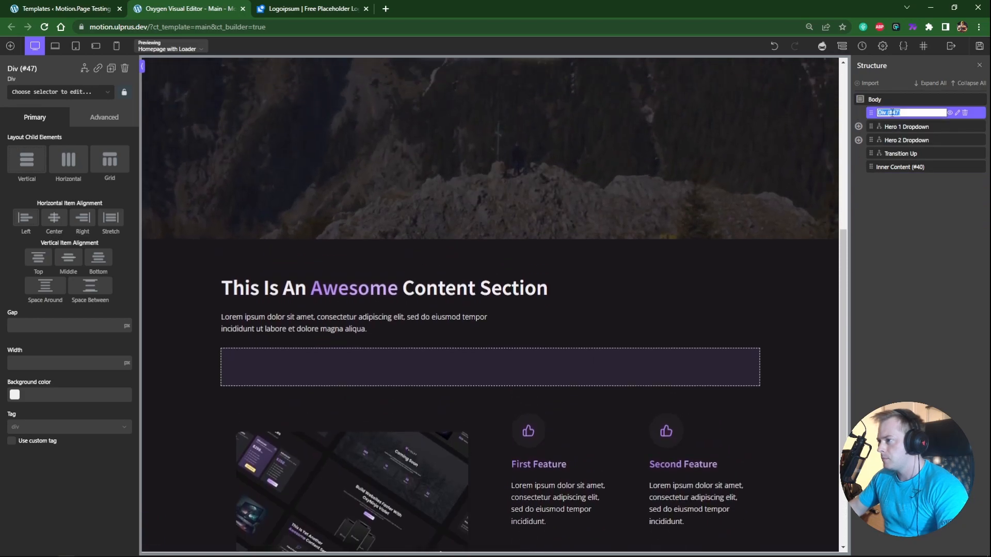
{"action": "double_click", "coordinate": [890, 113]}
{"action": "type", "text": "Header"}
{"action": "key", "text": "Return"}
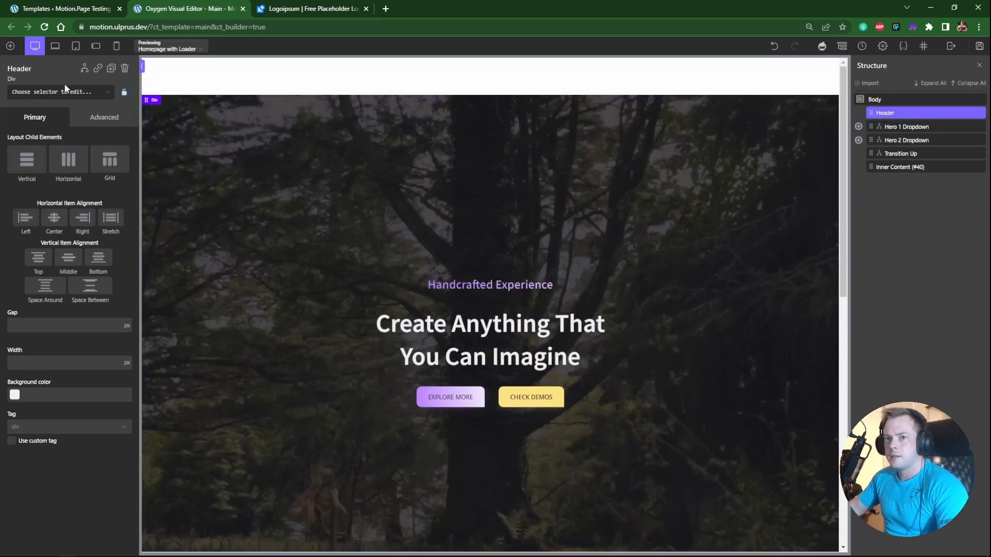
Step: Add the c-padding-m class to the Header div and, on its ID, lay out children horizontally with Middle alignment and Space Between
{"action": "left_click", "coordinate": [62, 91]}
{"action": "type", "text": "p"}
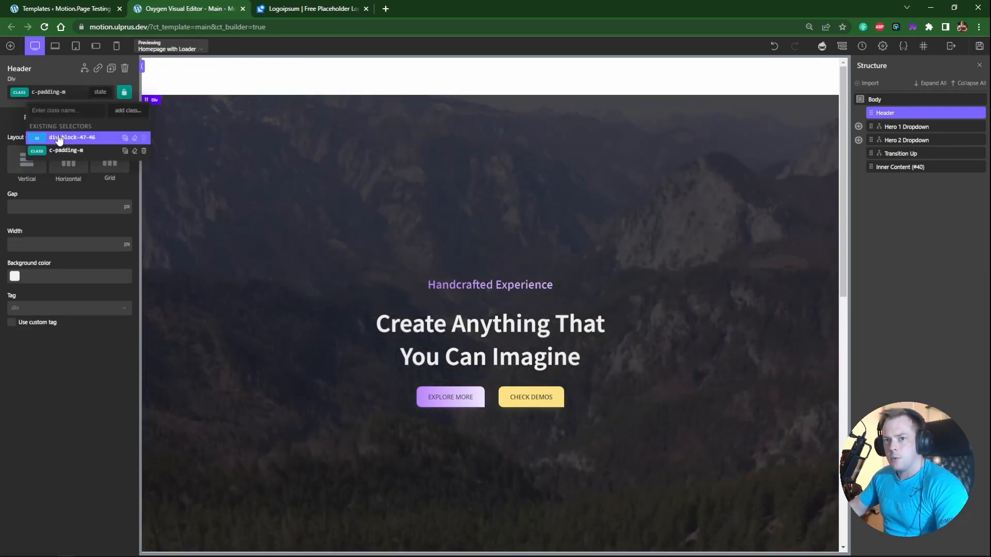
{"action": "left_click", "coordinate": [62, 214]}
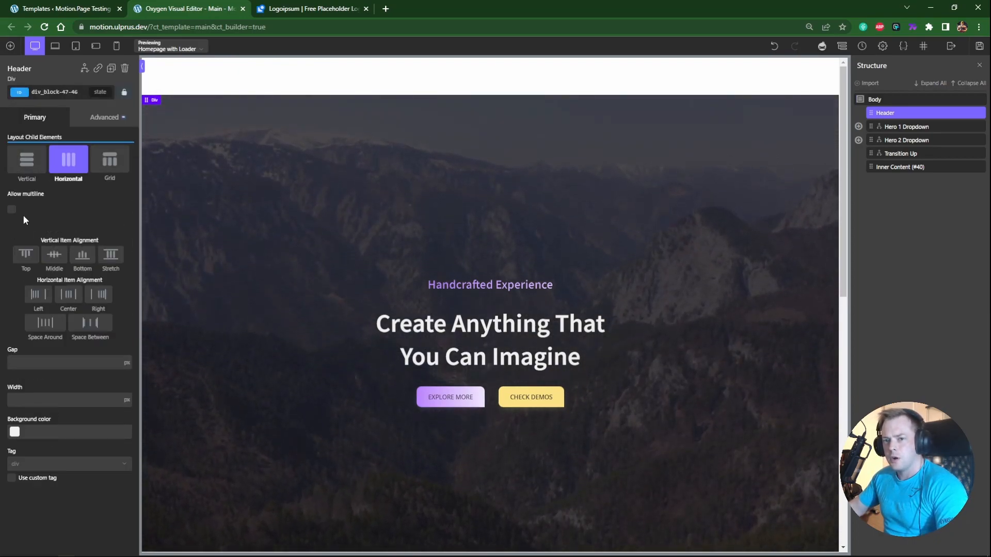
{"action": "left_click", "coordinate": [54, 254]}
{"action": "left_click", "coordinate": [90, 323]}
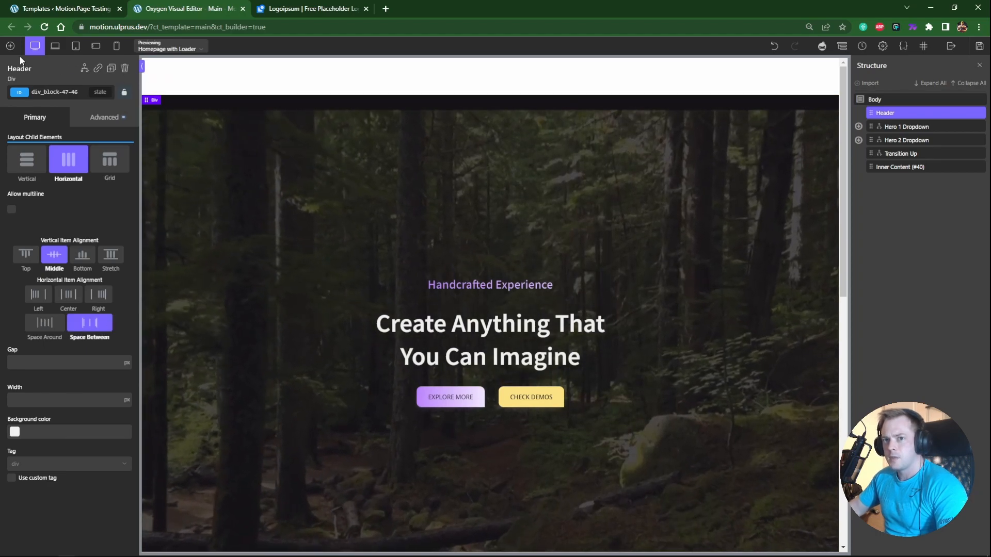
Step: Add a Code Block inside the Header and replace its default PHP with the copied logo SVG code
{"action": "left_click", "coordinate": [10, 46]}
{"action": "left_click", "coordinate": [27, 326]}
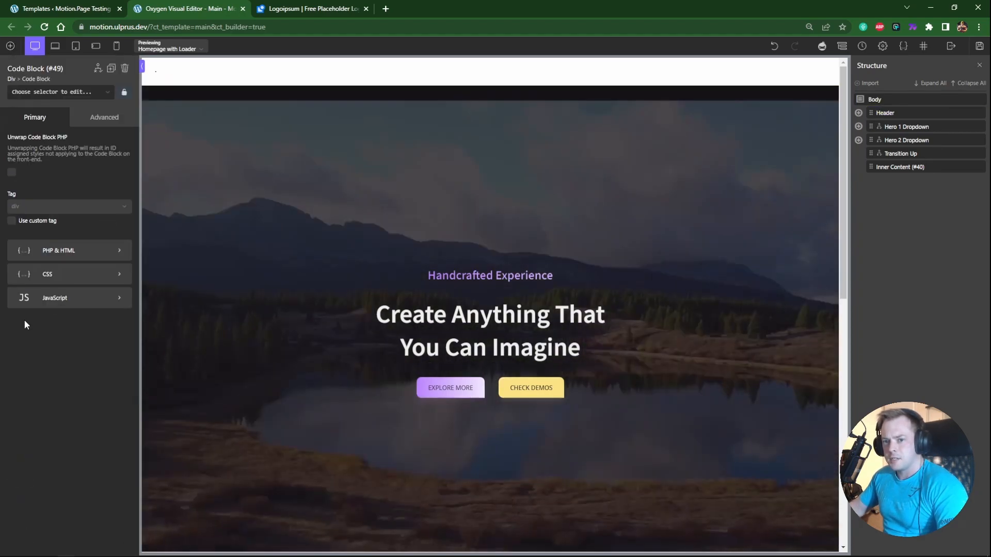
{"action": "left_click", "coordinate": [60, 257]}
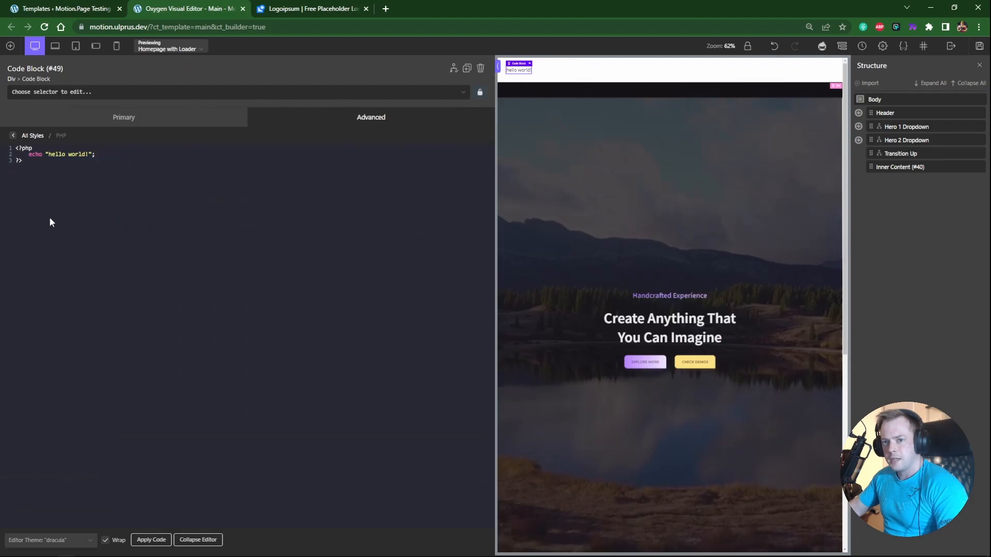
{"action": "key", "text": "ctrl+a"}
{"action": "key", "text": "ctrl+v"}
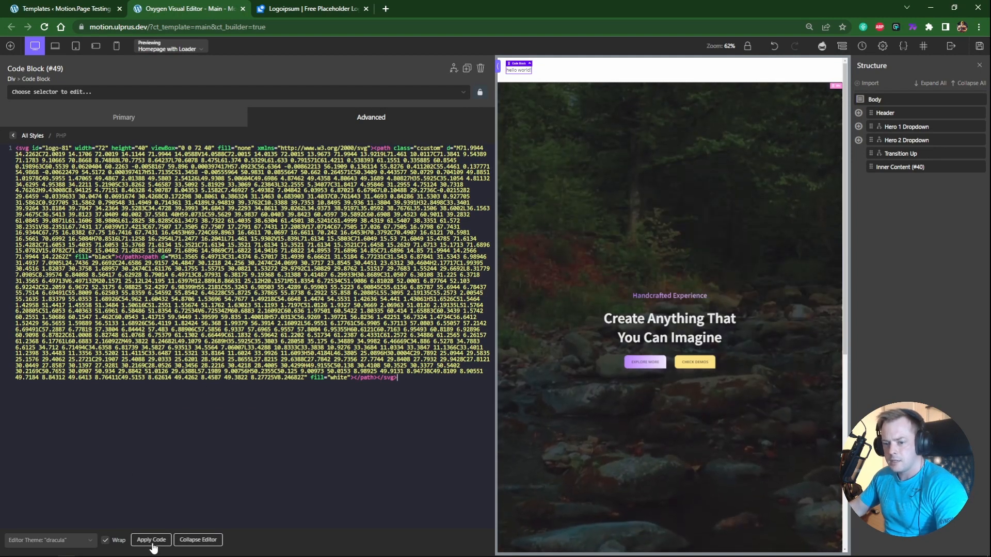
Step: Add an Icon to the Header and set it to menu-burger-square6 from the OxyNinja Core icon set
{"action": "left_click", "coordinate": [642, 79]}
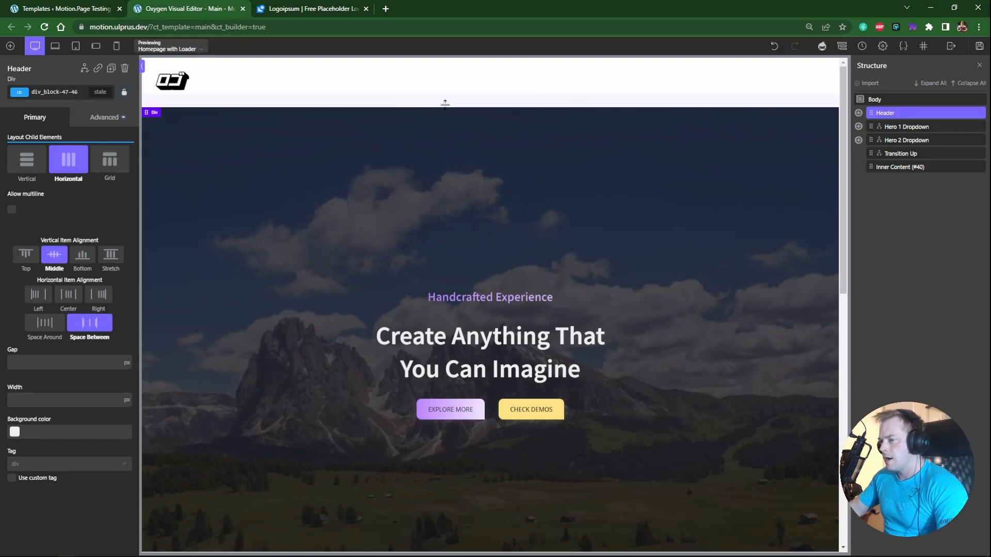
{"action": "left_click", "coordinate": [10, 48]}
{"action": "left_click", "coordinate": [106, 276]}
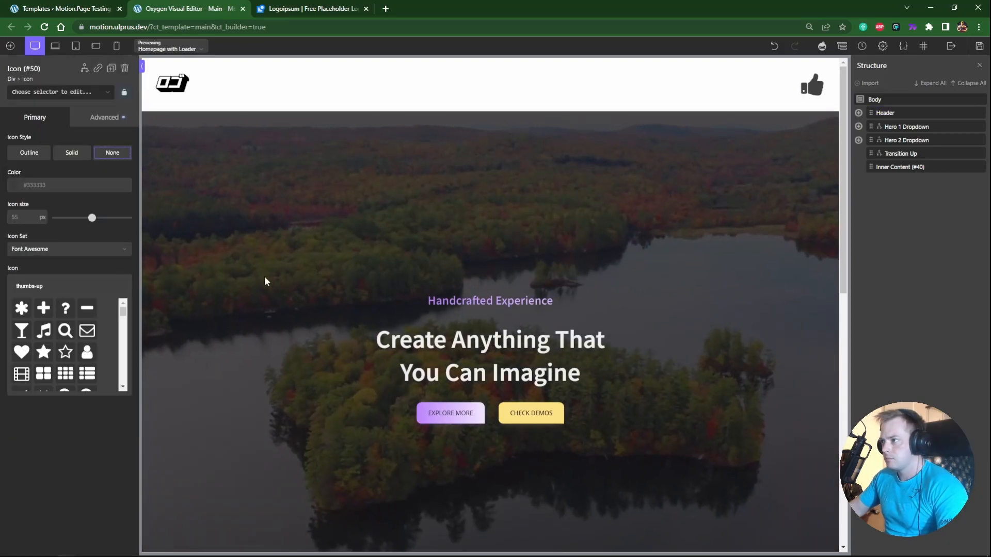
{"action": "left_click", "coordinate": [53, 252]}
{"action": "left_click", "coordinate": [32, 286]}
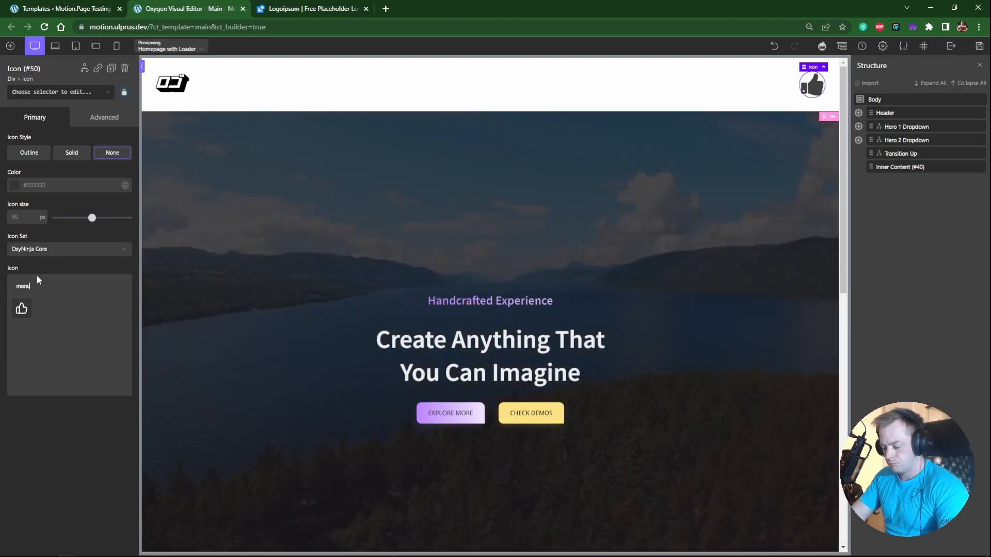
{"action": "left_click", "coordinate": [42, 312]}
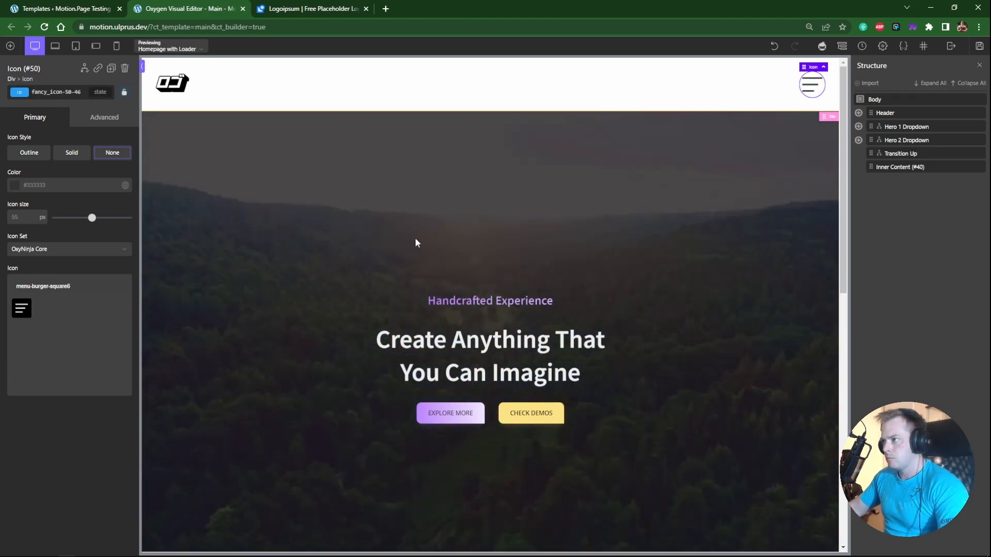
Step: Wrap the burger icon in a div and rename that div Icon Container
{"action": "left_click", "coordinate": [750, 93]}
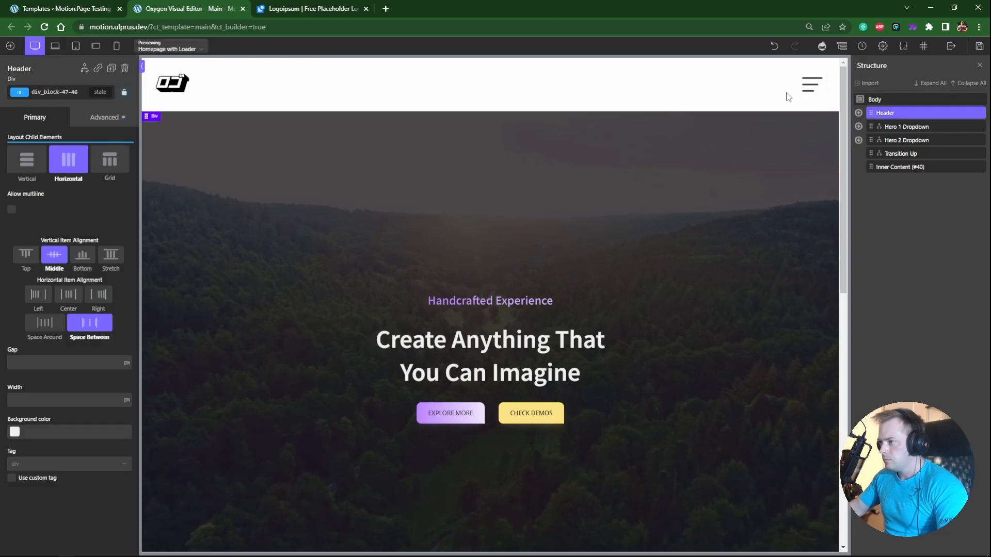
{"action": "left_click", "coordinate": [809, 92]}
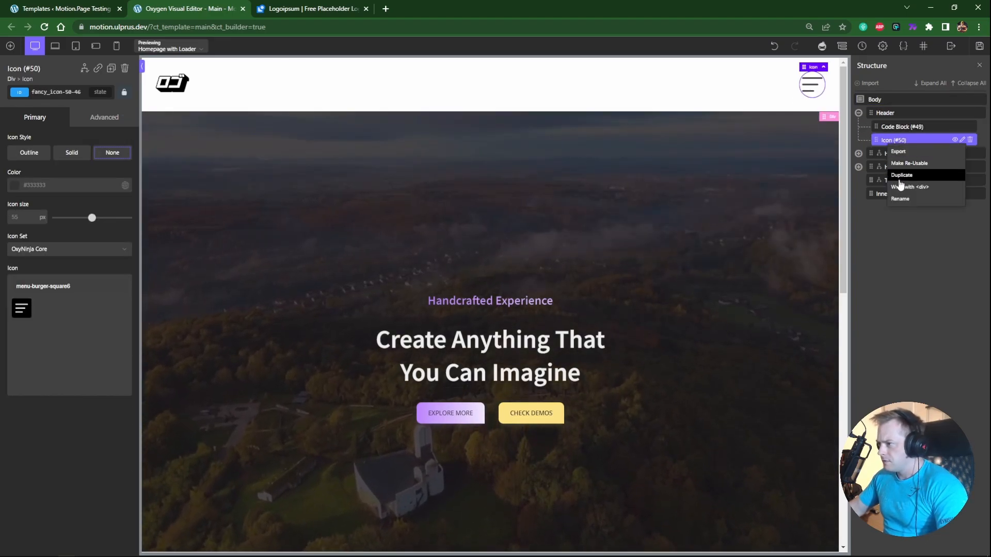
{"action": "left_click", "coordinate": [899, 190]}
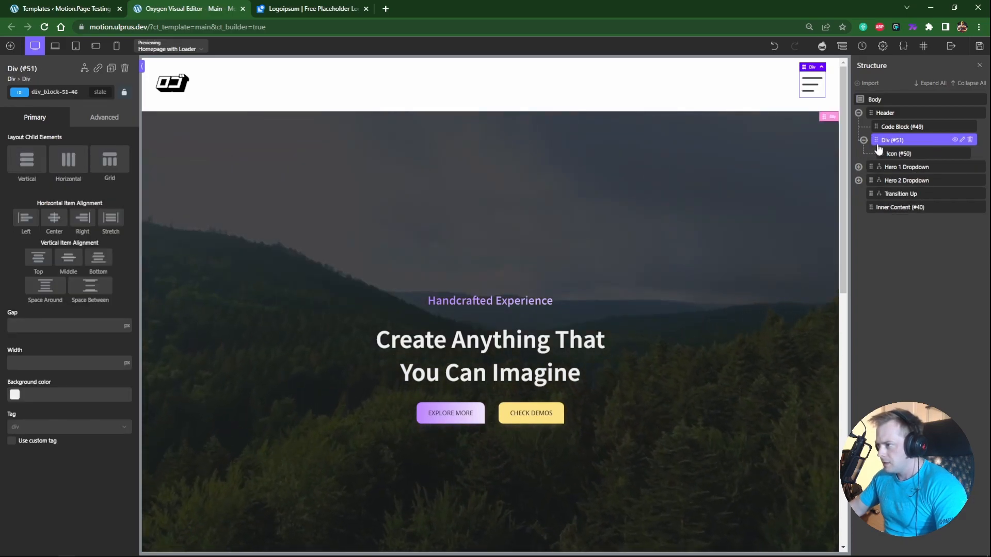
{"action": "double_click", "coordinate": [887, 139]}
{"action": "type", "text": "Icon"}
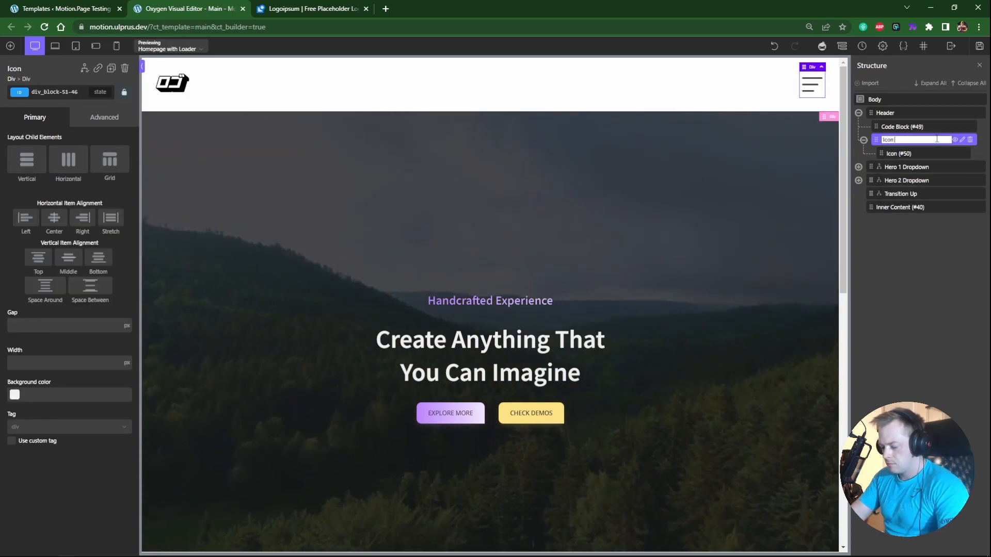
{"action": "type", "text": " Container"}
Step: Rename the burger icon Menu Open and set its ID to menu-open
{"action": "double_click", "coordinate": [900, 154]}
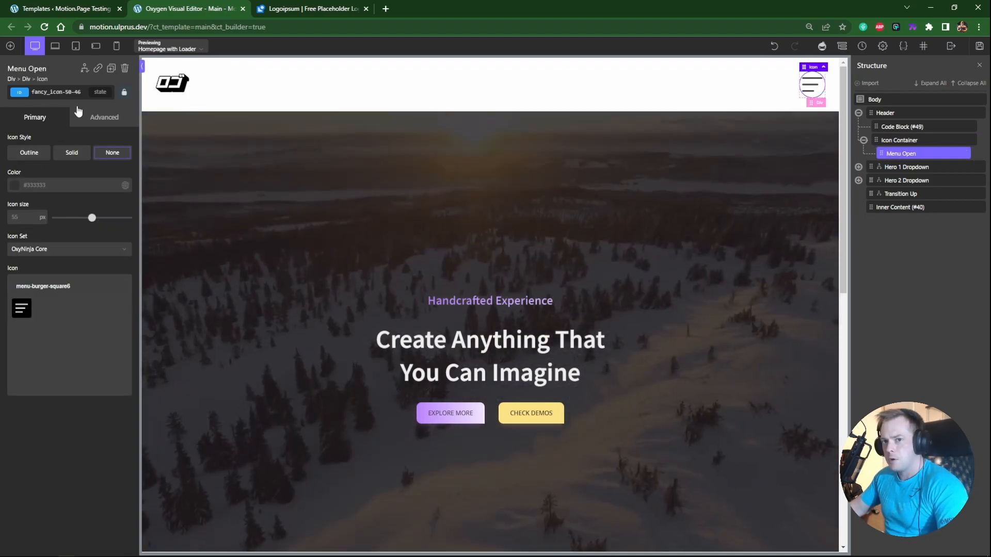
{"action": "double_click", "coordinate": [57, 92]}
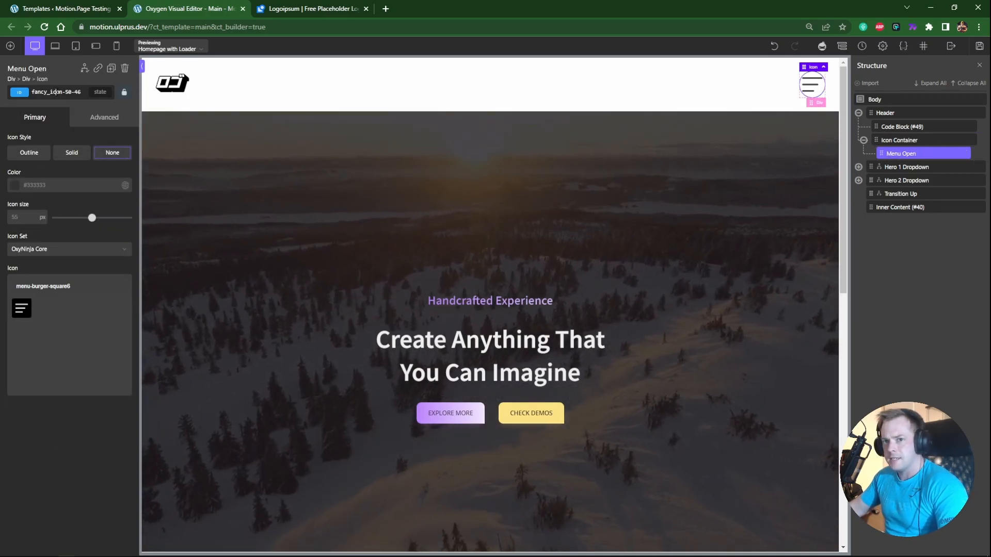
{"action": "key", "text": "ctrl+a"}
{"action": "type", "text": "menu-open"}
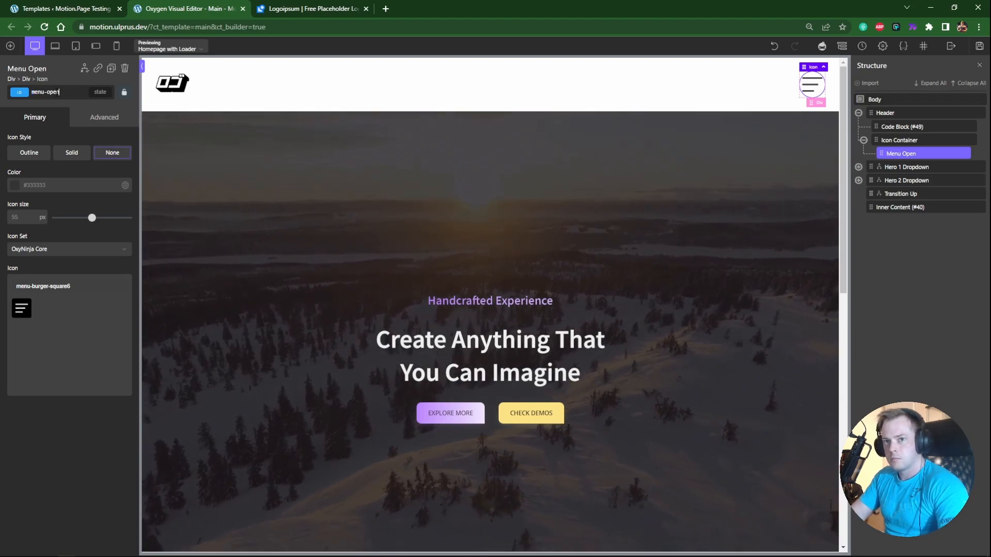
Step: Duplicate the Menu Open icon and rename the copy Menu Close
{"action": "key", "text": "ctrl+d"}
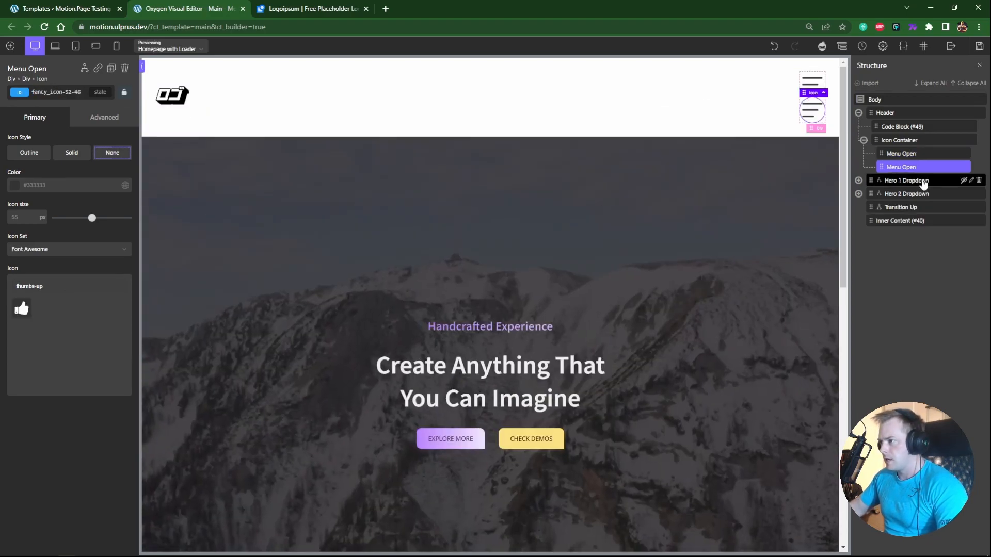
{"action": "double_click", "coordinate": [909, 168]}
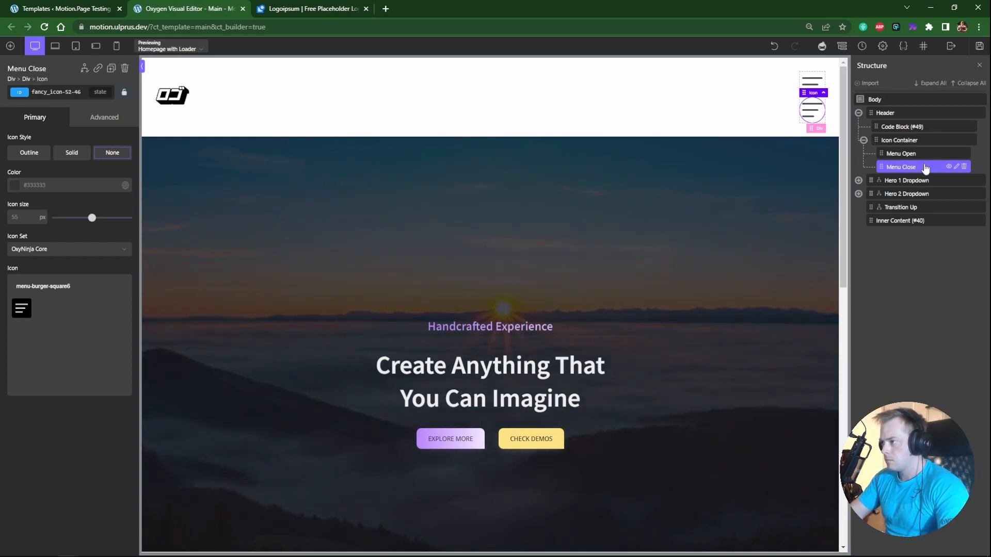
Step: Set the Icon Container's position to relative in its layout styles
{"action": "left_click", "coordinate": [891, 141]}
{"action": "left_click", "coordinate": [105, 117]}
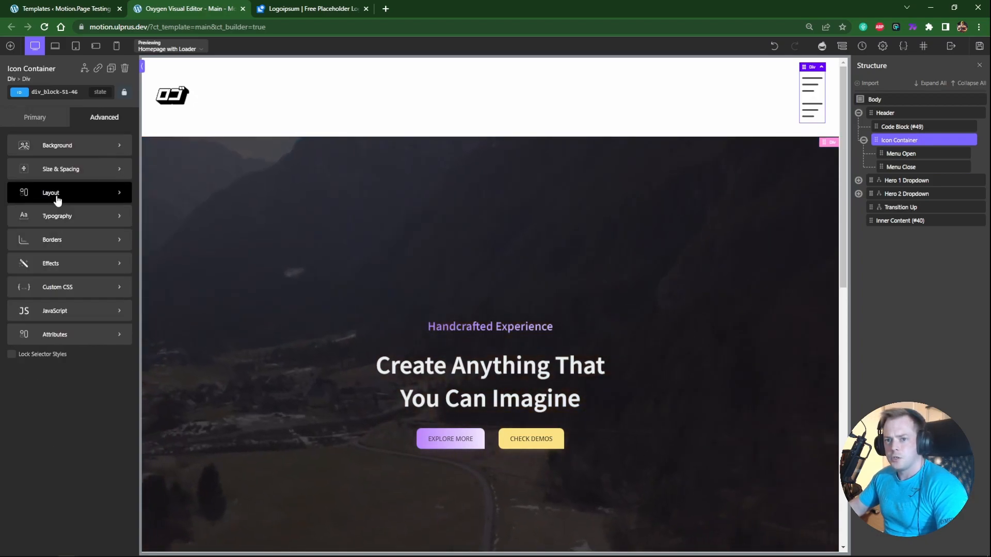
{"action": "left_click", "coordinate": [88, 194]}
{"action": "scroll", "coordinate": [72, 436], "scroll_direction": "down", "scroll_amount": 5}
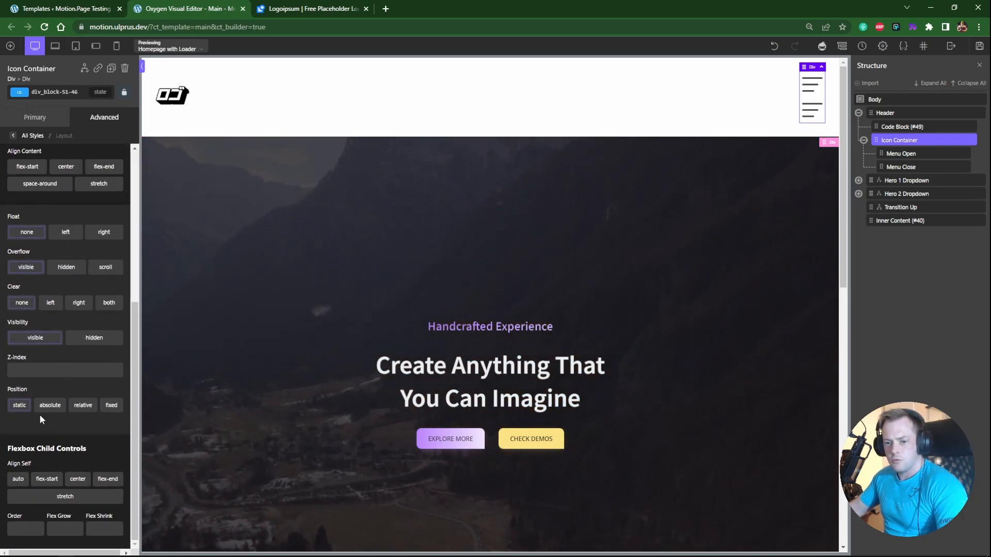
{"action": "left_click", "coordinate": [82, 406]}
Step: Change the ID of the Menu Close icon to menu-close
{"action": "left_click", "coordinate": [902, 168]}
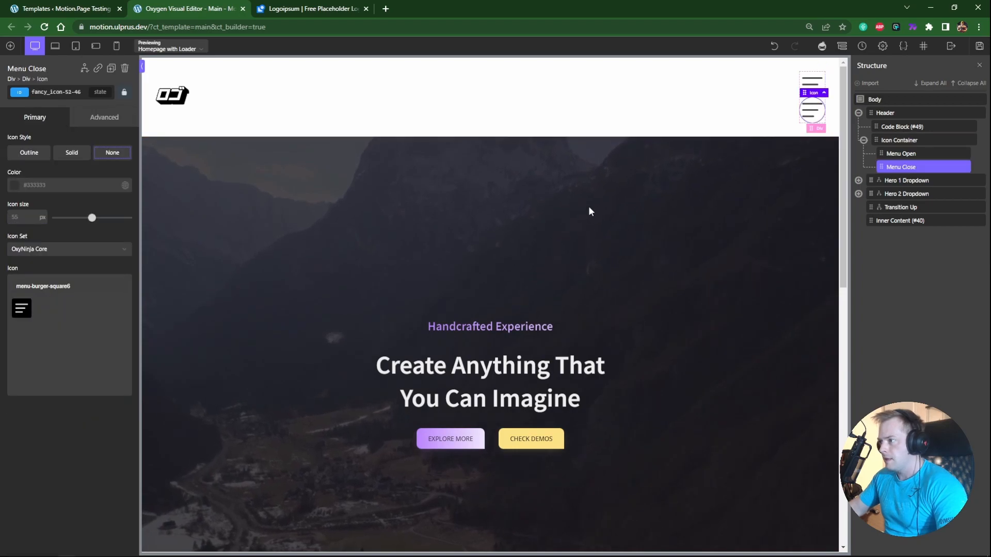
{"action": "left_click", "coordinate": [75, 119]}
{"action": "left_click", "coordinate": [64, 193]}
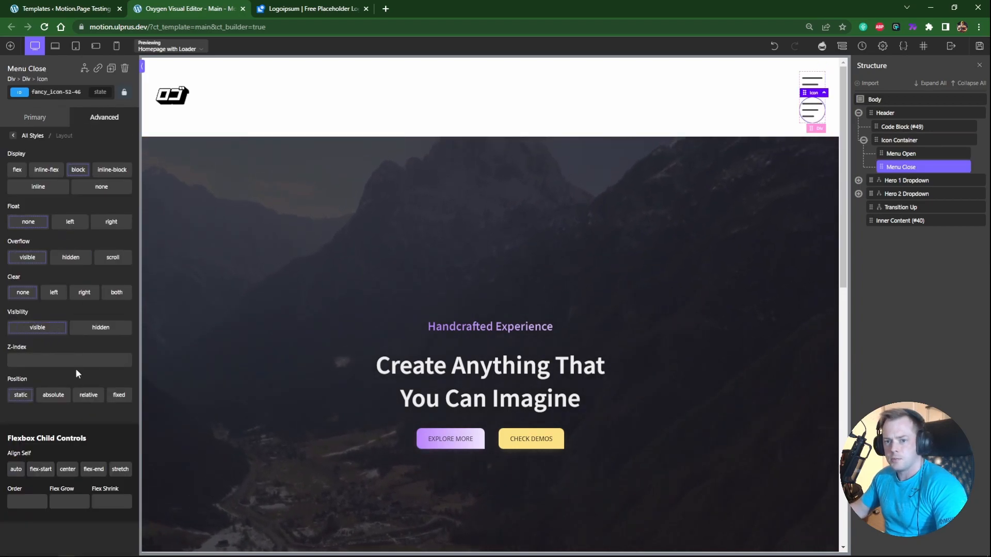
{"action": "double_click", "coordinate": [53, 94]}
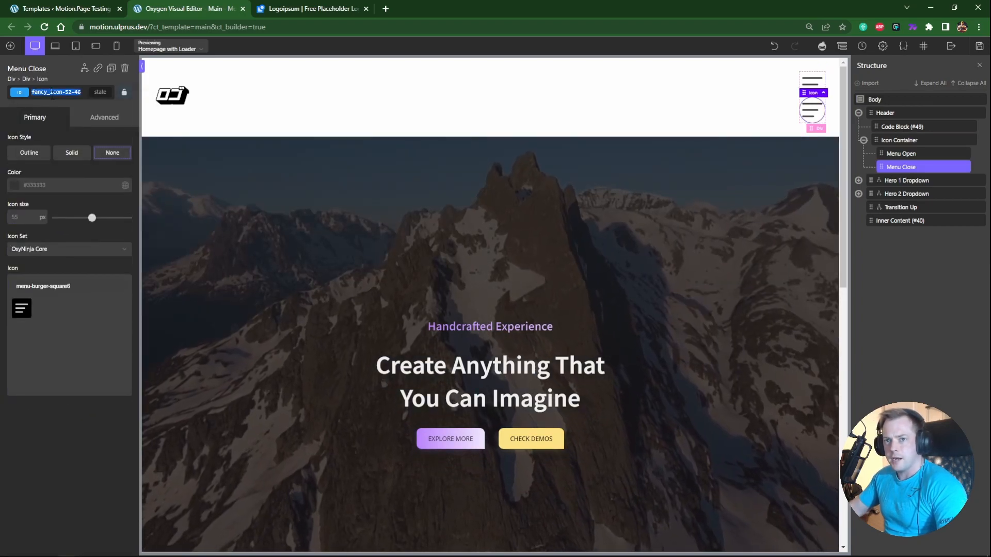
{"action": "type", "text": "menu-"}
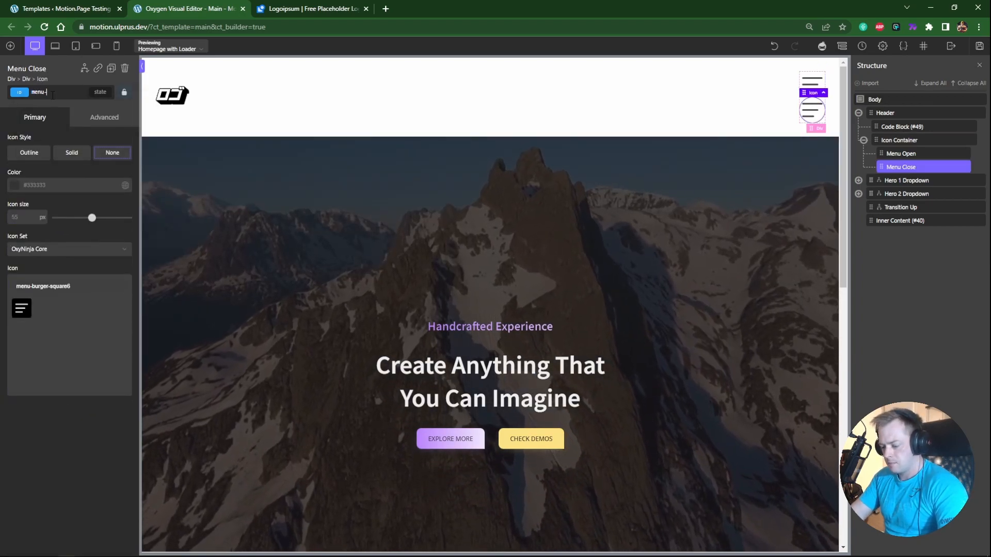
{"action": "type", "text": "close"}
Step: Set the Menu Close icon's position to absolute and swap its symbol to delete-disabled-cross
{"action": "left_click", "coordinate": [88, 119]}
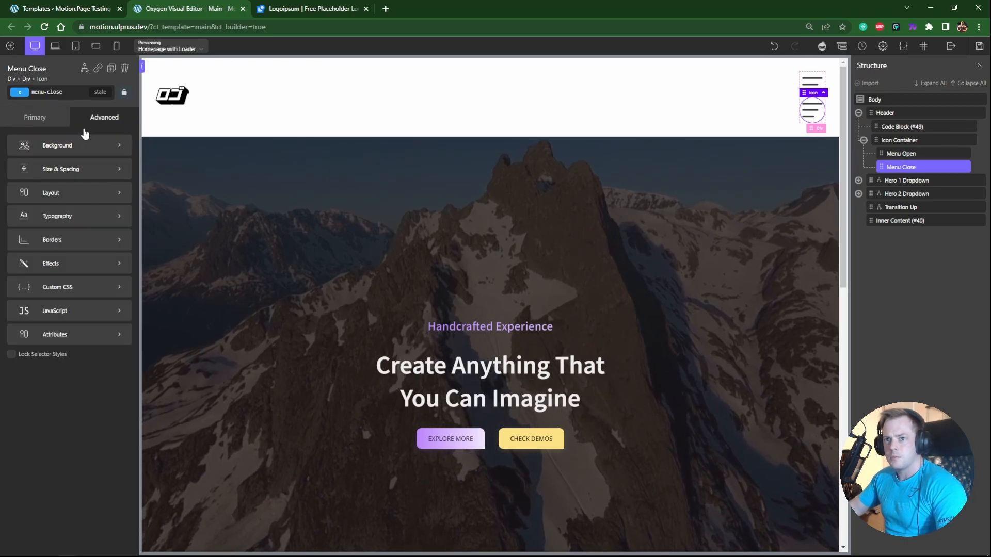
{"action": "left_click", "coordinate": [45, 196]}
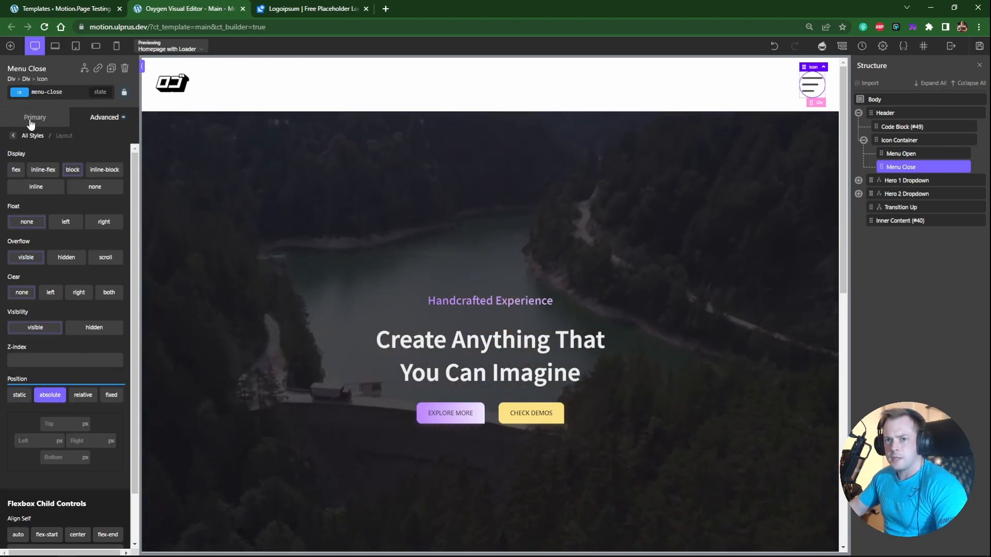
{"action": "left_click", "coordinate": [31, 119]}
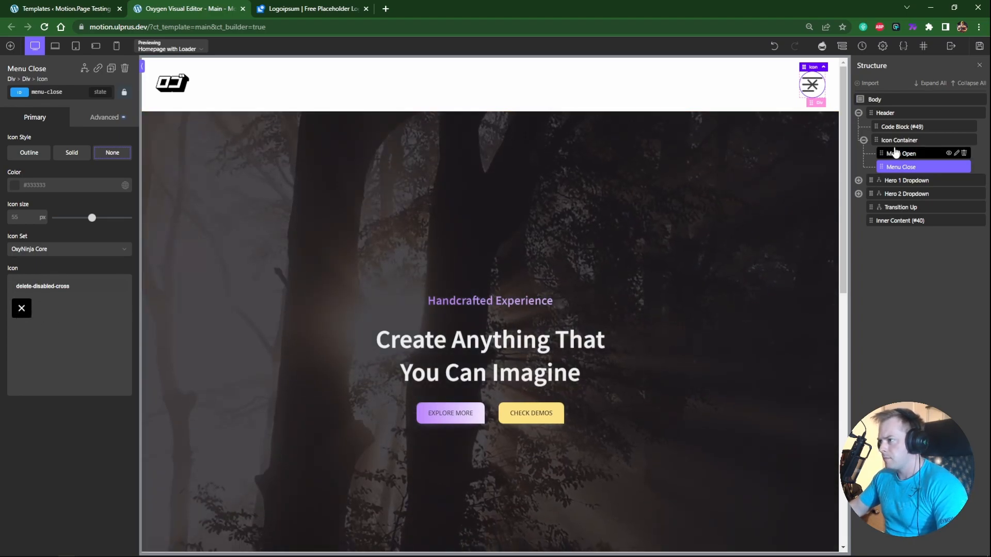
Step: Hide the Menu Close icon through its Effects styles so that it no longer overlaps Menu Open
{"action": "left_click", "coordinate": [879, 140]}
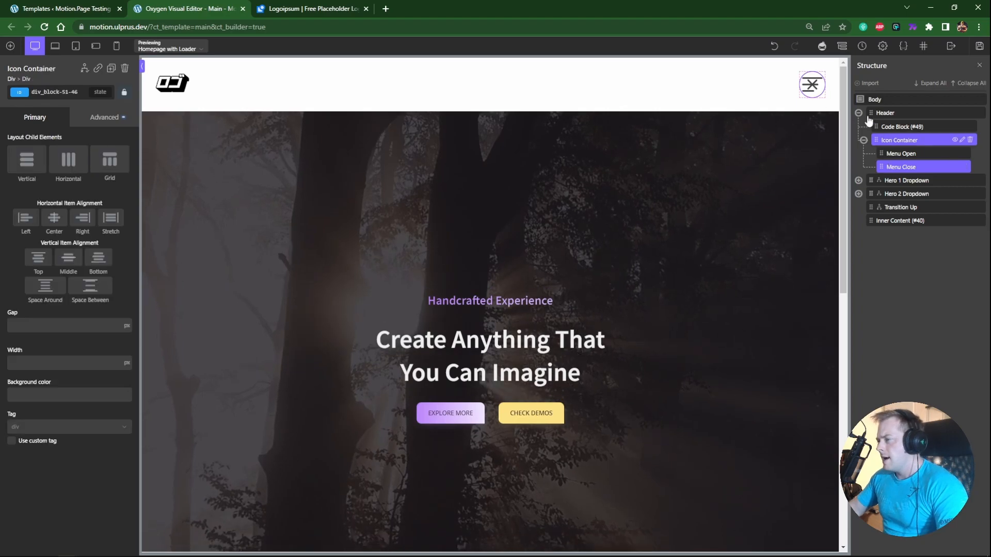
{"action": "left_click", "coordinate": [893, 168]}
{"action": "left_click", "coordinate": [74, 121]}
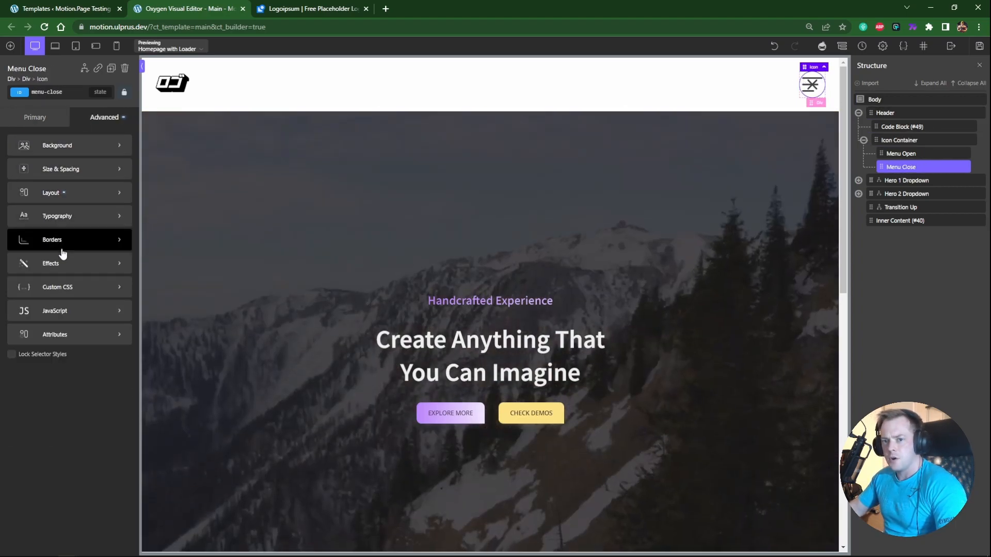
{"action": "left_click", "coordinate": [62, 263]}
{"action": "left_click", "coordinate": [52, 186]}
Step: Add the class menu-trigger to the Menu Open icon
{"action": "left_click", "coordinate": [894, 156]}
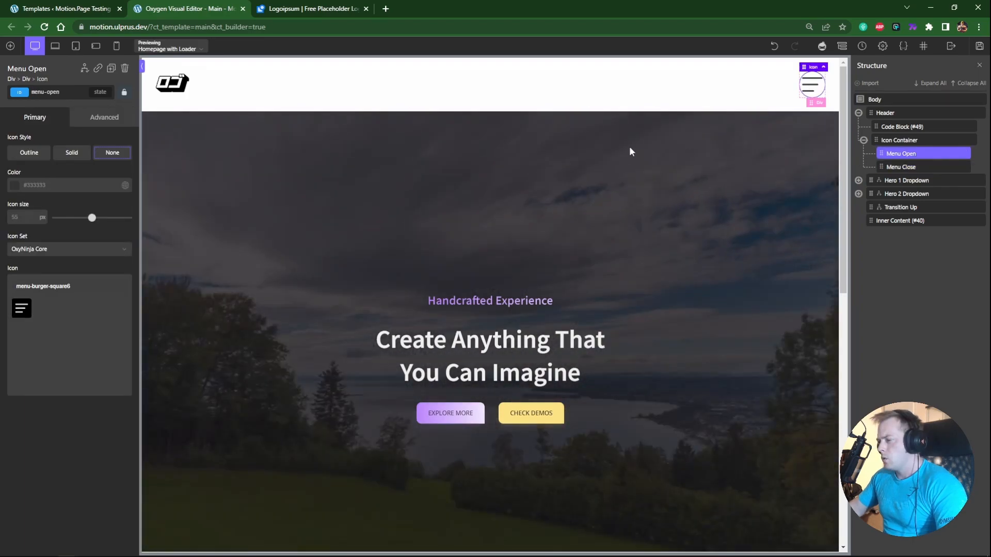
{"action": "left_click", "coordinate": [44, 93]}
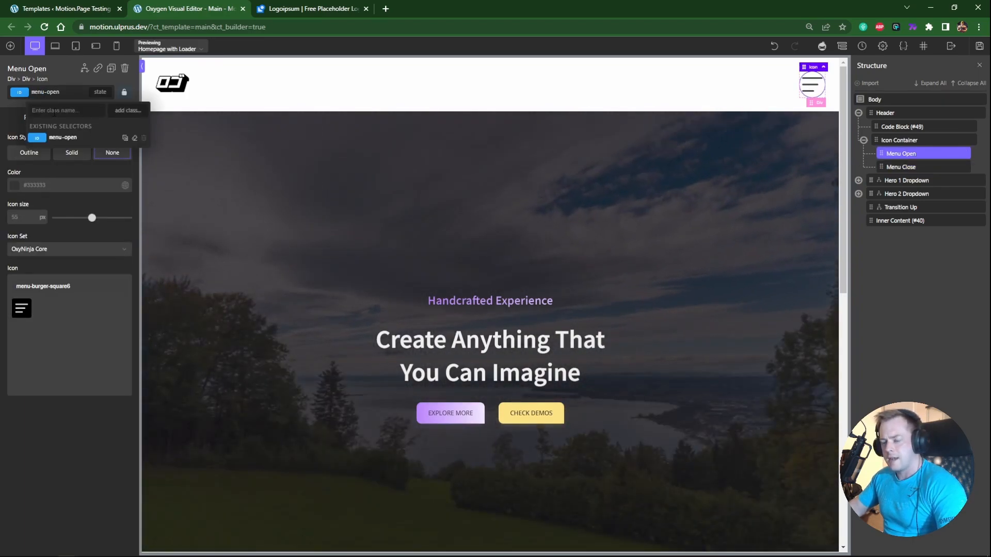
{"action": "type", "text": "menu-trigger"}
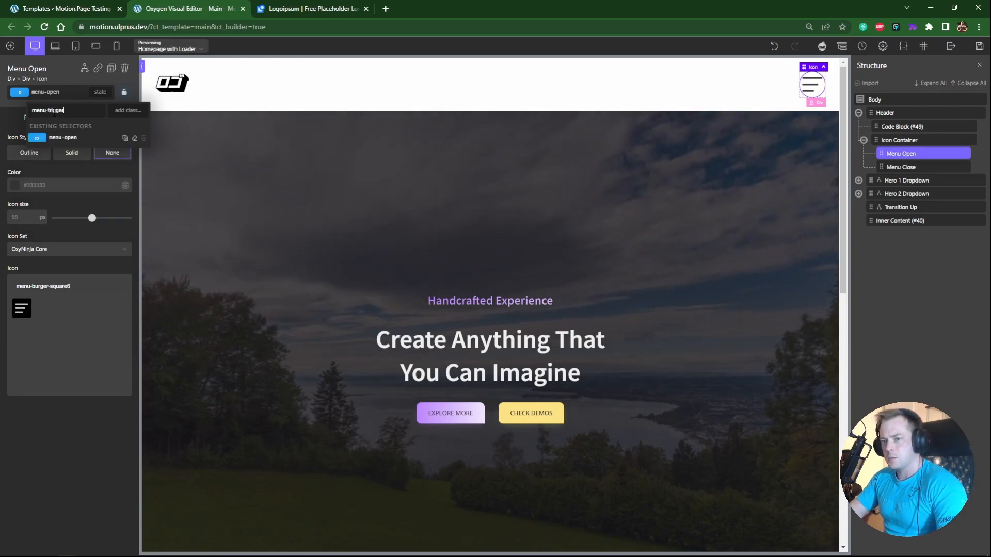
{"action": "key", "text": "Return"}
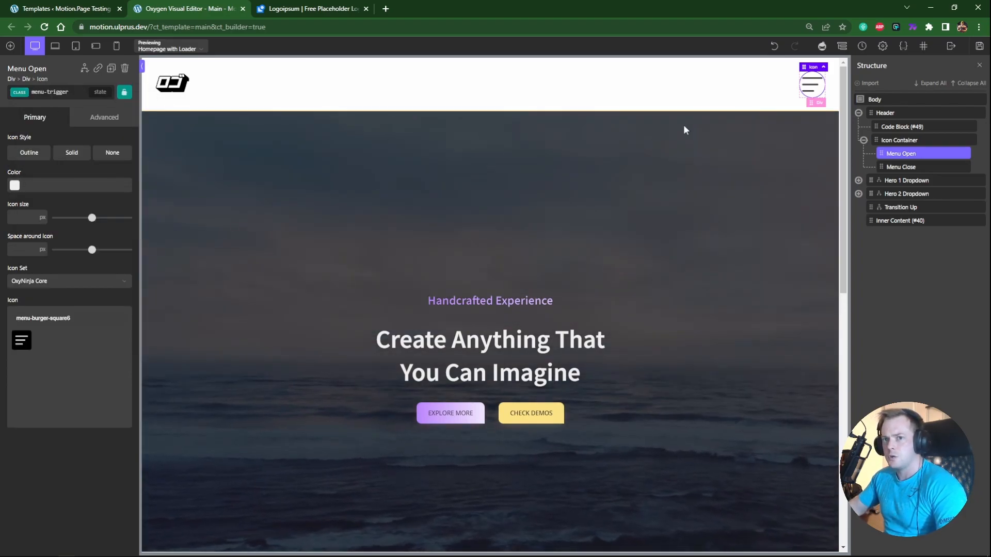
Step: Apply the existing menu-trigger class to the Menu Close icon
{"action": "left_click", "coordinate": [910, 170]}
{"action": "left_click", "coordinate": [46, 94]}
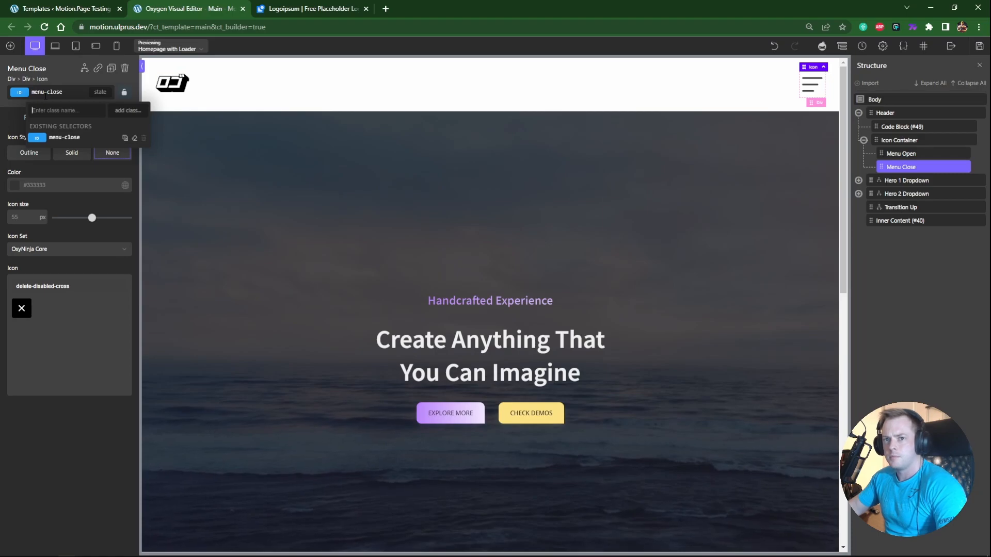
{"action": "type", "text": "menu-tr"}
{"action": "left_click", "coordinate": [67, 137]}
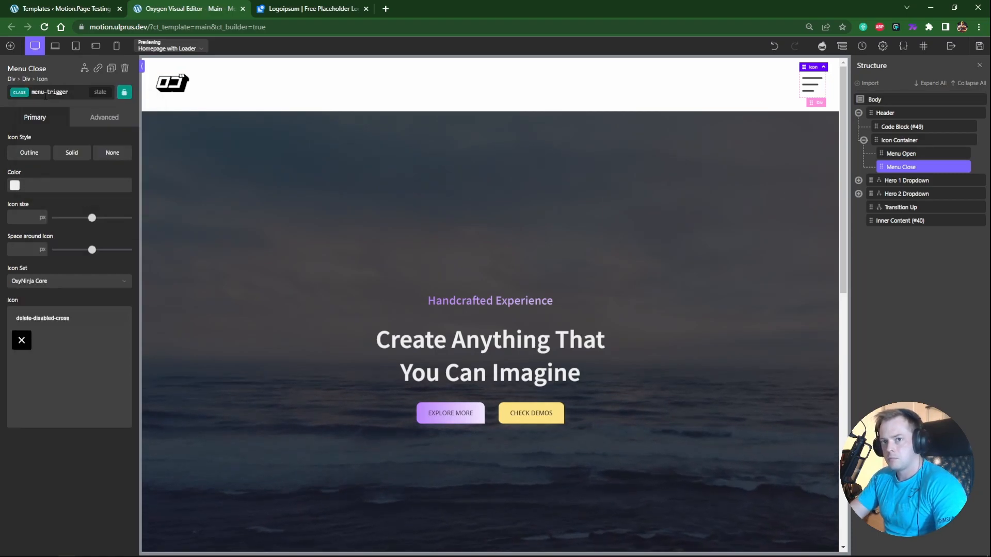
Step: Set the Icon Container's z-index to 500 in its layout styles
{"action": "left_click", "coordinate": [899, 140]}
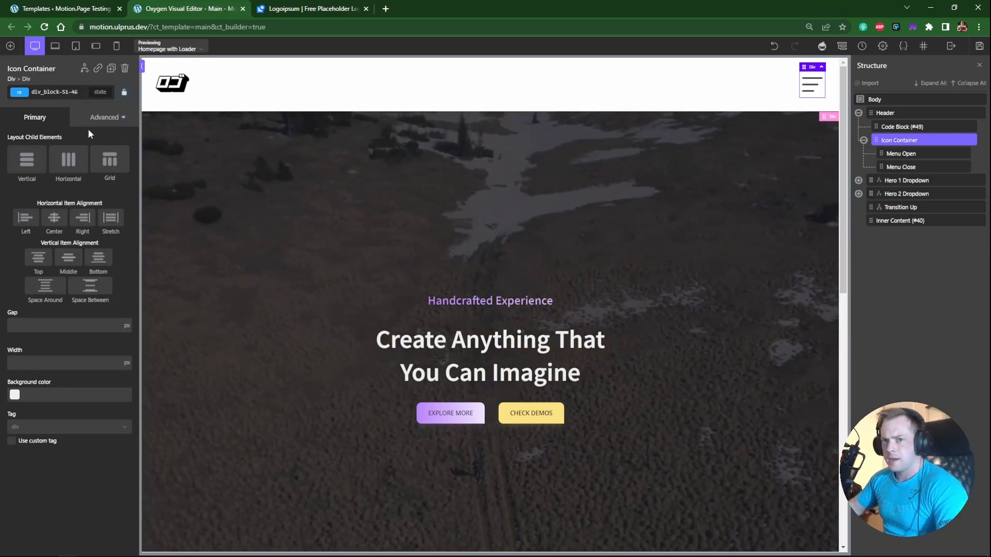
{"action": "left_click", "coordinate": [103, 117]}
{"action": "left_click", "coordinate": [52, 191]}
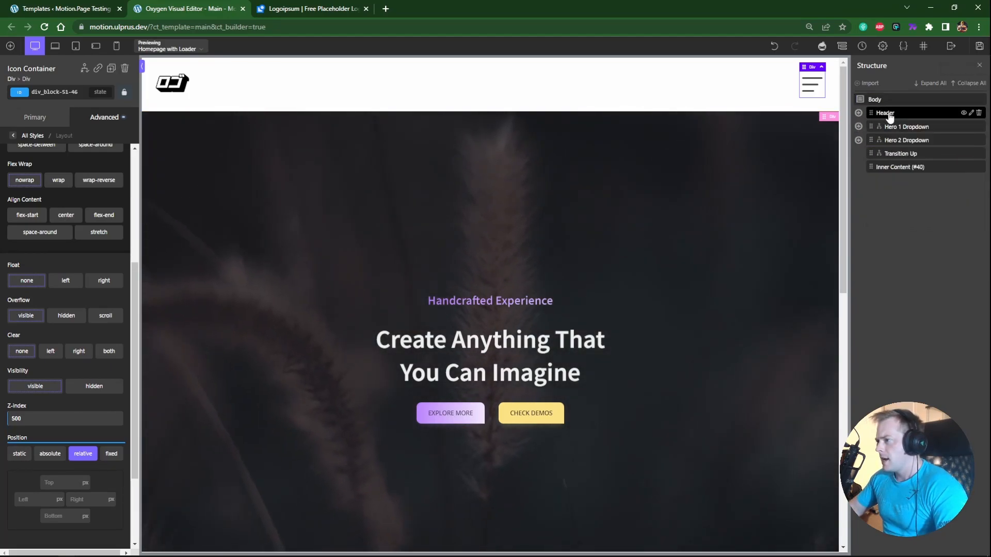
Step: Add a div named Expanded Header to the Body, placed directly below Header in the structure
{"action": "left_click", "coordinate": [858, 112]}
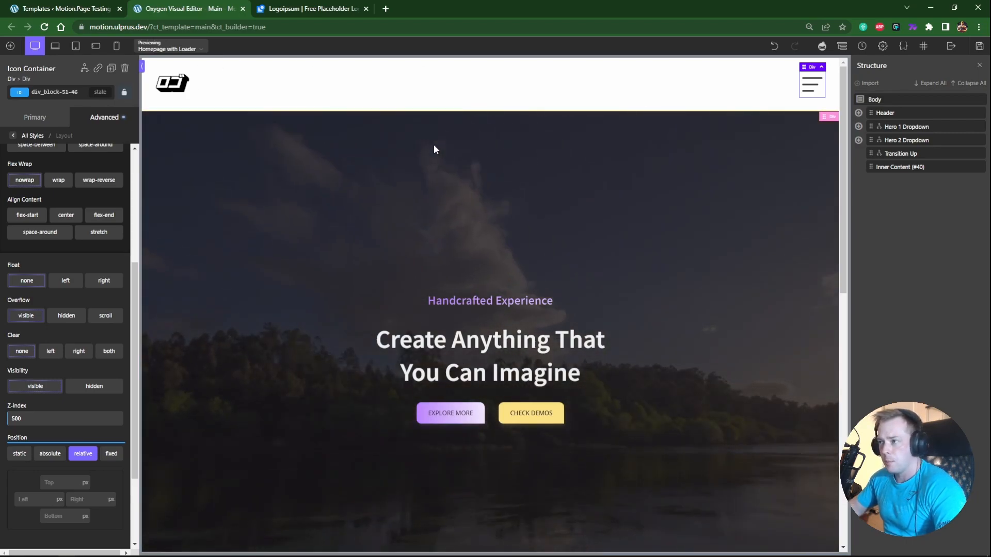
{"action": "left_click", "coordinate": [886, 101]}
{"action": "left_click", "coordinate": [10, 47]}
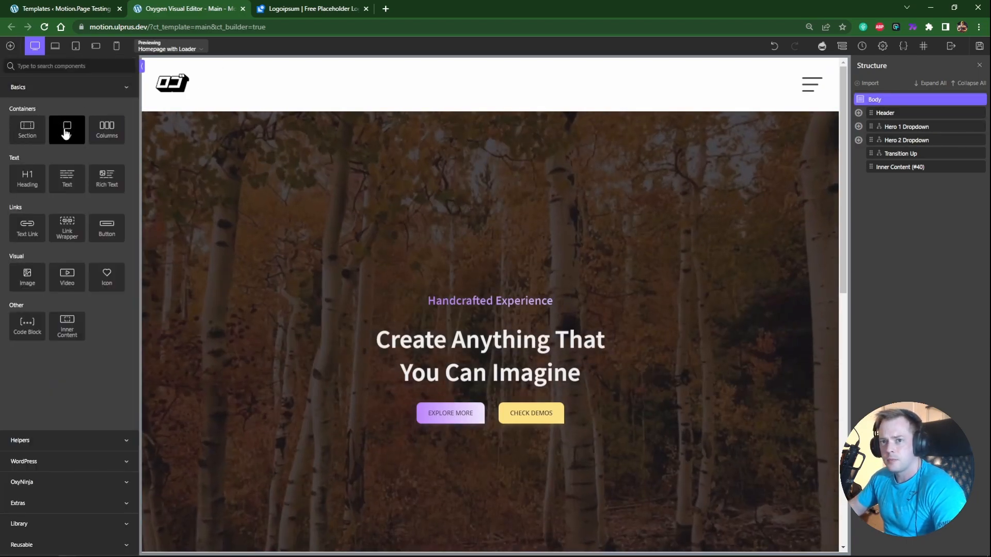
{"action": "left_click", "coordinate": [67, 130]}
{"action": "left_click_drag", "start_coordinate": [889, 183], "coordinate": [883, 129]}
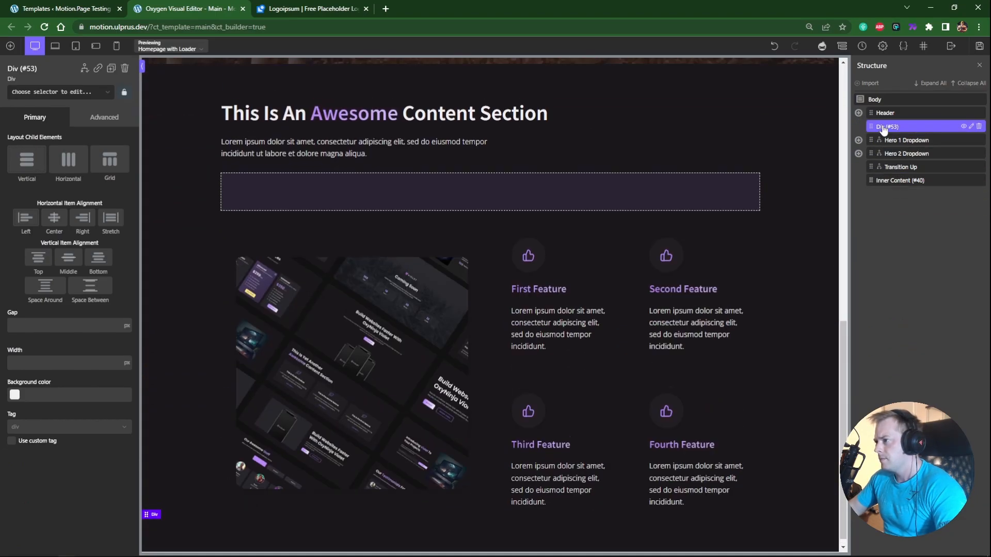
{"action": "double_click", "coordinate": [886, 127]}
{"action": "type", "text": "Expanded Header"}
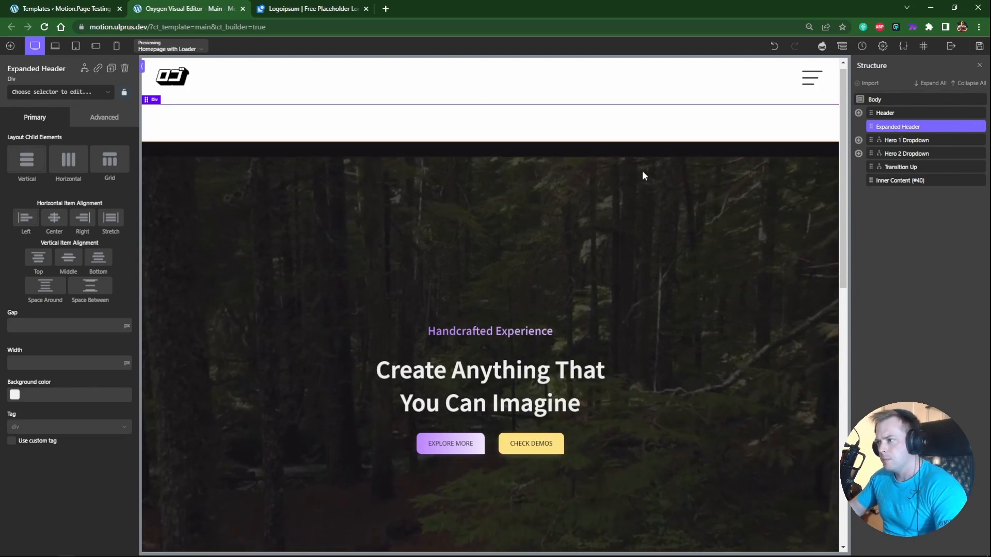
Step: Give Expanded Header the custom CSS display: grid; grid-template-columns: repeat(4, 1fr); width: 100%;
{"action": "left_click", "coordinate": [893, 116]}
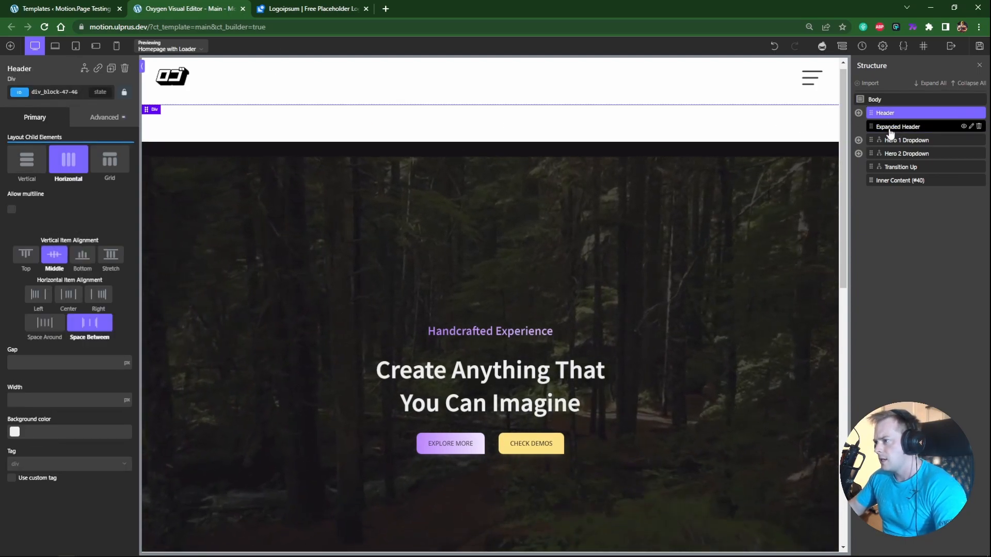
{"action": "left_click", "coordinate": [897, 127]}
{"action": "left_click", "coordinate": [101, 117]}
{"action": "left_click", "coordinate": [44, 285]}
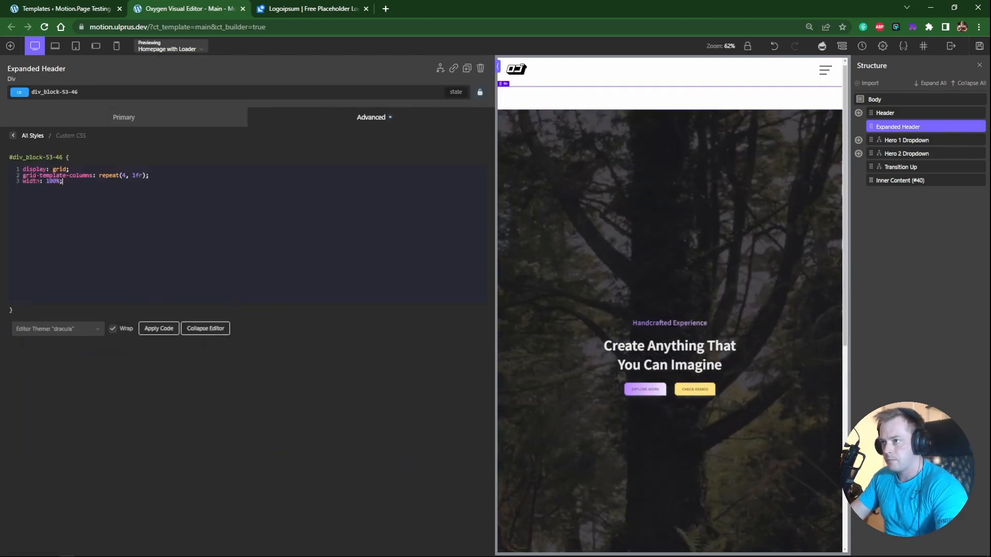
Step: Add a div inside Expanded Header and name it Curtain
{"action": "left_click", "coordinate": [885, 113]}
{"action": "left_click", "coordinate": [898, 127]}
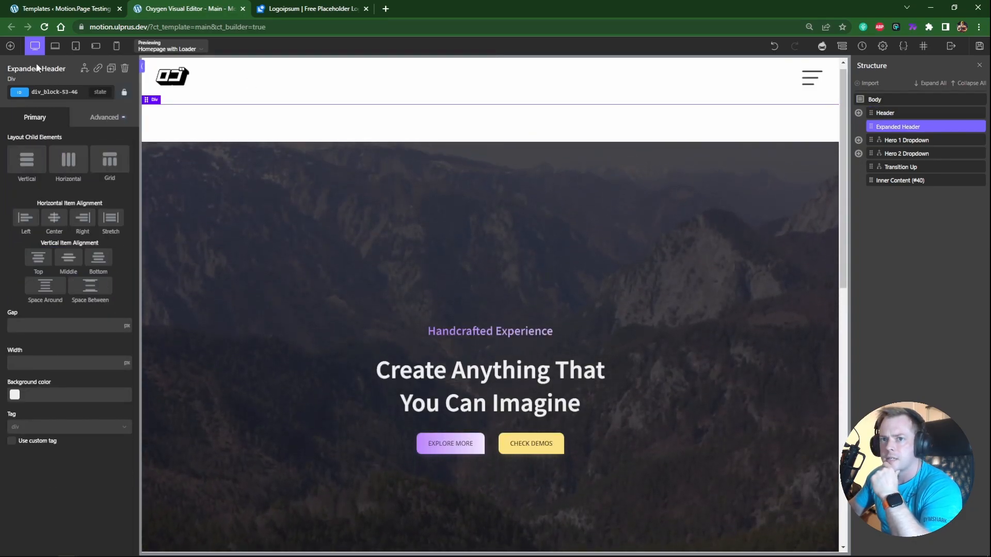
{"action": "left_click", "coordinate": [10, 46]}
{"action": "left_click", "coordinate": [72, 128]}
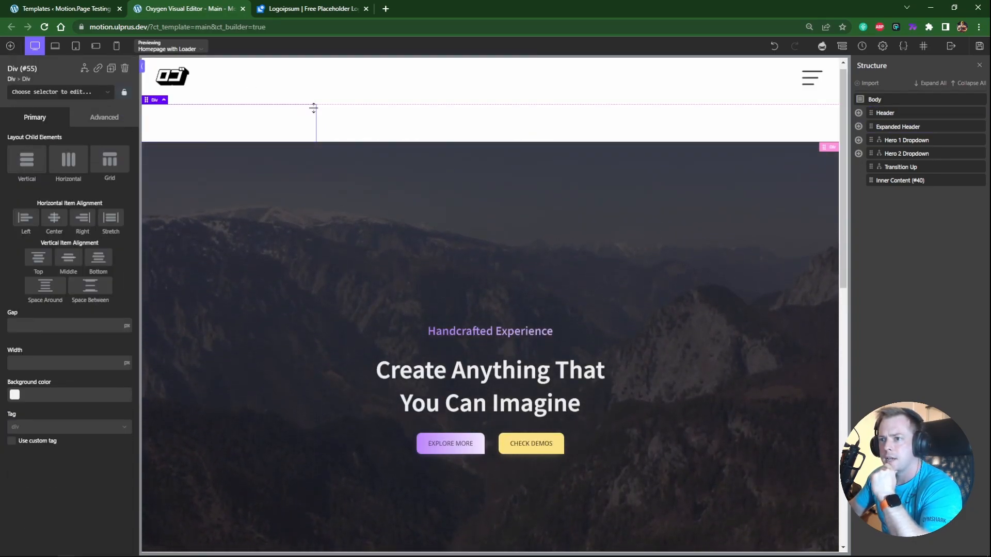
{"action": "left_click", "coordinate": [896, 128]}
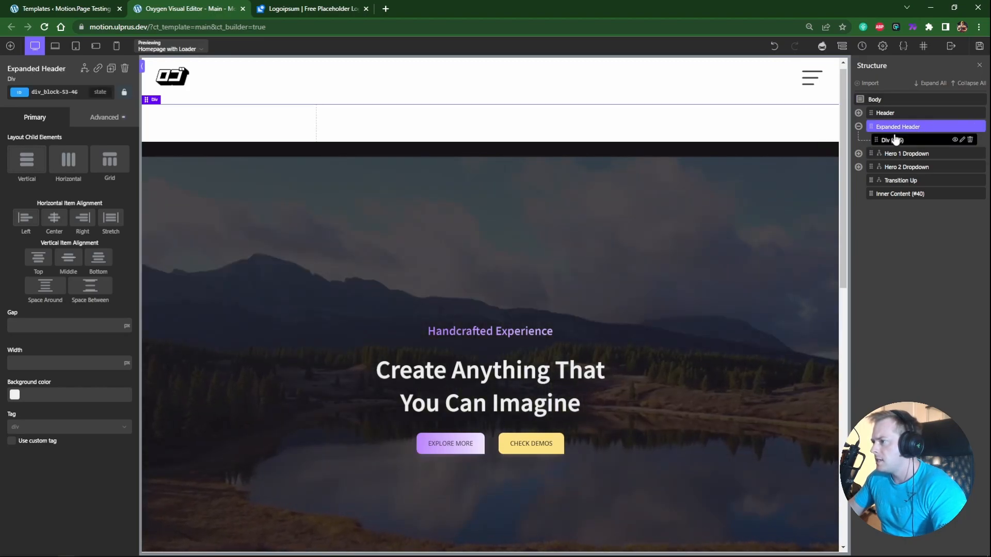
{"action": "left_click", "coordinate": [893, 140]}
{"action": "type", "text": "Curtai"}
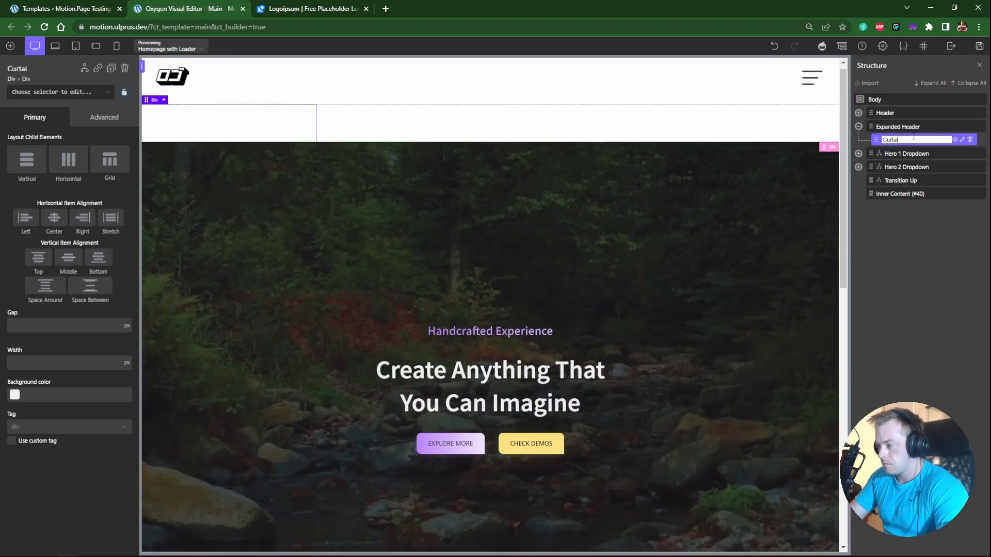
Step: Set Expanded Header's position to fixed with top, left and right offsets of 0 in its layout styles
{"action": "left_click", "coordinate": [918, 127]}
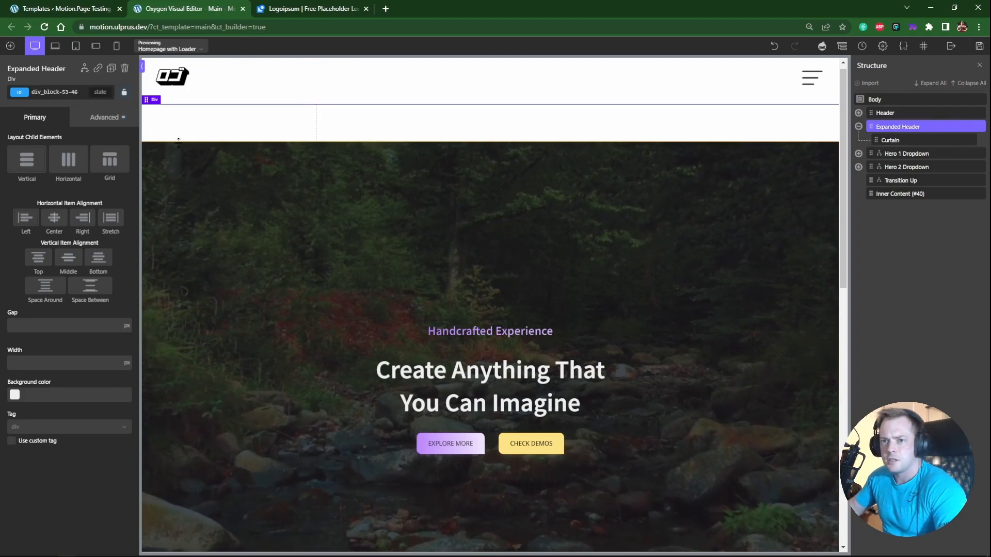
{"action": "left_click", "coordinate": [104, 117]}
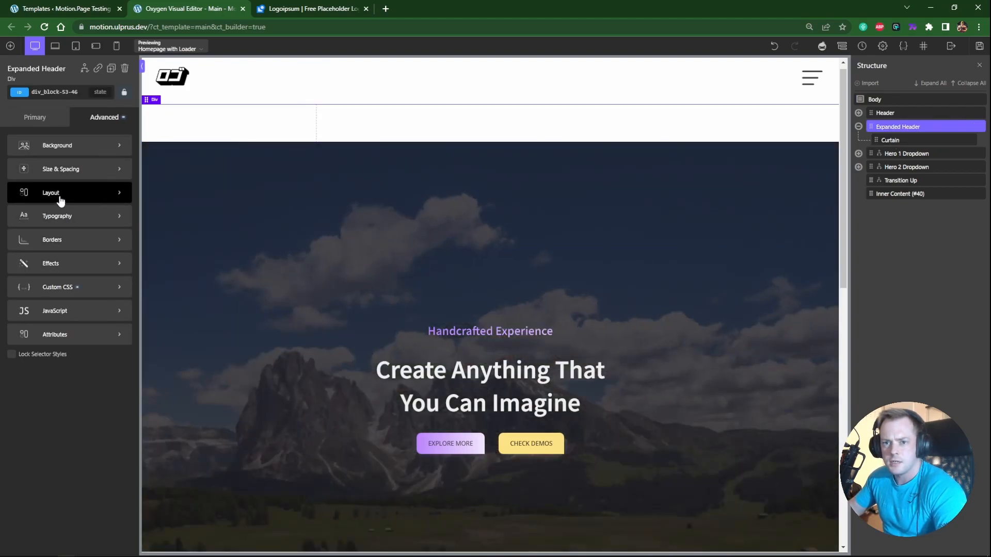
{"action": "left_click", "coordinate": [52, 193]}
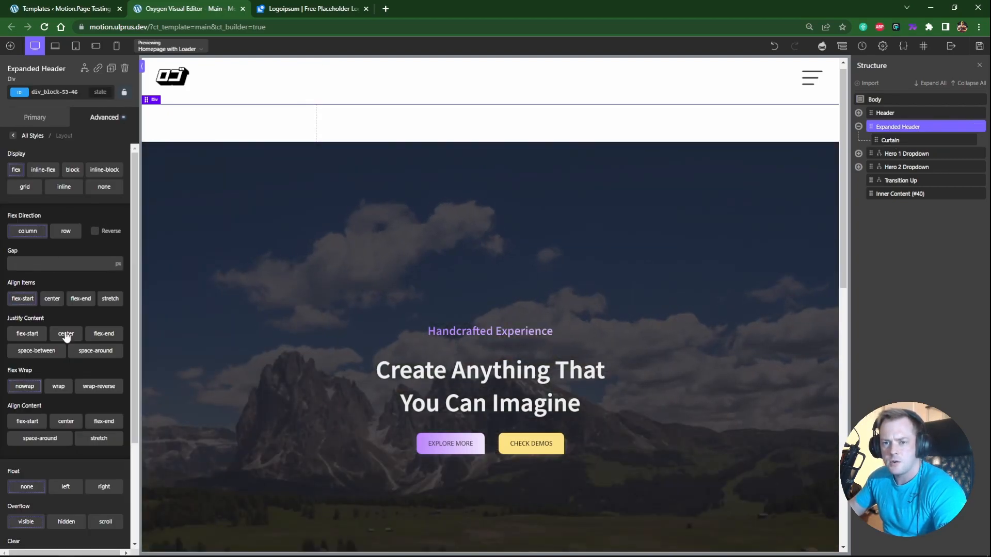
{"action": "scroll", "coordinate": [68, 341], "scroll_direction": "down", "scroll_amount": 3}
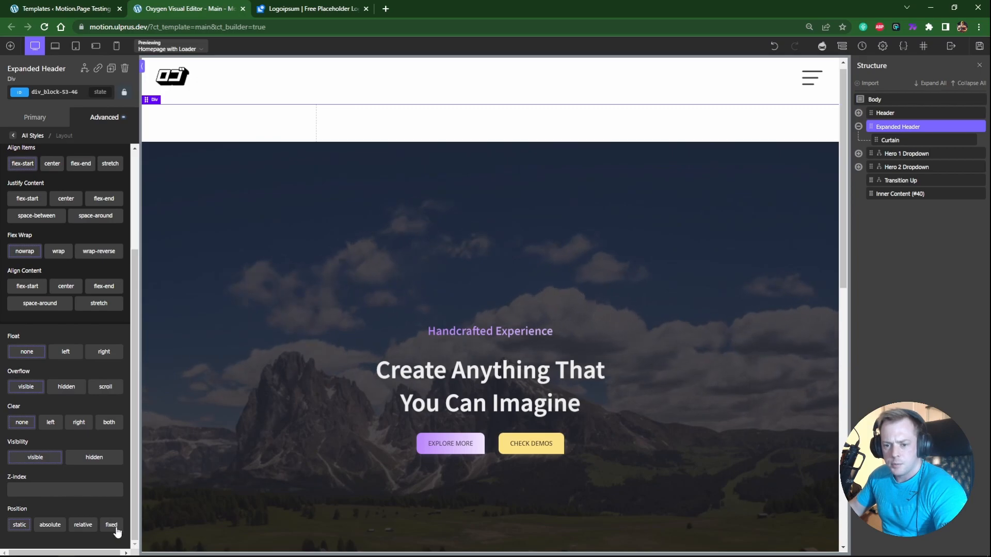
{"action": "left_click", "coordinate": [112, 525]}
{"action": "scroll", "coordinate": [103, 465], "scroll_direction": "down", "scroll_amount": 1}
{"action": "left_click", "coordinate": [53, 486]}
{"action": "type", "text": "0"}
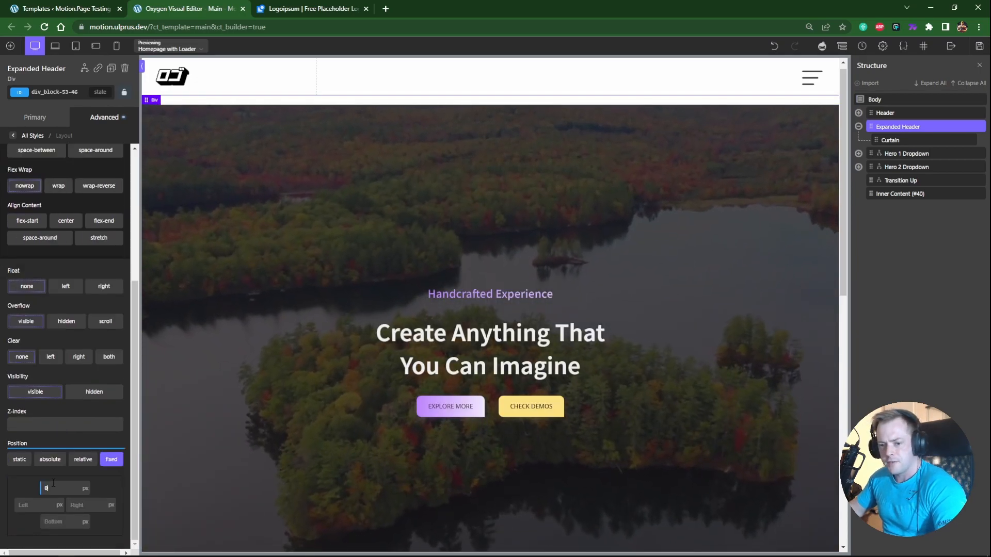
{"action": "key", "text": "Tab"}
{"action": "type", "text": "0"}
{"action": "key", "text": "Tab"}
{"action": "type", "text": "0"}
Step: Add the class menu-curtain to the Curtain div
{"action": "left_click", "coordinate": [896, 143]}
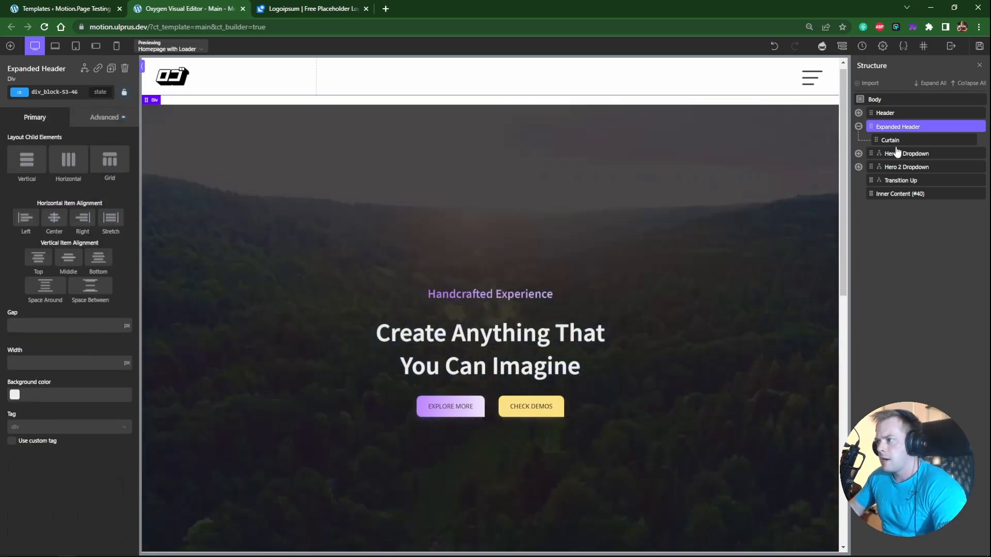
{"action": "left_click", "coordinate": [895, 141]}
{"action": "left_click", "coordinate": [49, 92]}
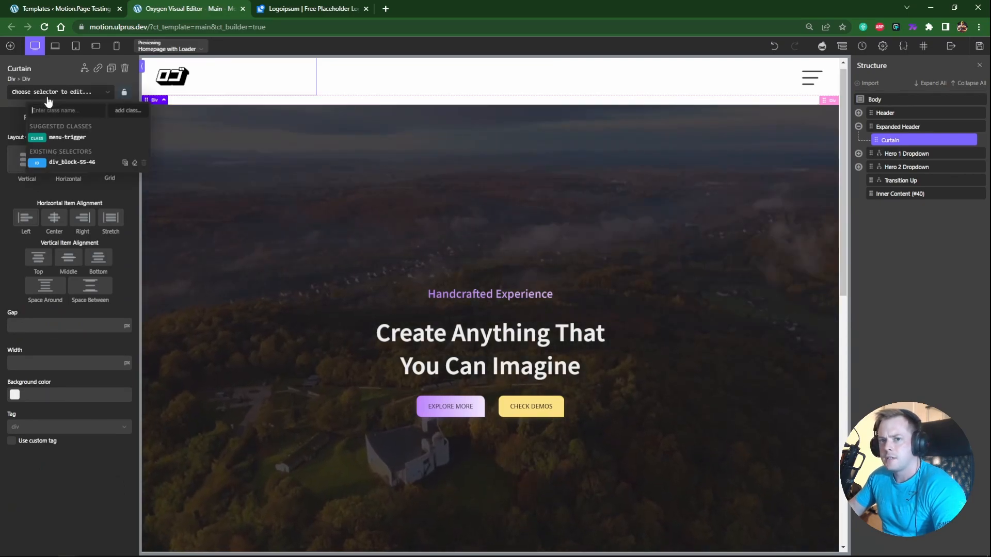
{"action": "type", "text": "menu"}
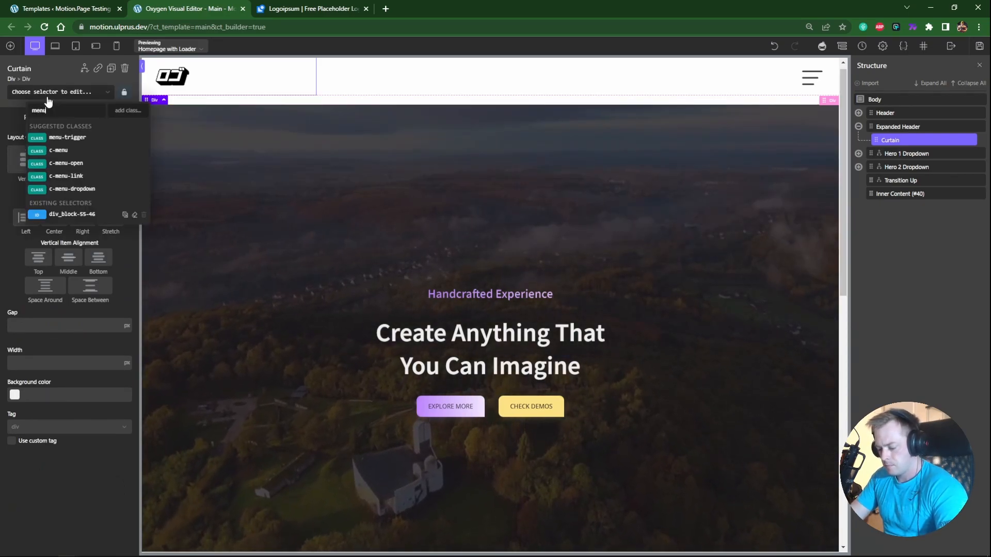
{"action": "type", "text": "-curtain"}
{"action": "key", "text": "Return"}
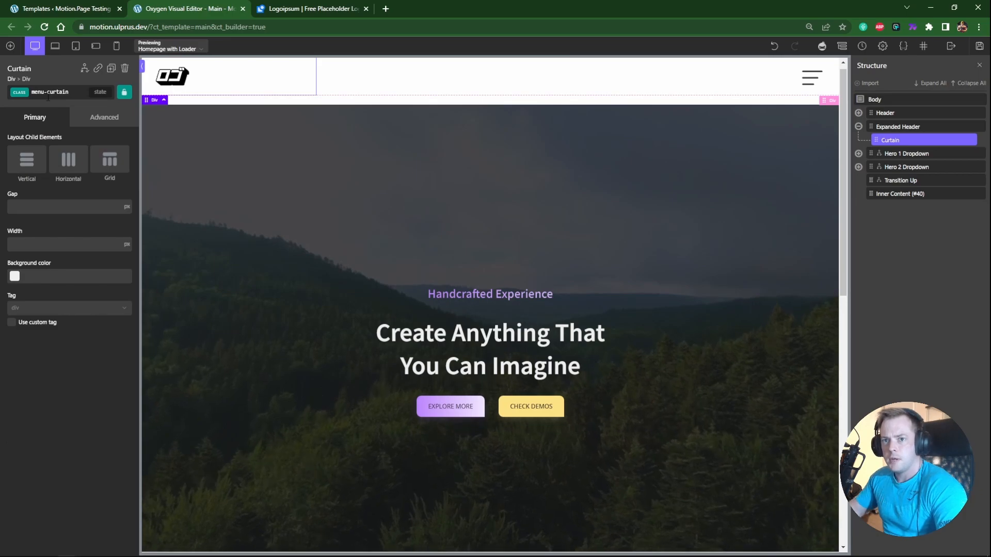
Step: Set the height of the menu-curtain class to 0 vh in its size and spacing styles
{"action": "left_click", "coordinate": [126, 118]}
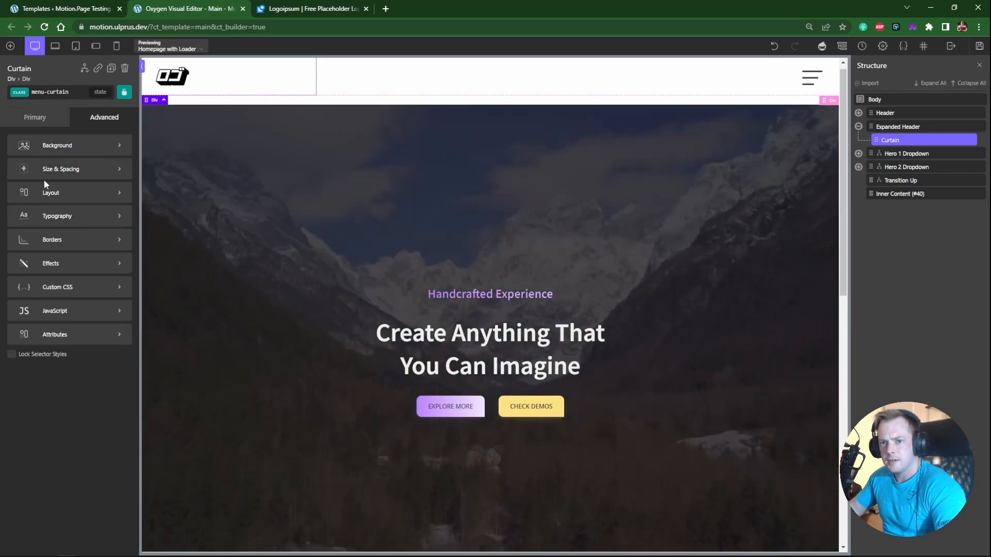
{"action": "left_click", "coordinate": [43, 173]}
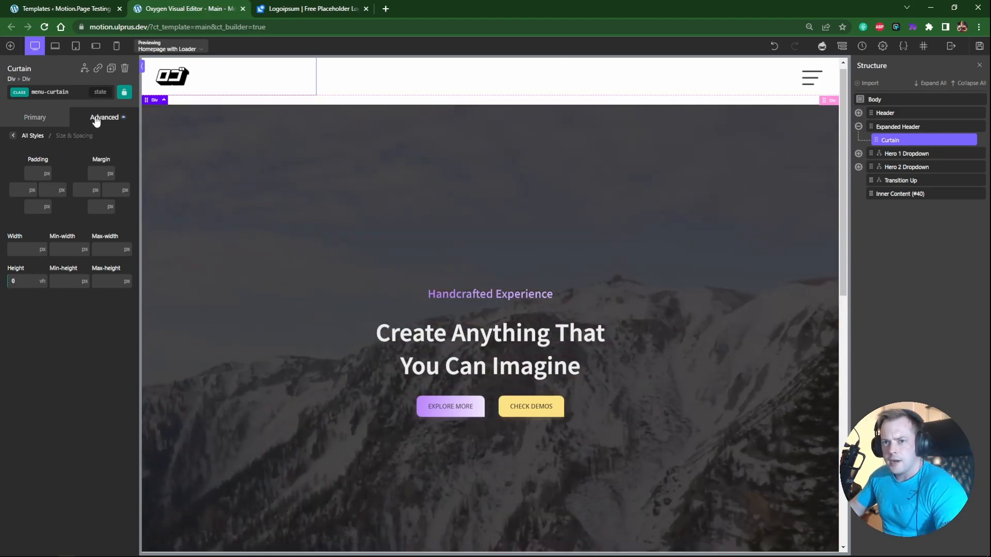
{"action": "left_click", "coordinate": [59, 92]}
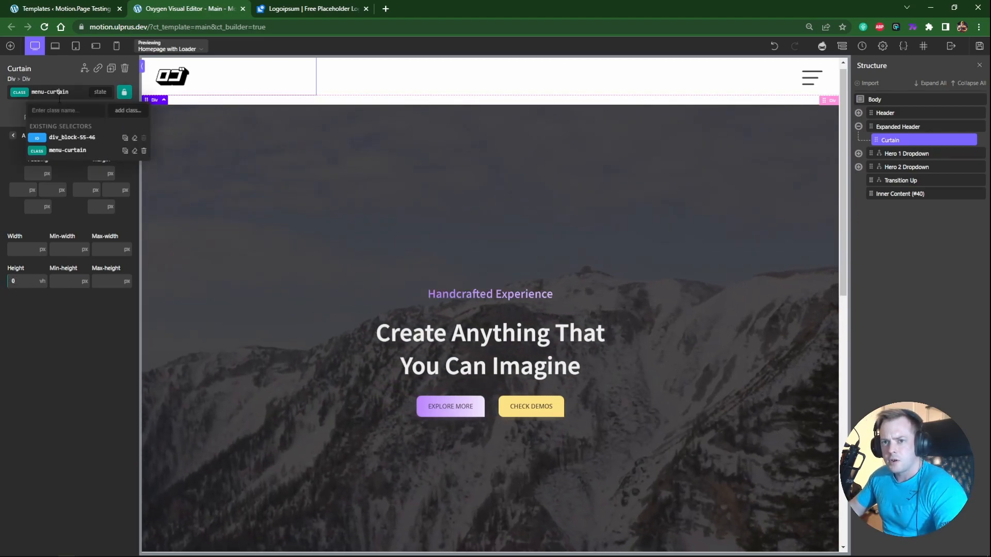
{"action": "left_click", "coordinate": [59, 91]}
Step: Set the background color of the menu-curtain class to the violet Primary swatch
{"action": "left_click", "coordinate": [36, 118]}
{"action": "left_click", "coordinate": [104, 117]}
{"action": "left_click", "coordinate": [31, 142]}
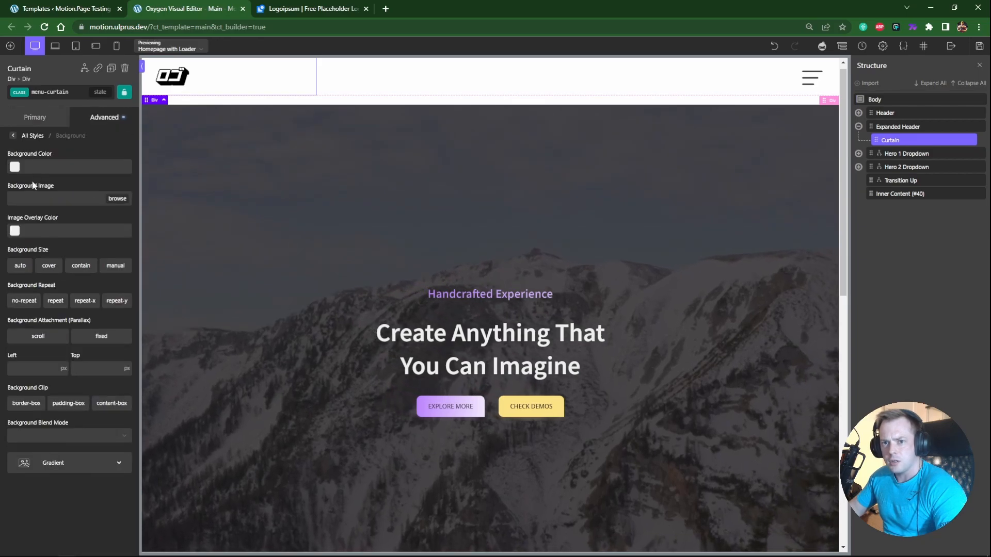
{"action": "left_click", "coordinate": [14, 167]}
{"action": "left_click", "coordinate": [20, 322]}
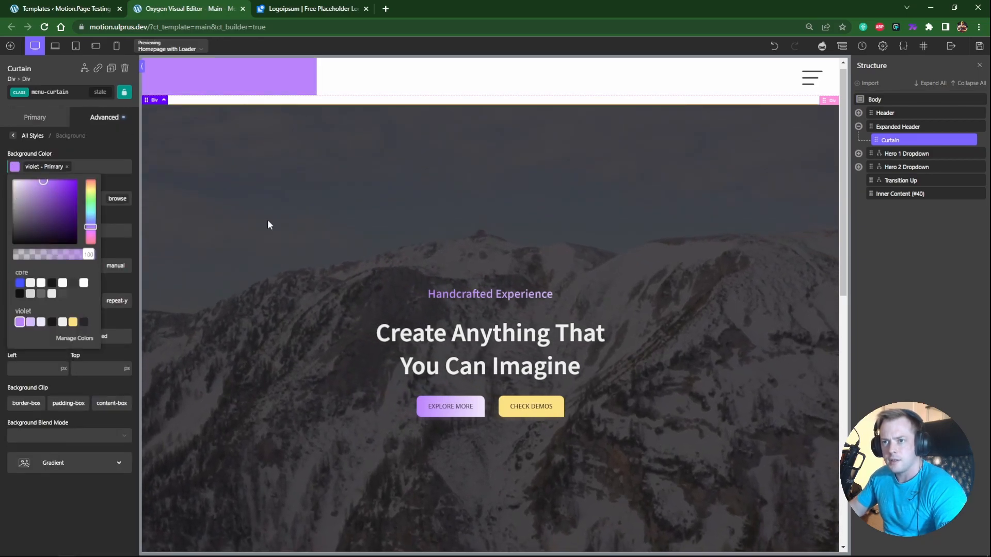
Step: Duplicate the Curtain div inside Expanded Header
{"action": "left_click", "coordinate": [892, 143]}
{"action": "key", "text": "ctrl+d"}
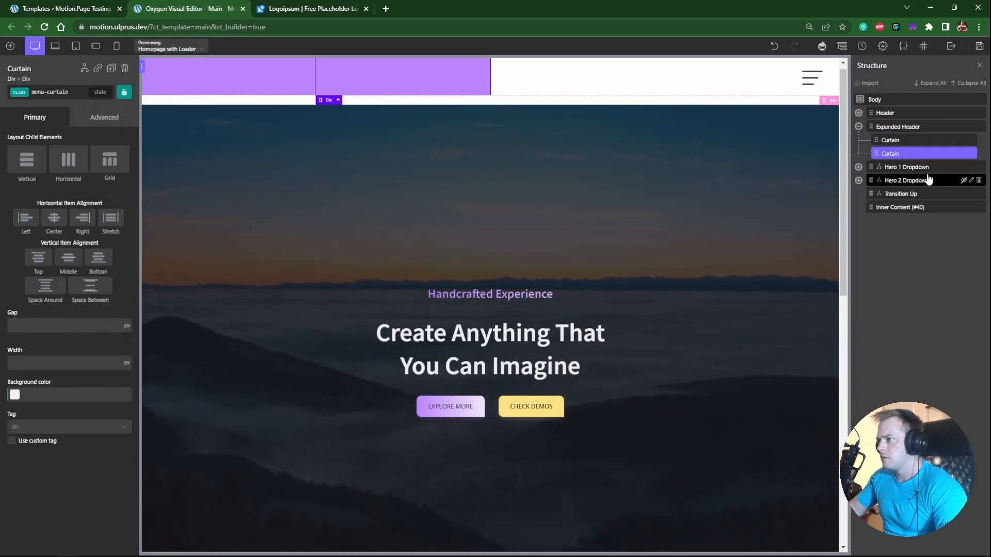
Step: Duplicate the Curtain div twice more inside Expanded Header to complete the four-column curtain
{"action": "key", "text": "ctrl+d"}
{"action": "key", "text": "ctrl+d"}
{"action": "left_click", "coordinate": [858, 126]}
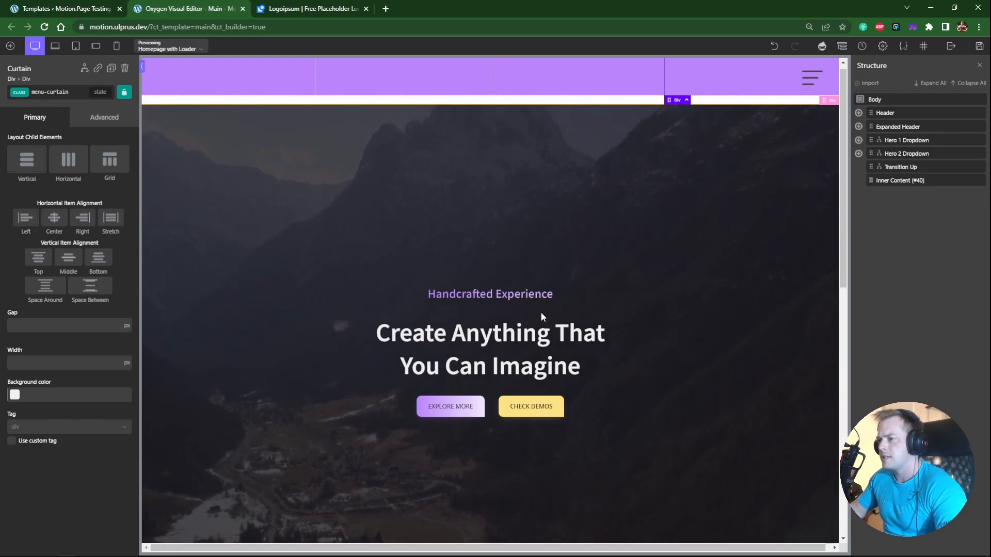
Step: Add a new div inside Expanded Header below the four curtains and name it Menu Elements
{"action": "left_click", "coordinate": [889, 129]}
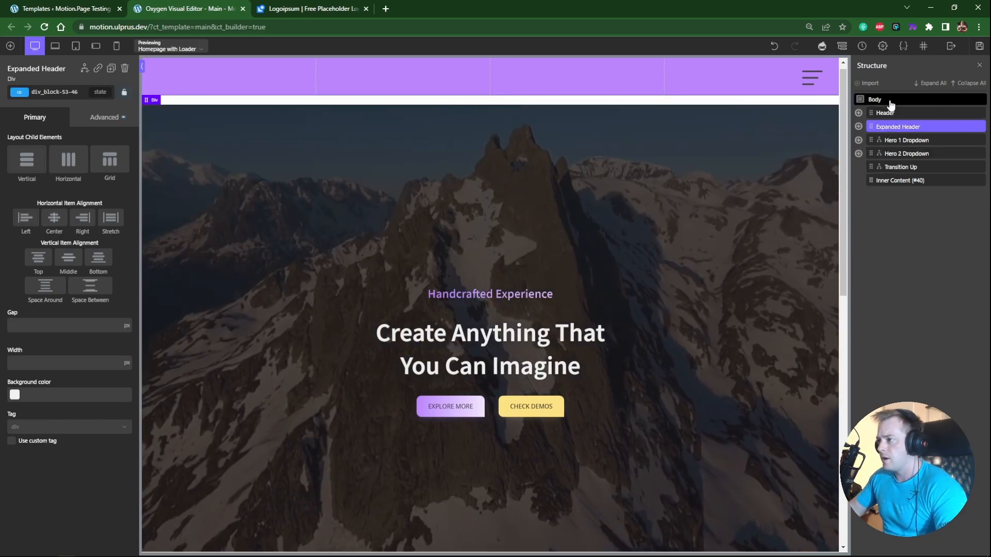
{"action": "left_click", "coordinate": [889, 101]}
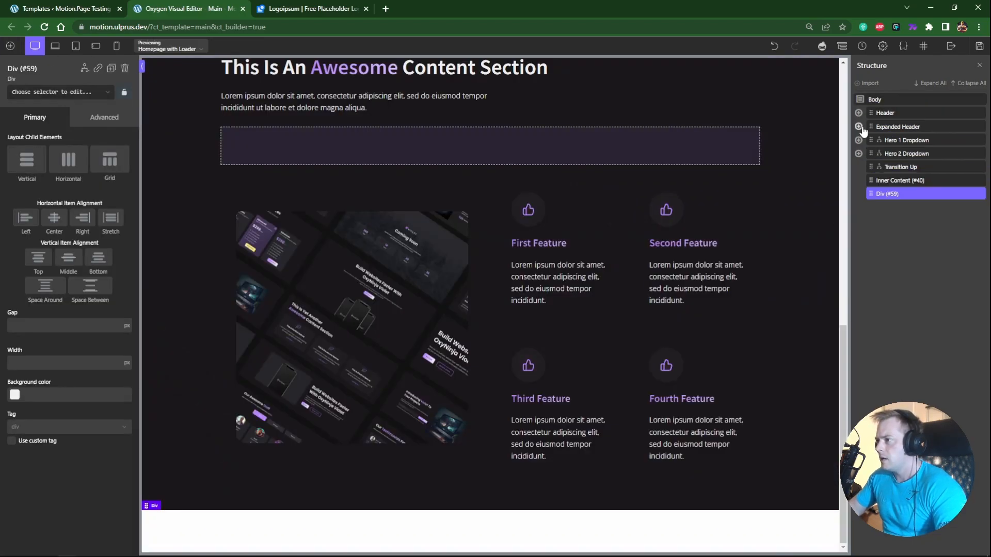
{"action": "left_click", "coordinate": [859, 127]}
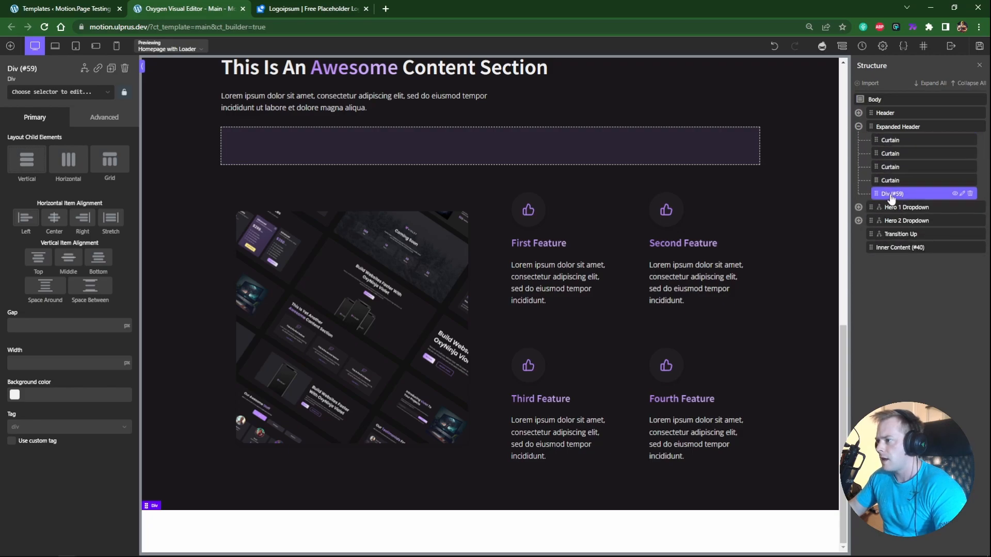
{"action": "double_click", "coordinate": [891, 195]}
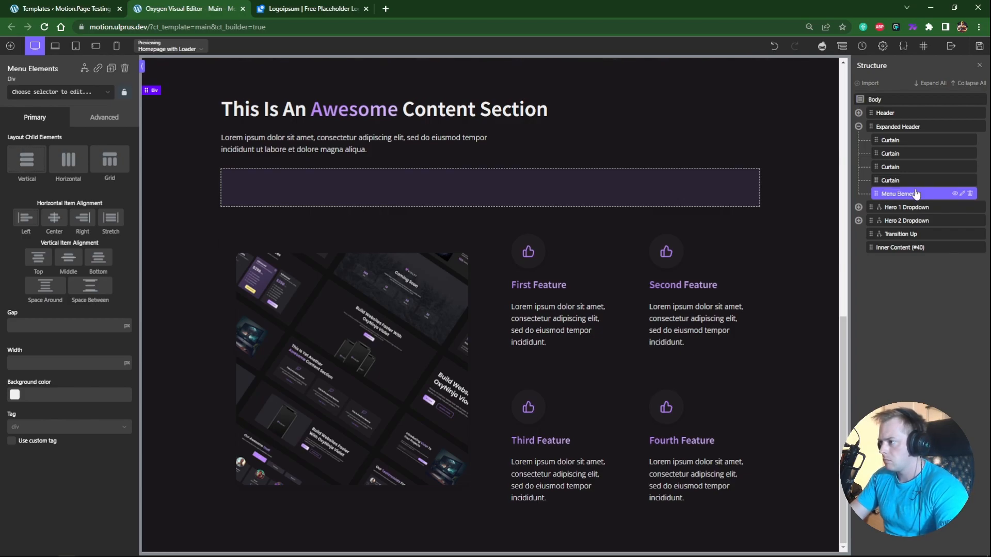
Step: Give the Menu Elements div a fixed position with top, left, right and bottom offsets of 0 px
{"action": "left_click", "coordinate": [889, 195]}
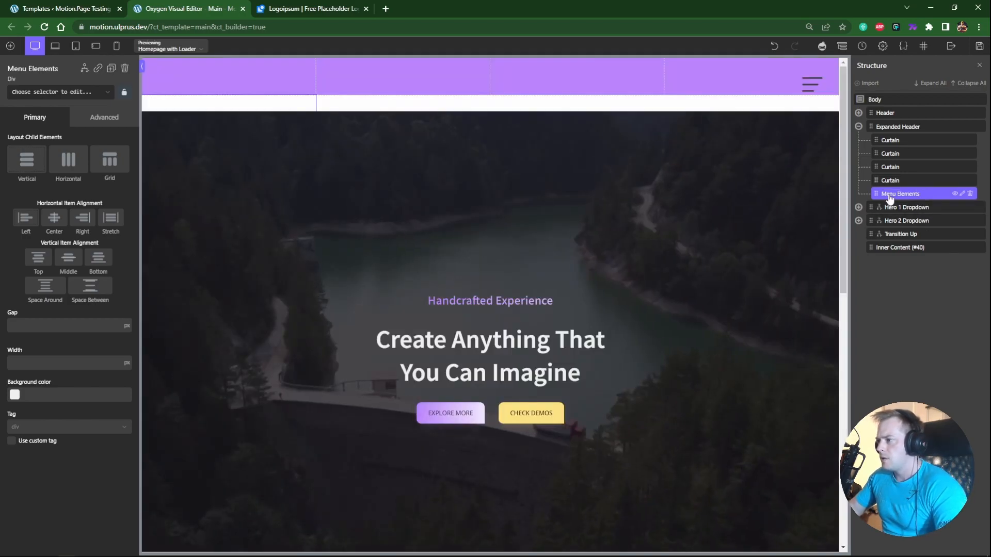
{"action": "left_click", "coordinate": [98, 118]}
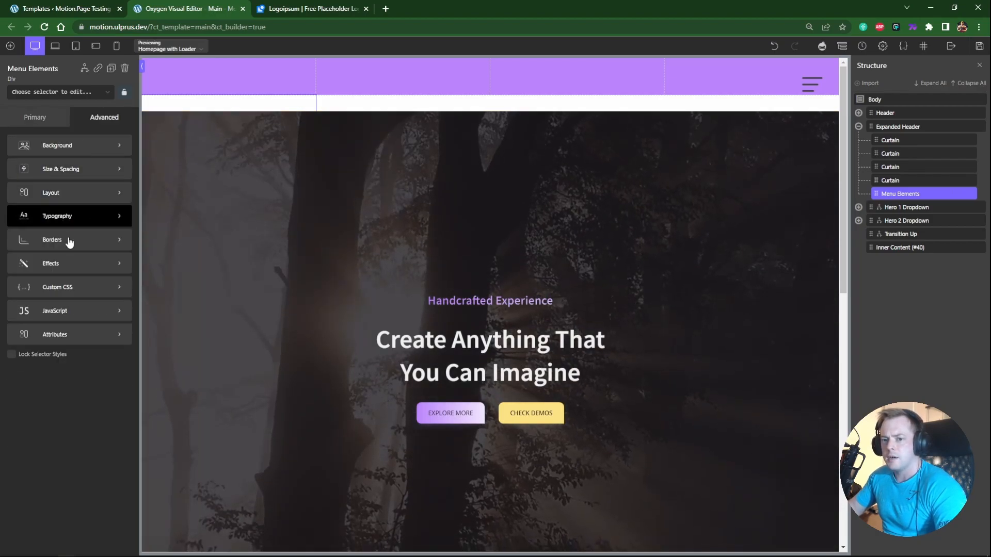
{"action": "left_click", "coordinate": [61, 192]}
{"action": "scroll", "coordinate": [91, 429], "scroll_direction": "down", "scroll_amount": 5}
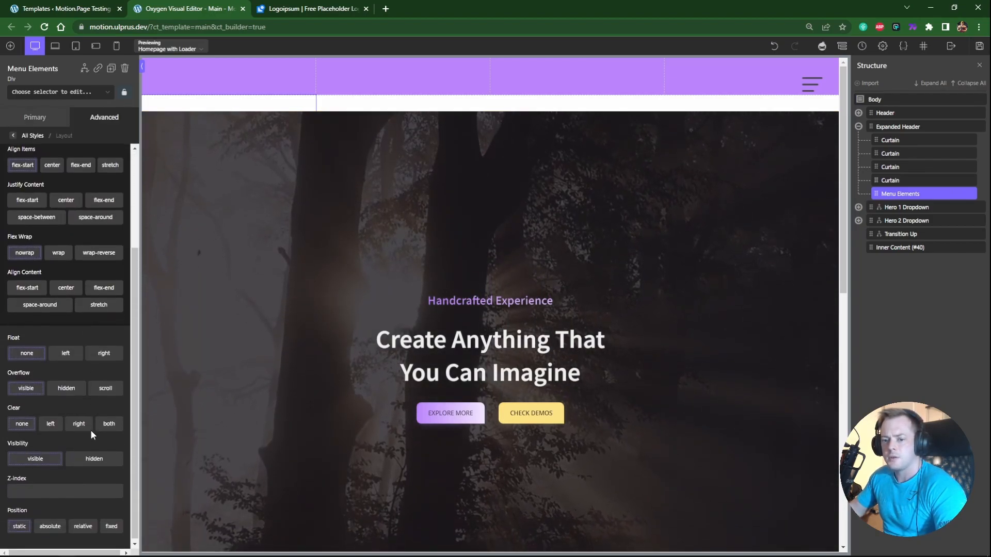
{"action": "left_click", "coordinate": [112, 525]}
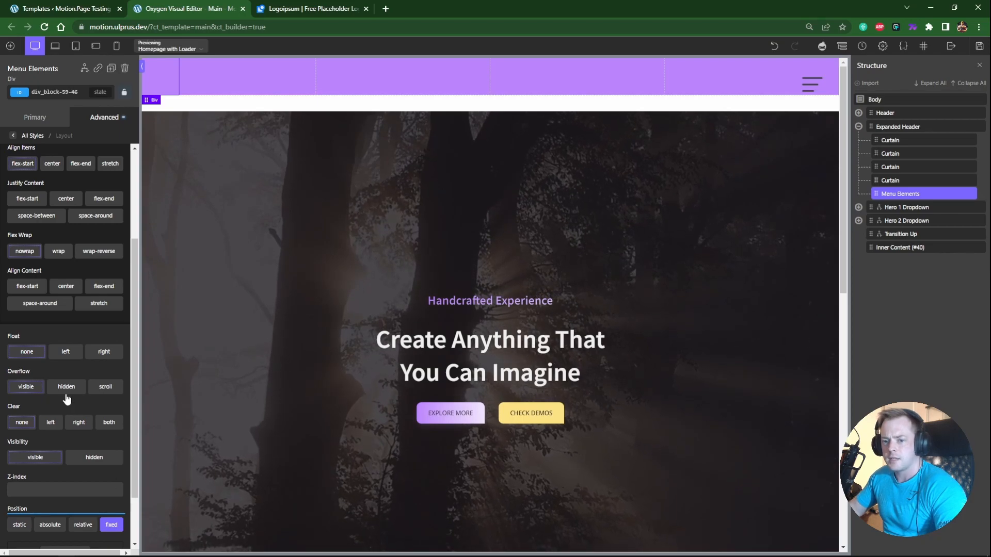
{"action": "scroll", "coordinate": [77, 443], "scroll_direction": "down", "scroll_amount": 1}
{"action": "scroll", "coordinate": [77, 444], "scroll_direction": "down", "scroll_amount": 1}
{"action": "left_click", "coordinate": [62, 488]}
{"action": "type", "text": "0"}
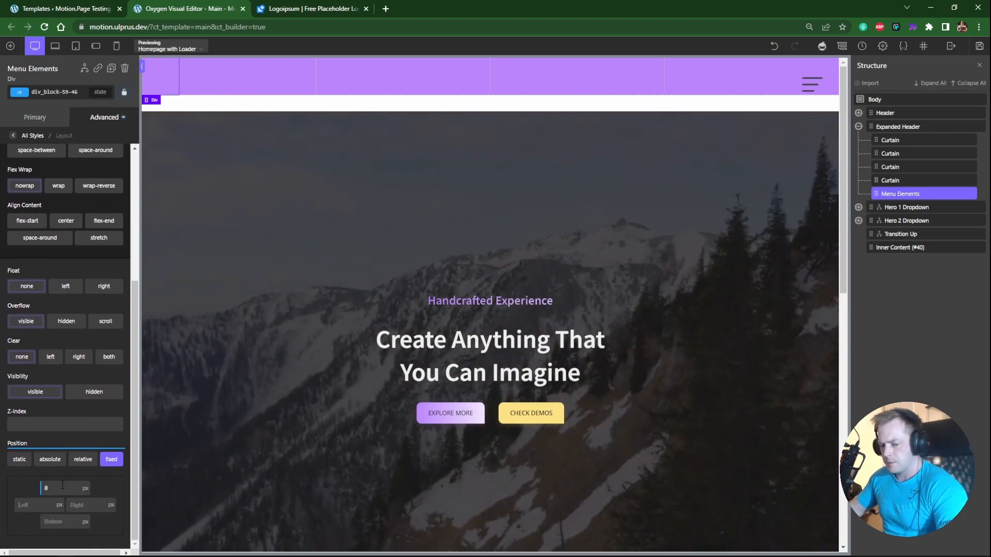
{"action": "key", "text": "Tab"}
{"action": "type", "text": "0"}
{"action": "key", "text": "Tab"}
{"action": "type", "text": "0"}
{"action": "key", "text": "Tab"}
{"action": "type", "text": "0"}
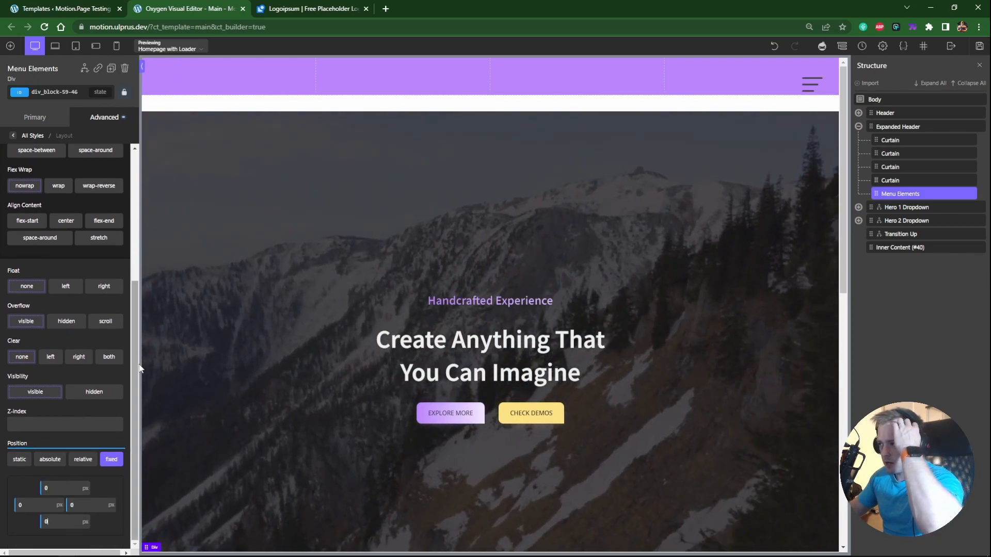
Step: Stack the Menu Elements children vertically with center and middle alignment, and add a Text Link inside the div
{"action": "left_click", "coordinate": [35, 118]}
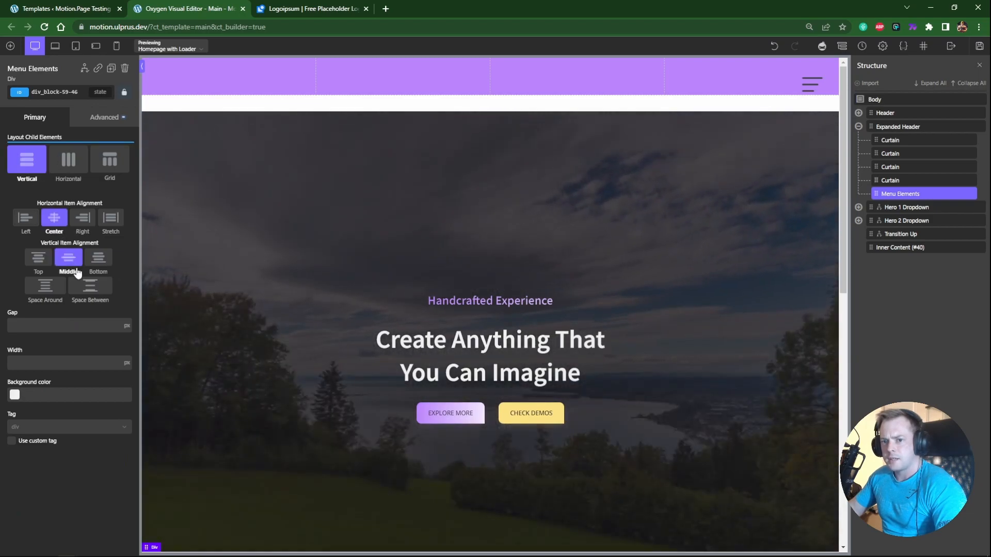
{"action": "left_click", "coordinate": [82, 68]}
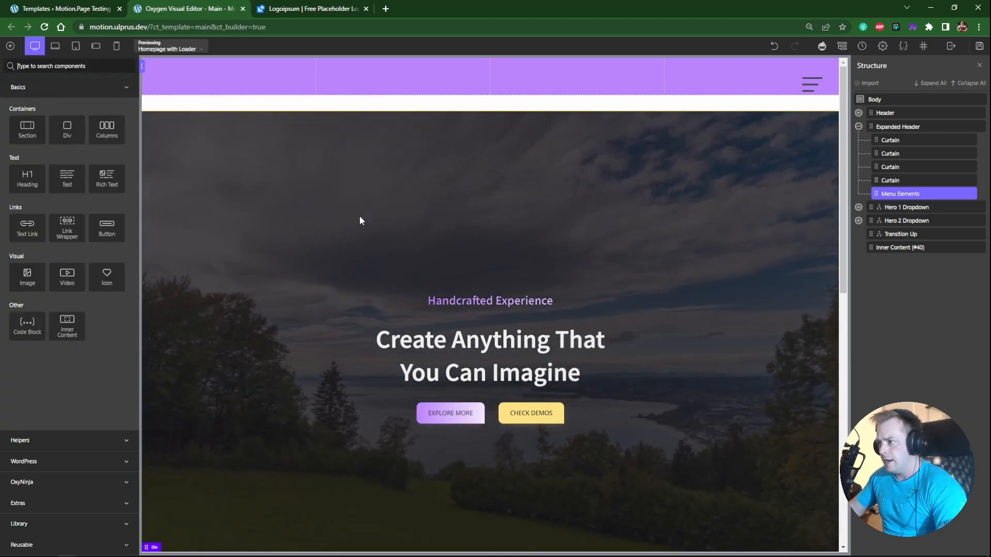
{"action": "left_click", "coordinate": [31, 232]}
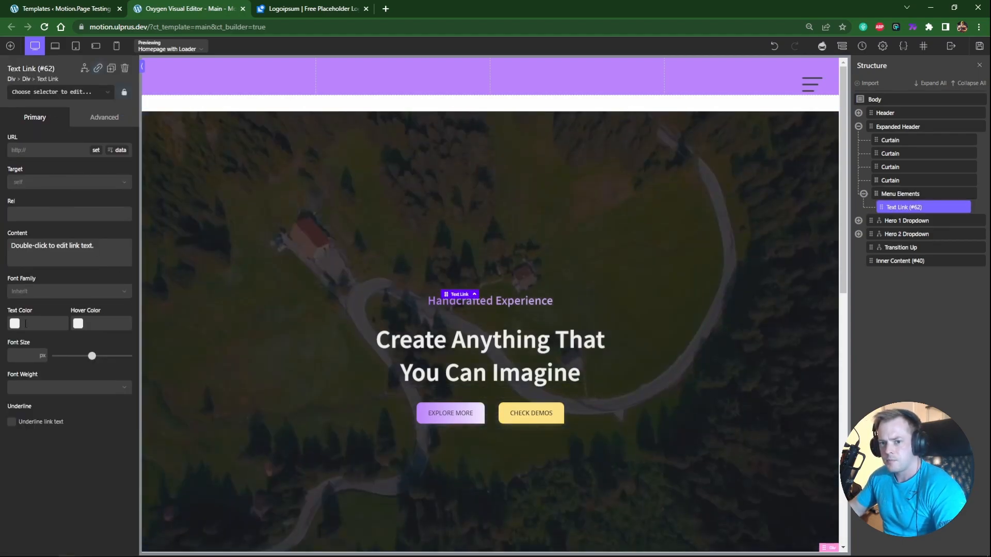
{"action": "left_click", "coordinate": [15, 323]}
{"action": "left_click", "coordinate": [72, 450]}
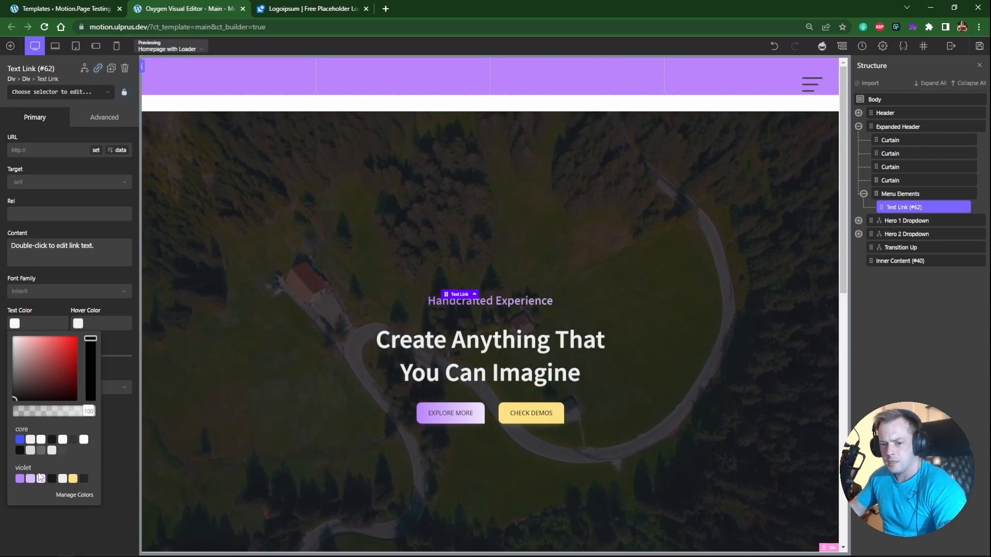
{"action": "left_click", "coordinate": [97, 127]}
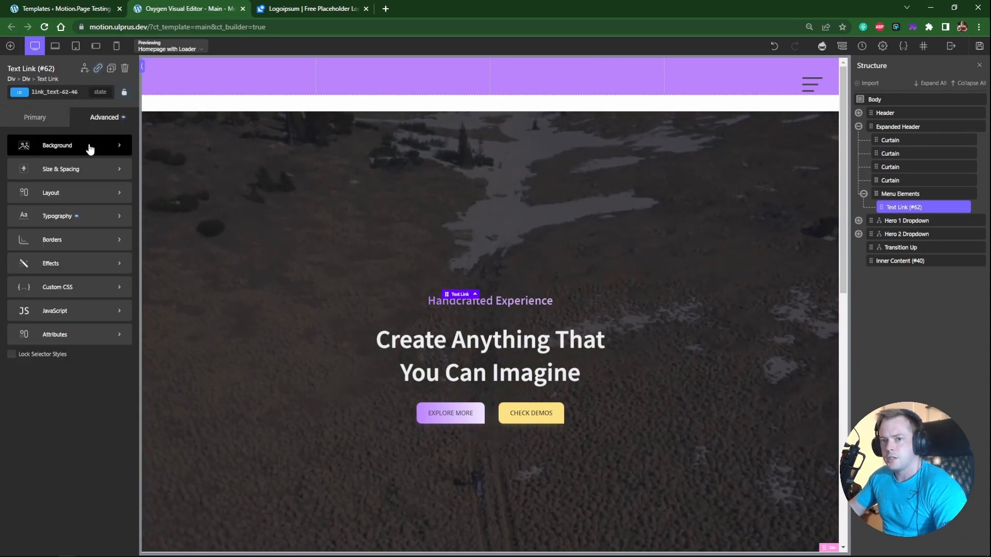
{"action": "left_click", "coordinate": [61, 215]}
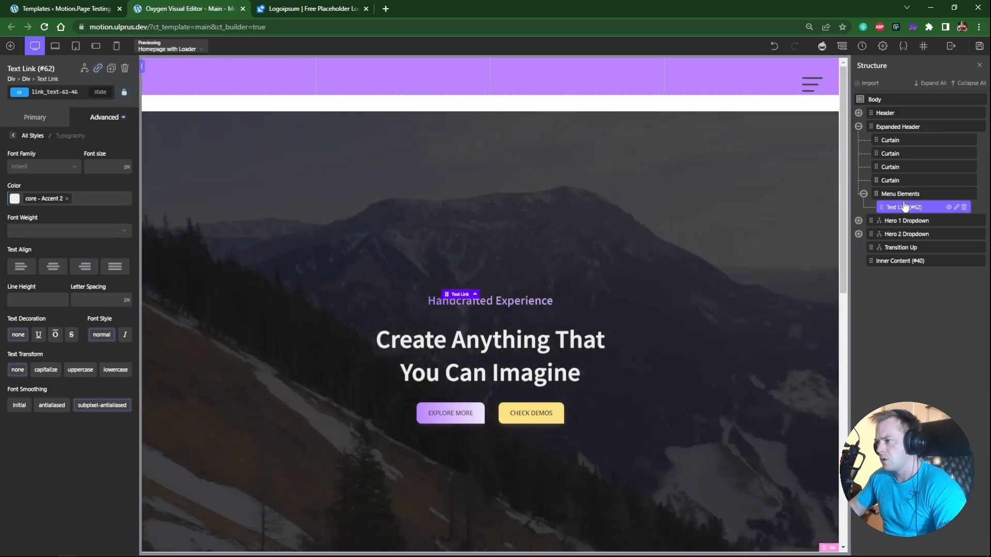
{"action": "left_click", "coordinate": [888, 194]}
{"action": "left_click", "coordinate": [891, 207]}
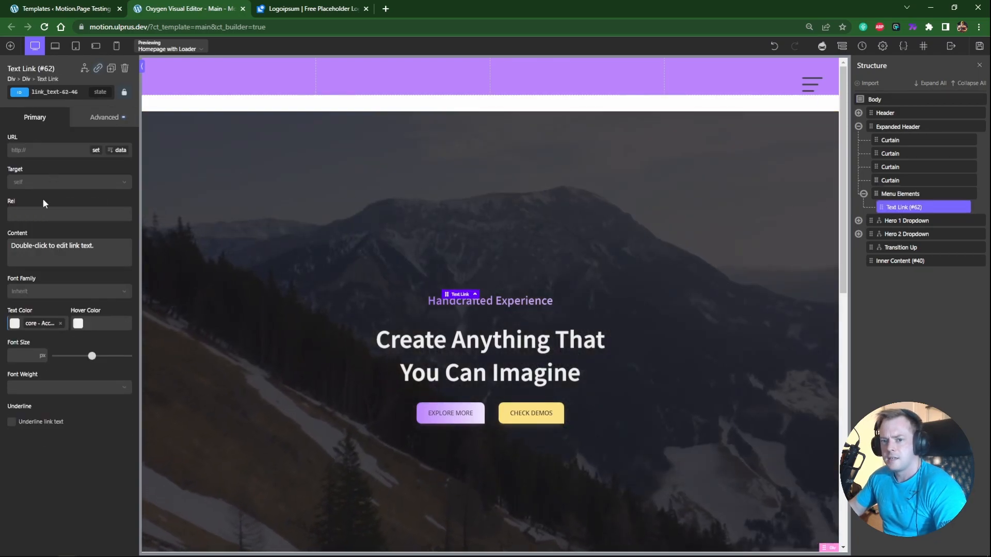
{"action": "left_click", "coordinate": [59, 324]}
Step: Add the class menu-item to the text link inside Menu Elements
{"action": "left_click", "coordinate": [55, 94]}
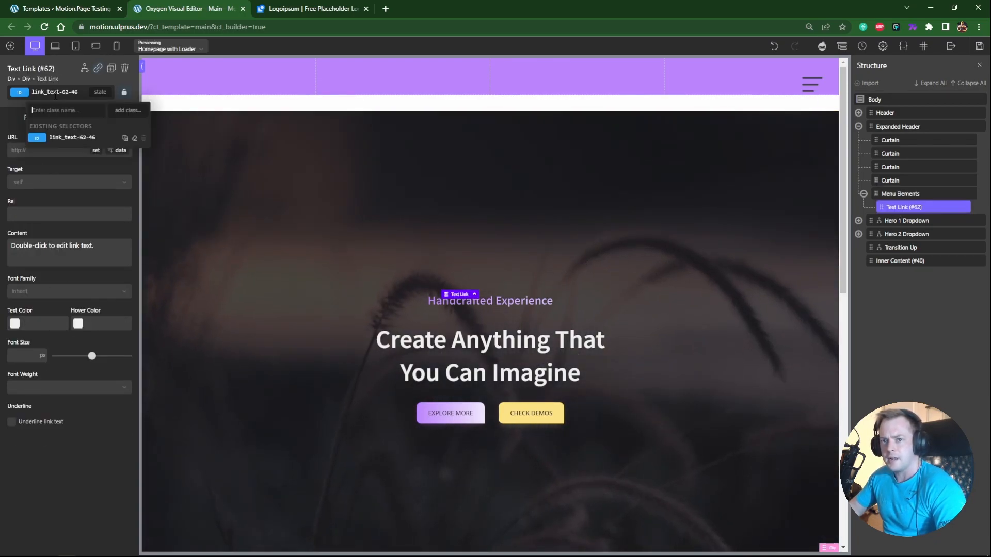
{"action": "type", "text": "menu-i"}
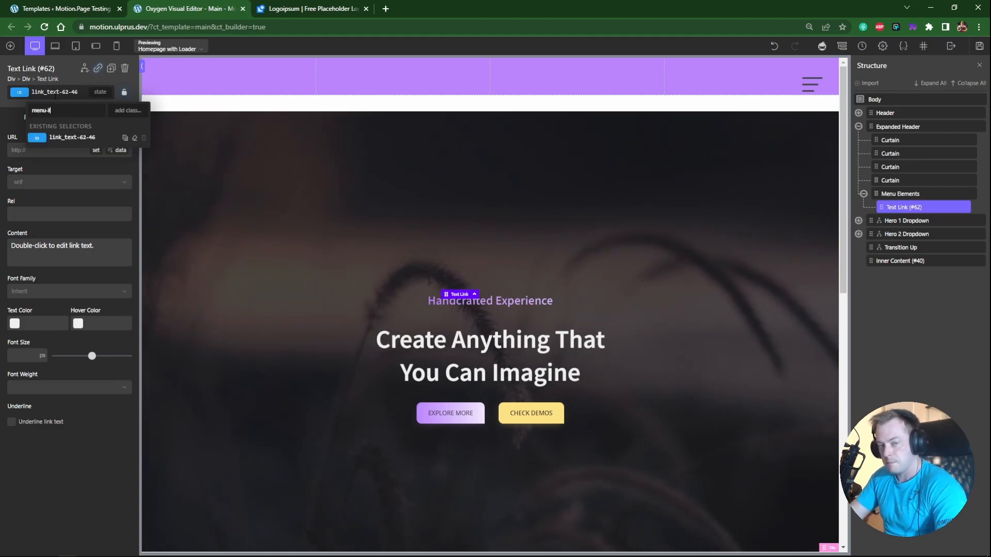
{"action": "type", "text": "tem"}
{"action": "key", "text": "Return"}
Step: Set the menu-item class typography to a 3 rem font size and the core - Accent 2 color
{"action": "left_click", "coordinate": [104, 117]}
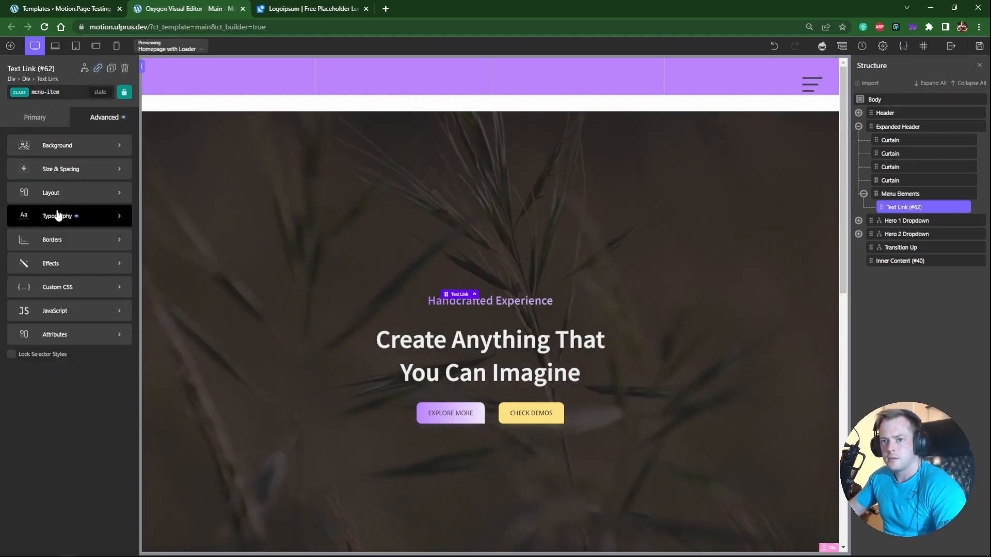
{"action": "left_click", "coordinate": [78, 214]}
{"action": "mouse_move", "coordinate": [127, 167]}
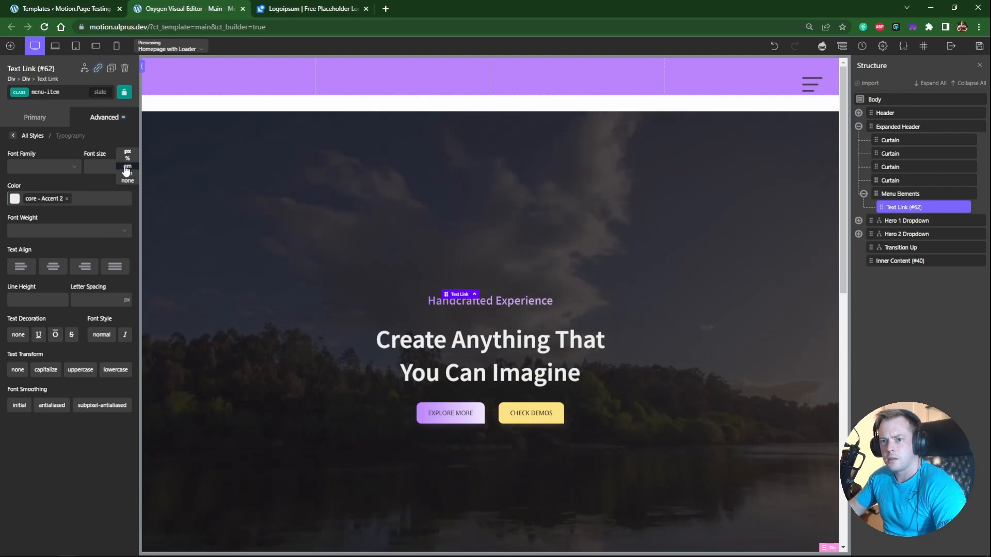
{"action": "left_click", "coordinate": [127, 174]}
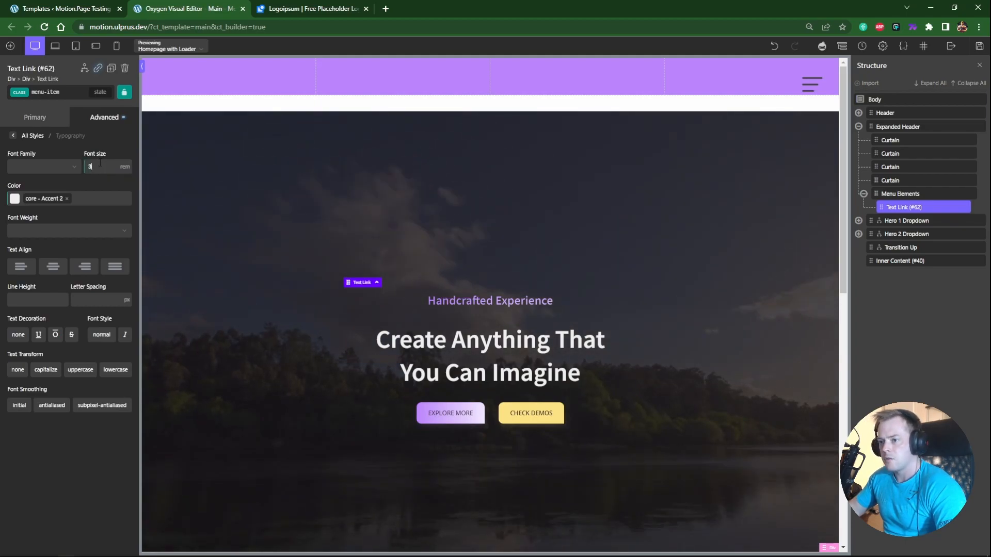
Step: Set the z-index of the Expanded Header div to 50 in its layout styles
{"action": "left_click", "coordinate": [864, 194]}
{"action": "left_click", "coordinate": [859, 126]}
{"action": "left_click", "coordinate": [889, 128]}
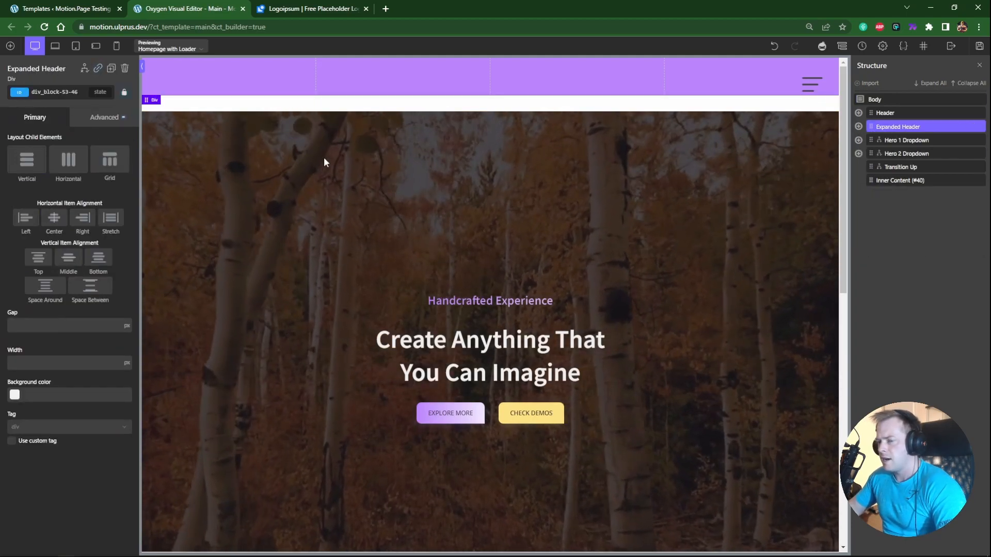
{"action": "left_click", "coordinate": [72, 121]}
{"action": "left_click", "coordinate": [31, 191]}
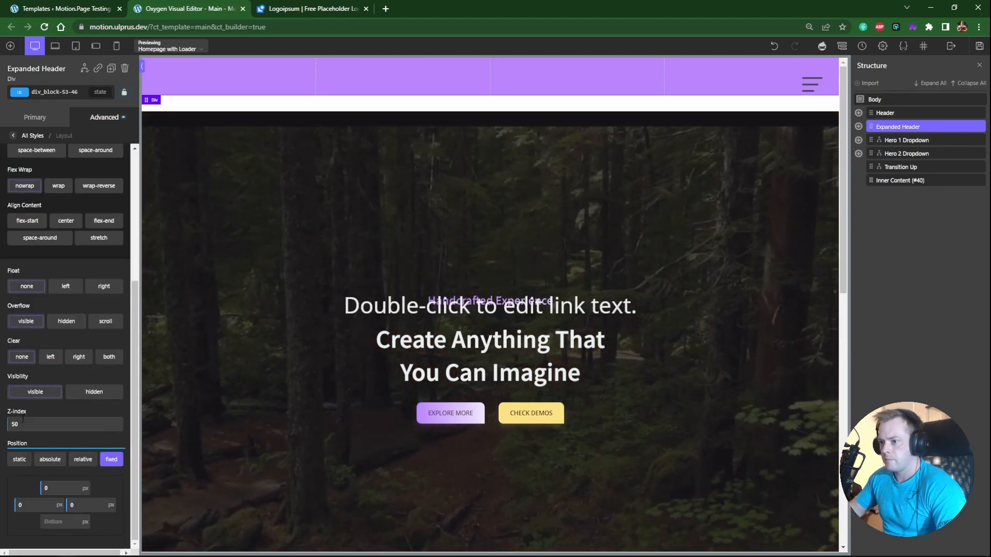
{"action": "scroll", "coordinate": [67, 309], "scroll_direction": "down", "scroll_amount": 5}
Step: Replace the placeholder text of the menu link on the canvas with Home
{"action": "double_click", "coordinate": [611, 305]}
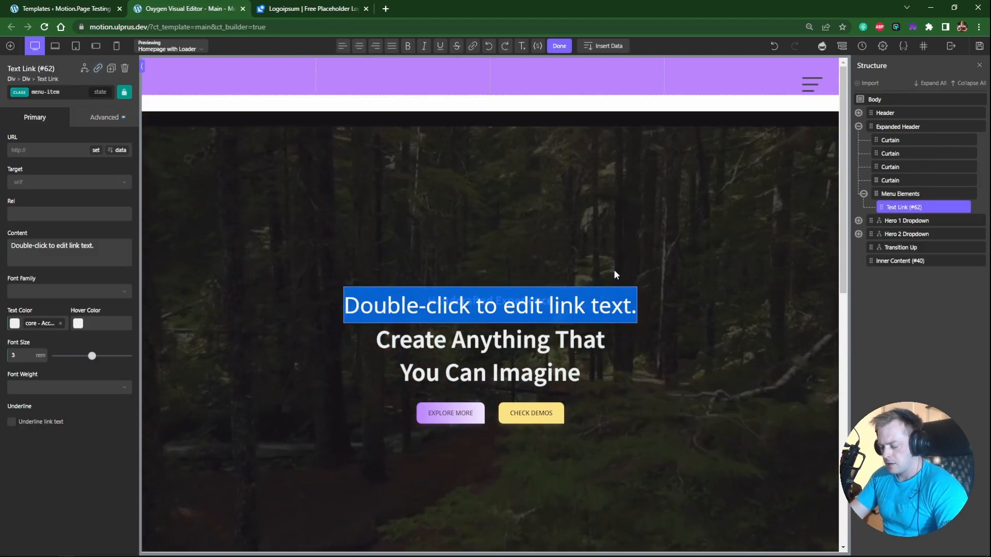
{"action": "type", "text": "HOME"}
{"action": "key", "text": "BackSpace"}
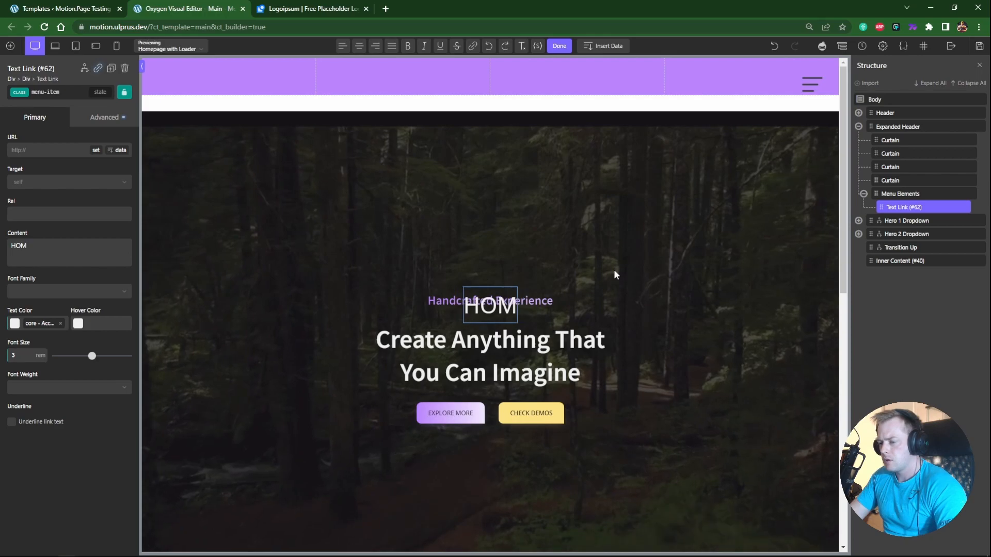
{"action": "key", "text": "BackSpace"}
{"action": "key", "text": "BackSpace"}
{"action": "type", "text": "ome"}
Step: Set the menu-item class to uppercase text with a font weight of 700
{"action": "left_click", "coordinate": [104, 117]}
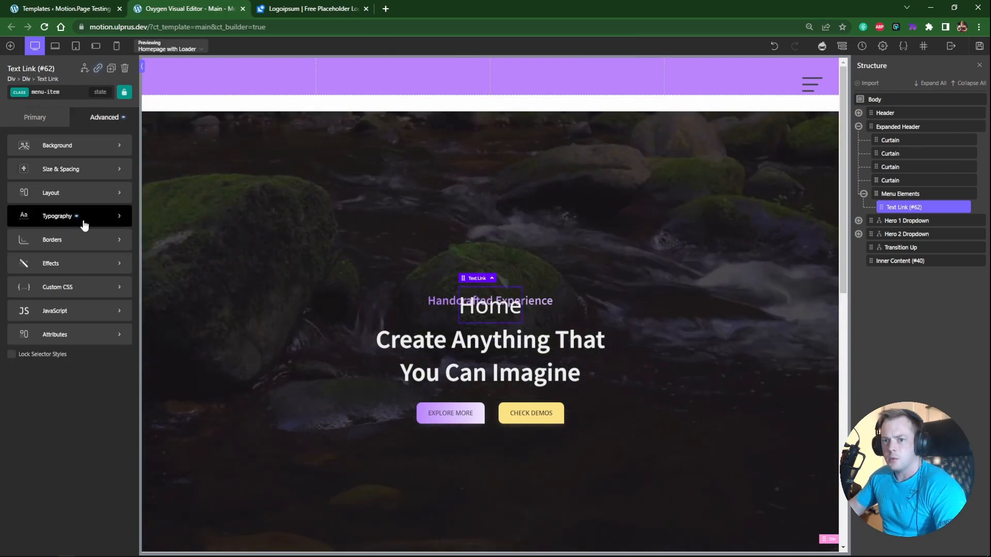
{"action": "left_click", "coordinate": [51, 215]}
{"action": "left_click", "coordinate": [80, 369]}
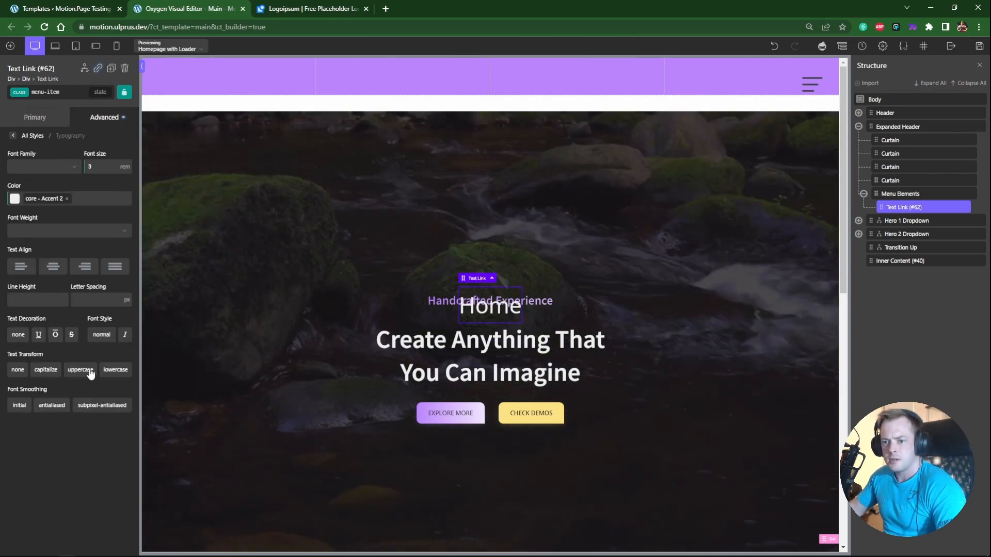
{"action": "left_click", "coordinate": [70, 230]}
{"action": "left_click", "coordinate": [33, 312]}
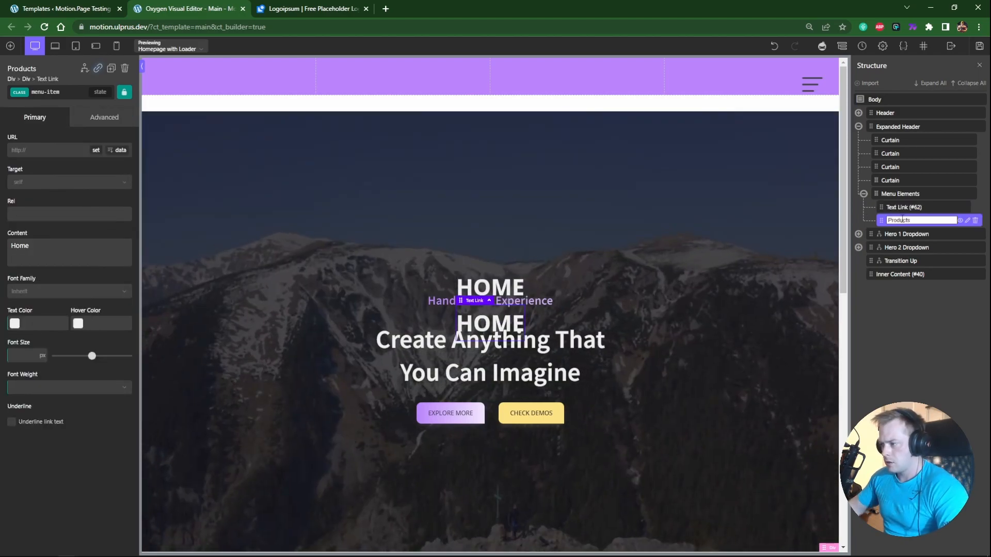
Step: Make a copy of the Home link named Products and duplicate that copy twice inside Menu Elements
{"action": "left_click", "coordinate": [902, 209]}
{"action": "left_click", "coordinate": [902, 220]}
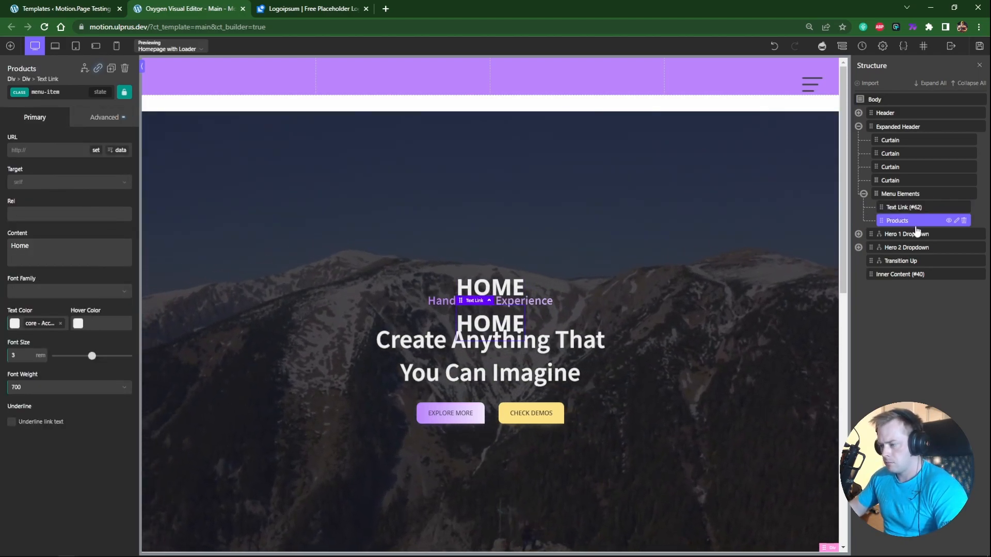
{"action": "key", "text": "ctrl+d"}
{"action": "key", "text": "ctrl+d"}
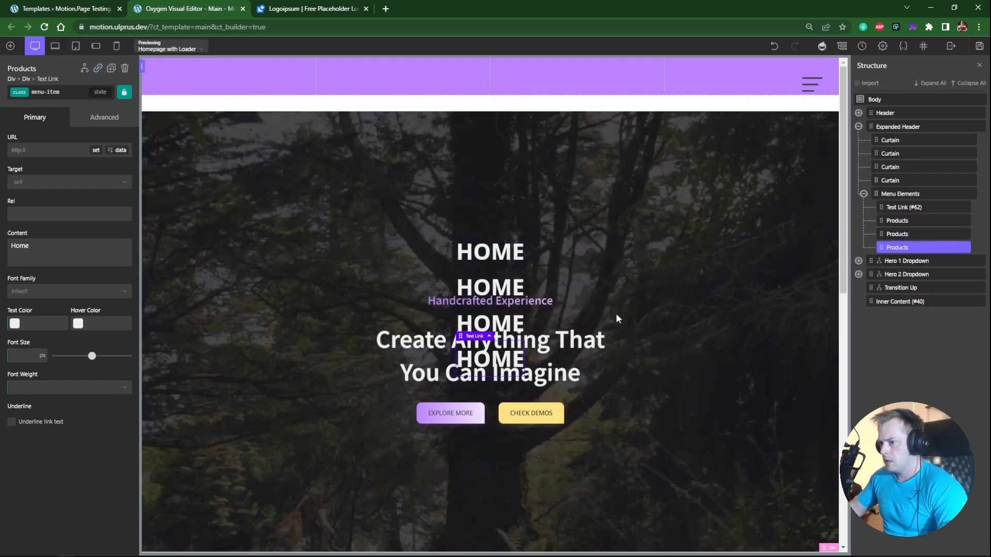
Step: Name the third menu link About Us with matching text, and change the second link's text to Products
{"action": "left_click", "coordinate": [902, 231]}
{"action": "type", "text": "About Us"}
{"action": "type", "text": "Products"}
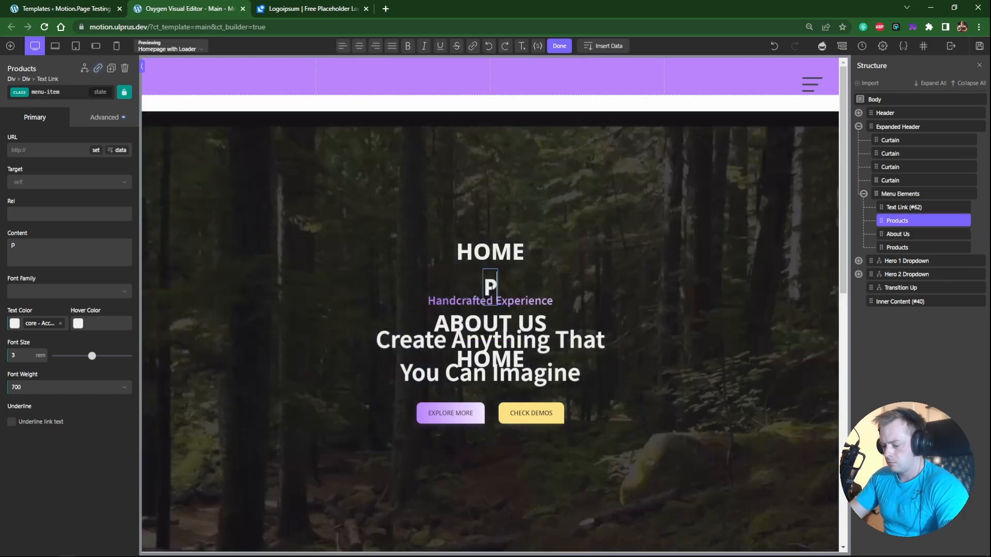
Step: Set the text of the fourth menu link to Contact Us and rename its structure entry Contact Us
{"action": "left_click", "coordinate": [878, 251]}
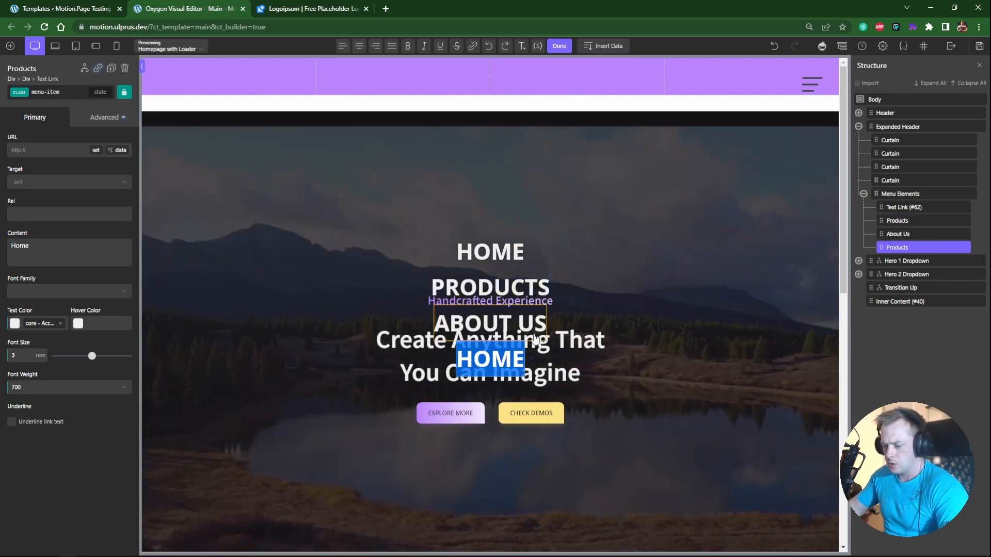
{"action": "left_click", "coordinate": [903, 250]}
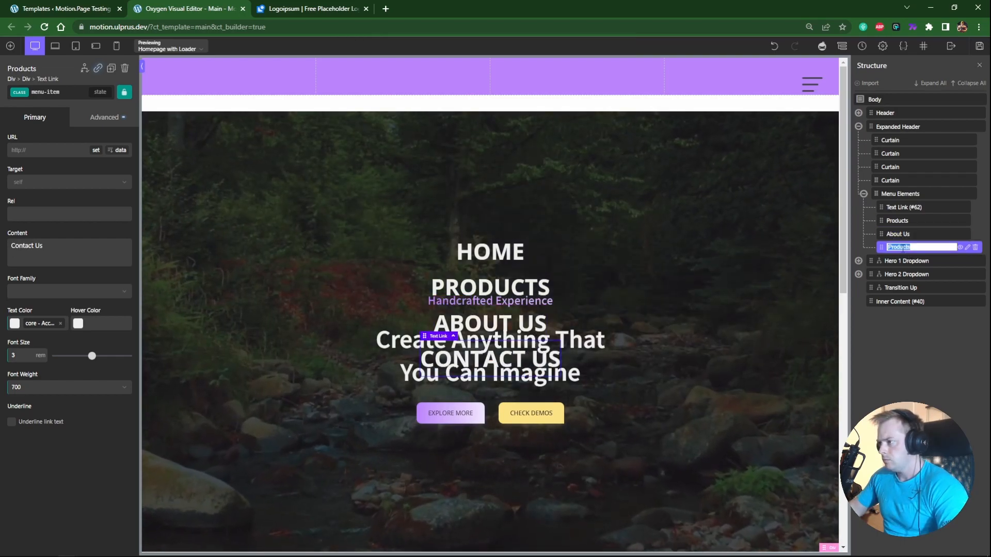
{"action": "type", "text": "Contact Us"}
{"action": "left_click", "coordinate": [599, 209]}
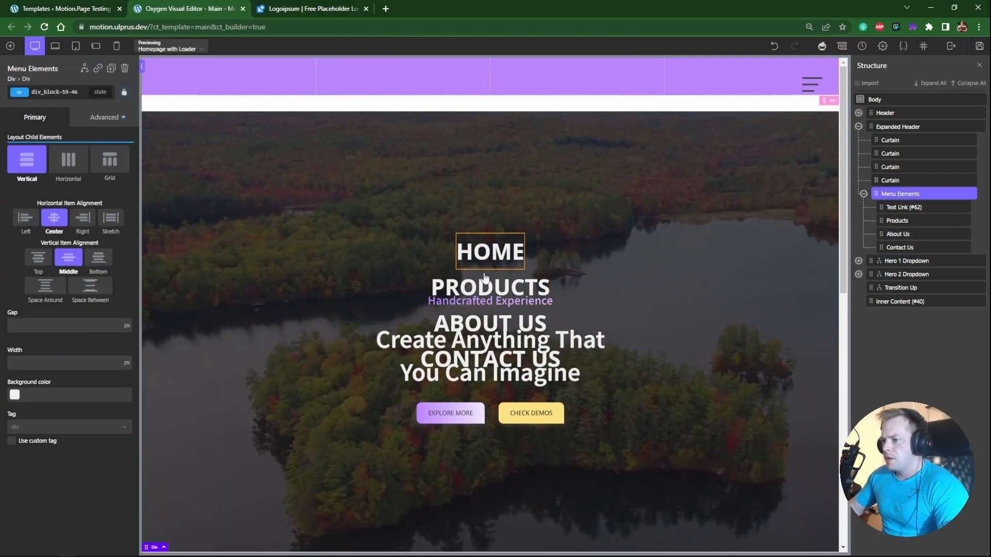
Step: Save the template and reload the live homepage to check the menu links, returning to the Oxygen editor
{"action": "left_click", "coordinate": [979, 46]}
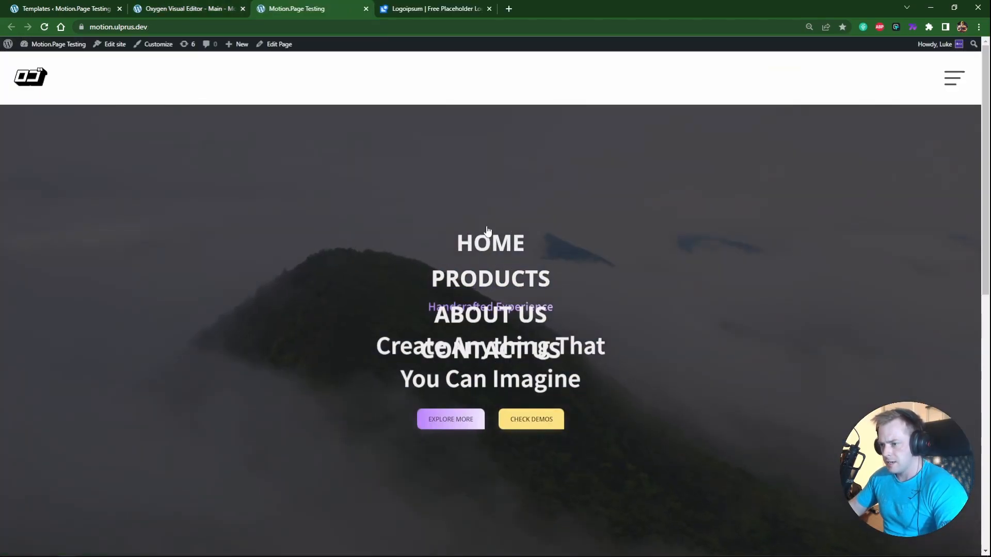
{"action": "key", "text": "F5"}
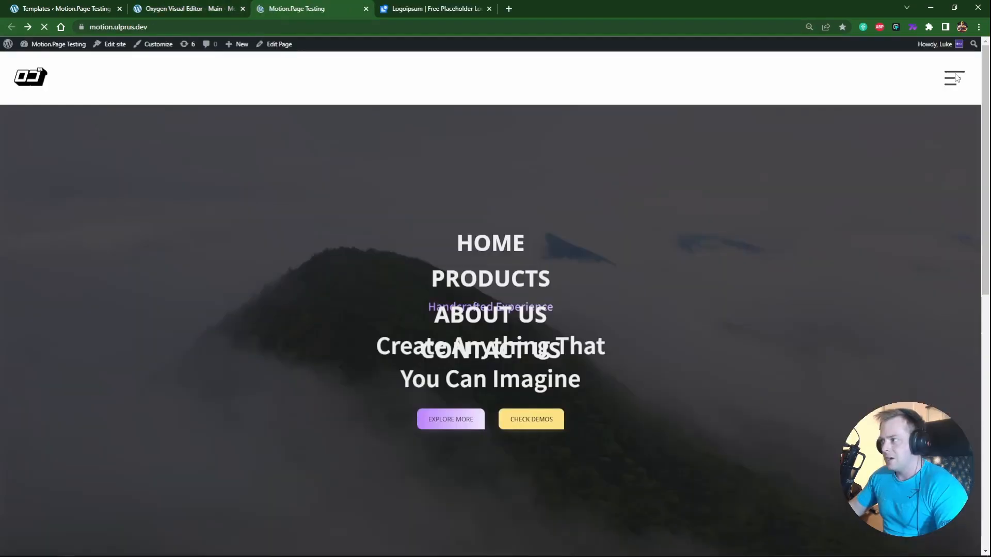
{"action": "left_click", "coordinate": [227, 9]}
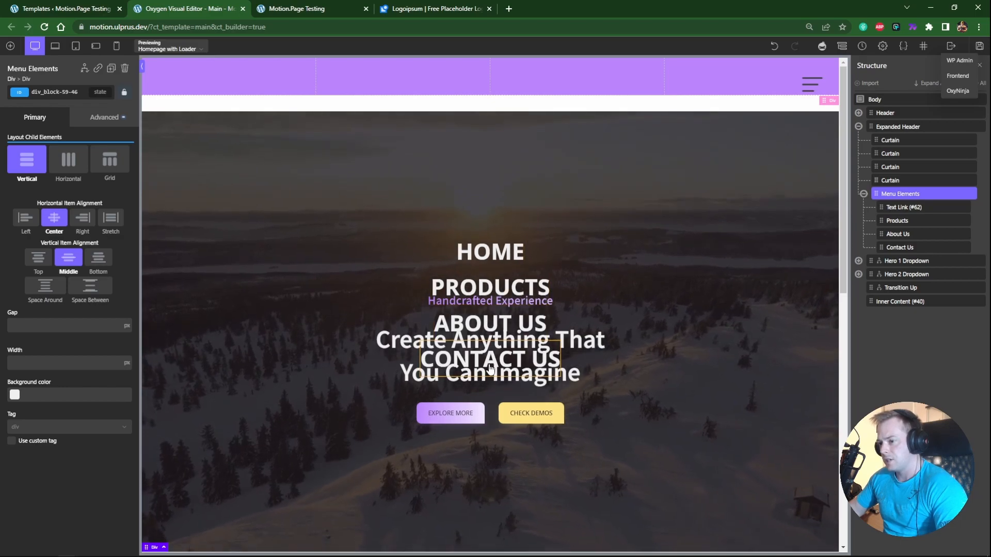
Step: Collapse Menu Elements and Expanded Header in the structure, and open the motion.page builder from the WordPress admin
{"action": "left_click", "coordinate": [863, 194]}
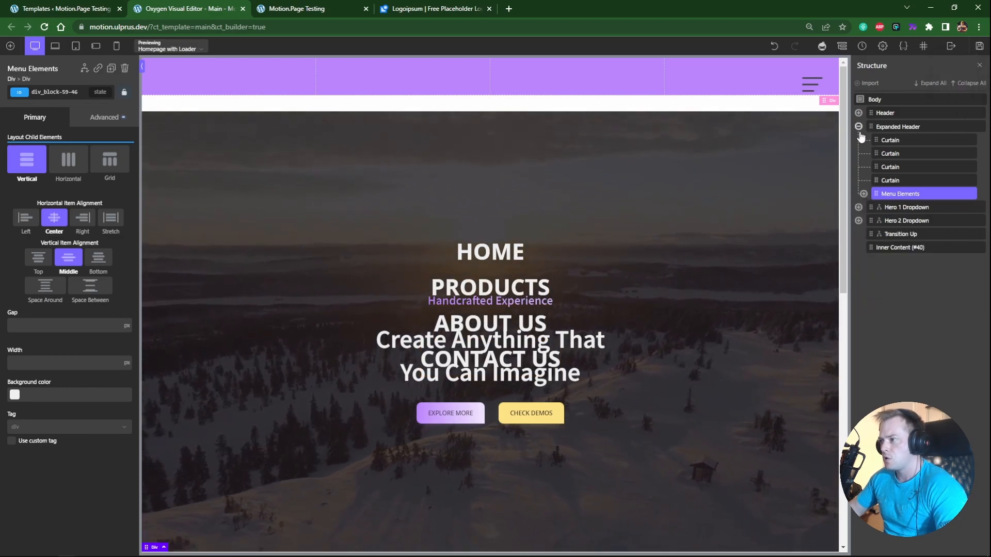
{"action": "left_click", "coordinate": [858, 126]}
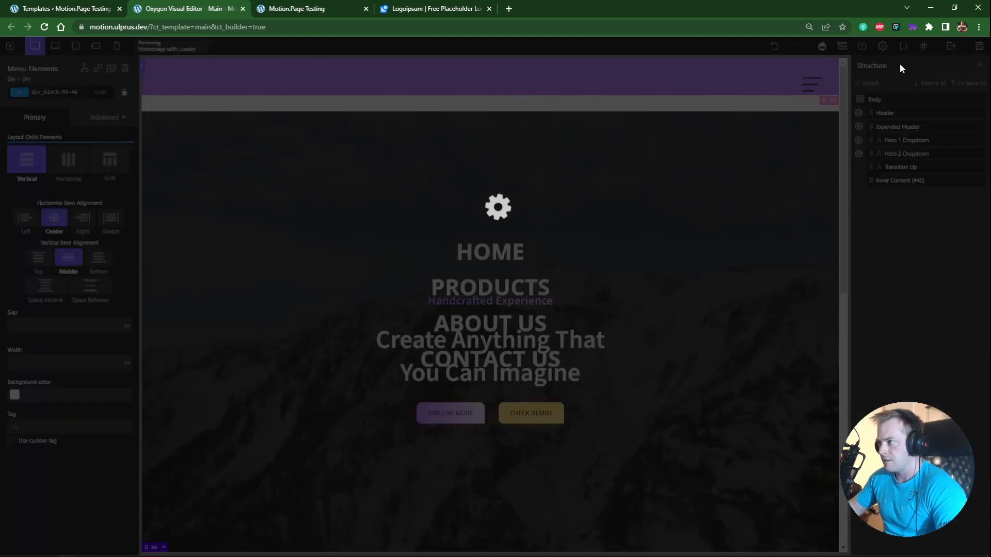
{"action": "left_click", "coordinate": [60, 6]}
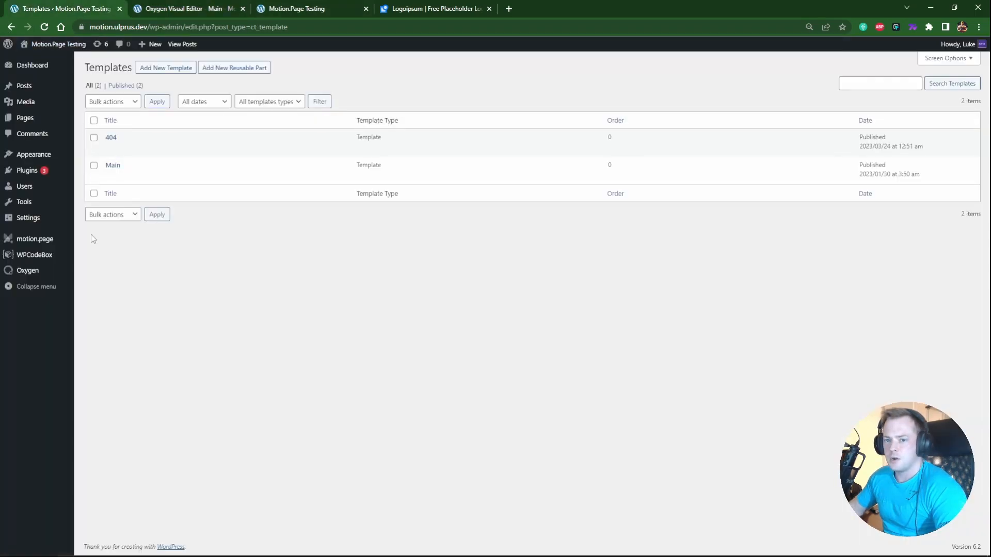
{"action": "left_click", "coordinate": [33, 240]}
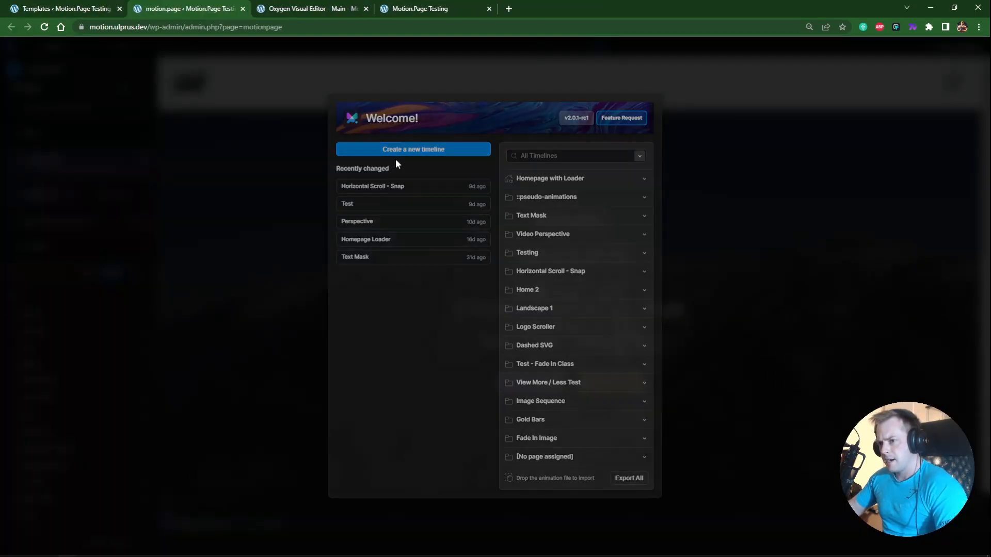
Step: Create a new timeline named Menu Trigger and enable it for all pages
{"action": "left_click", "coordinate": [395, 159]}
{"action": "left_click", "coordinate": [75, 70]}
{"action": "type", "text": "Menu"}
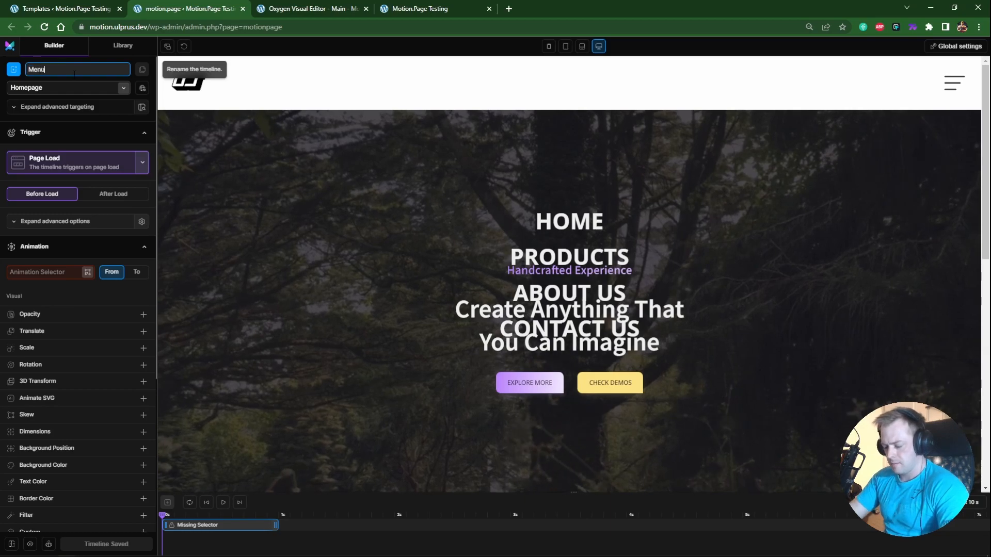
{"action": "type", "text": " Trigger"}
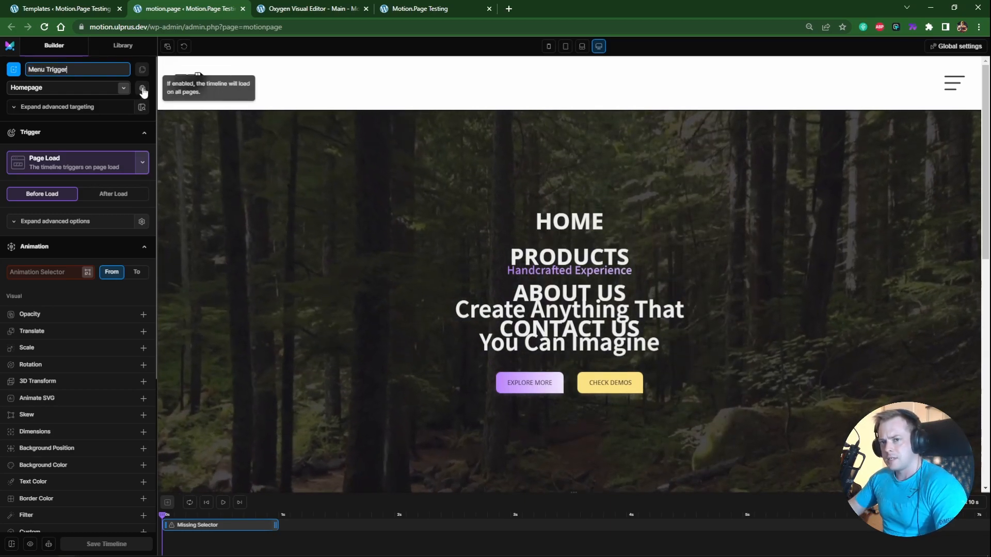
{"action": "left_click", "coordinate": [143, 89]}
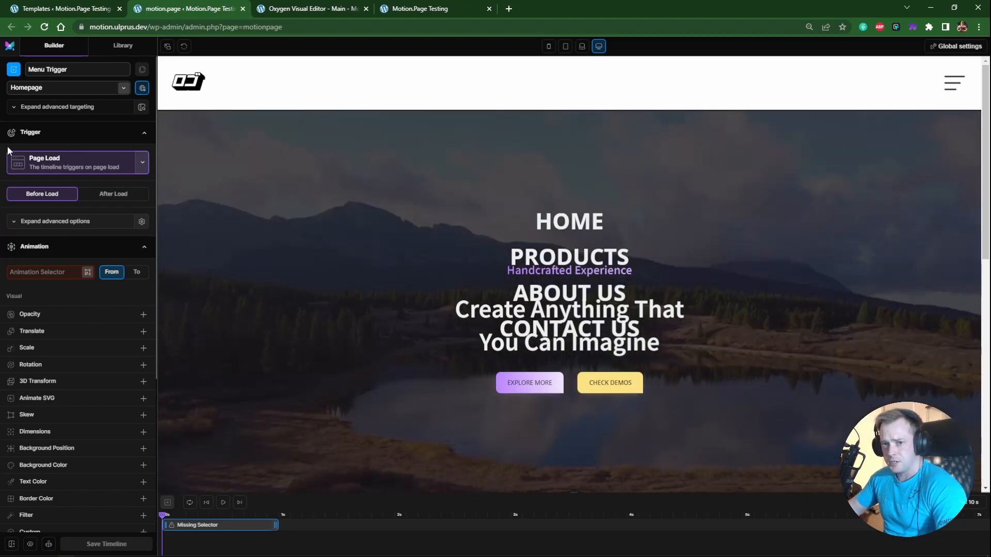
Step: Make the timeline trigger on Click with .menu-trigger as the first-click selector
{"action": "left_click", "coordinate": [23, 163]}
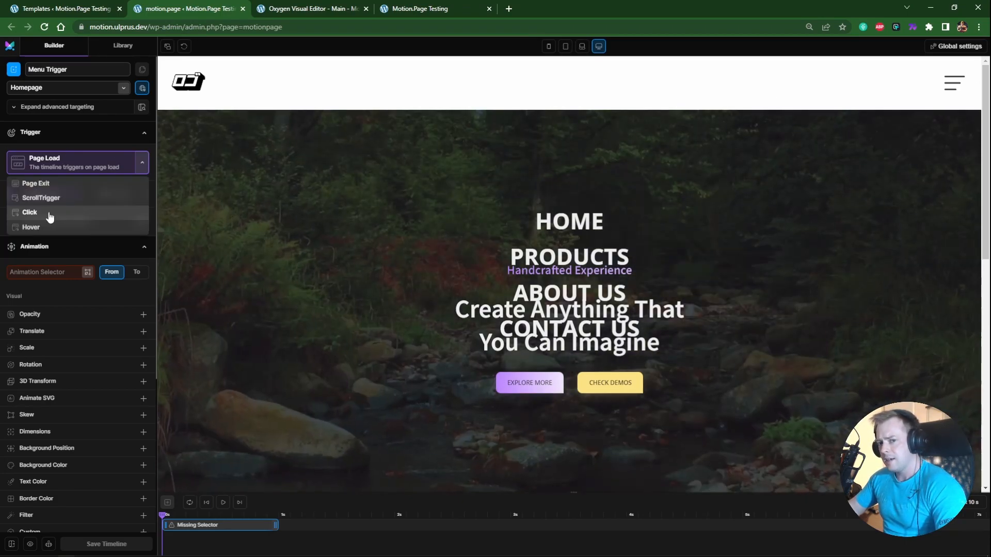
{"action": "left_click", "coordinate": [50, 216]}
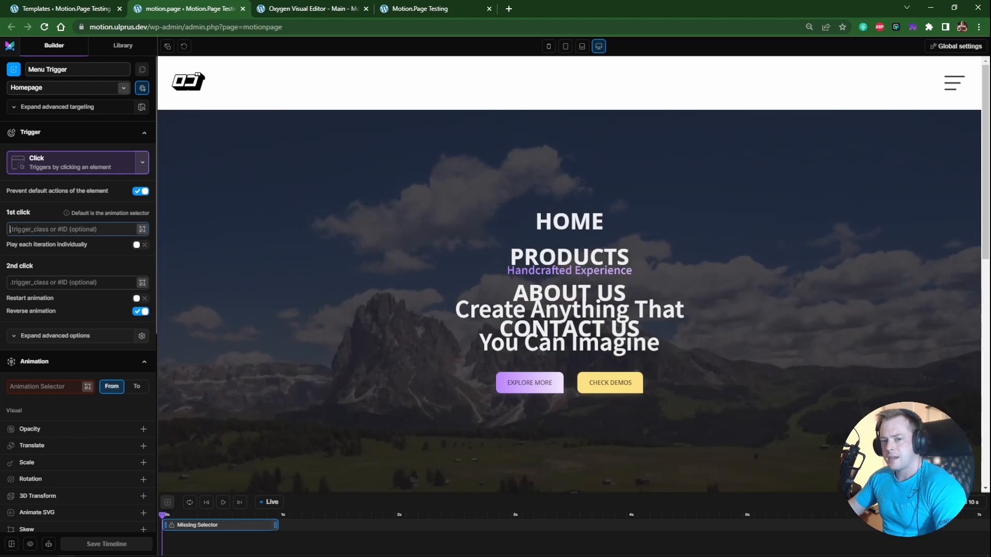
{"action": "left_click", "coordinate": [143, 229]}
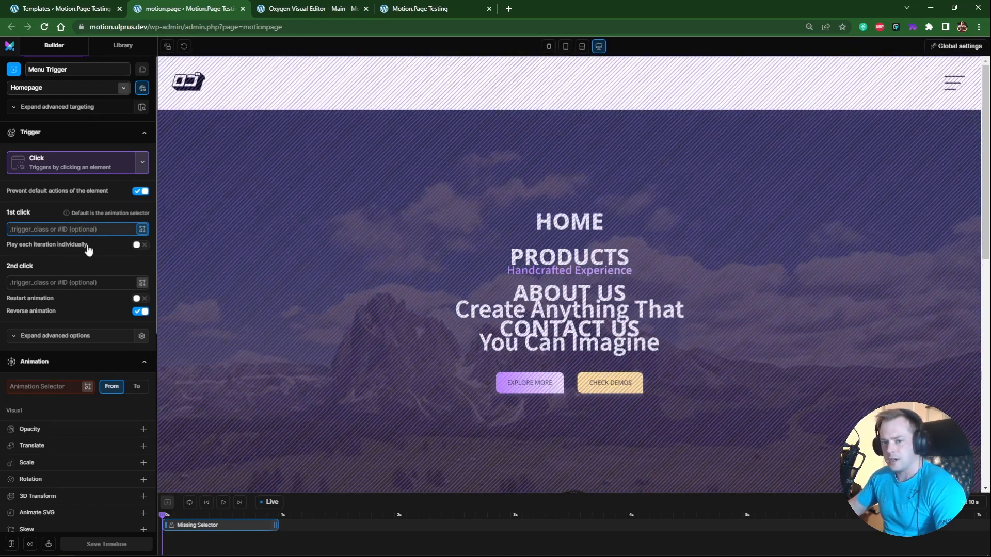
{"action": "type", "text": ".menu-trigger"}
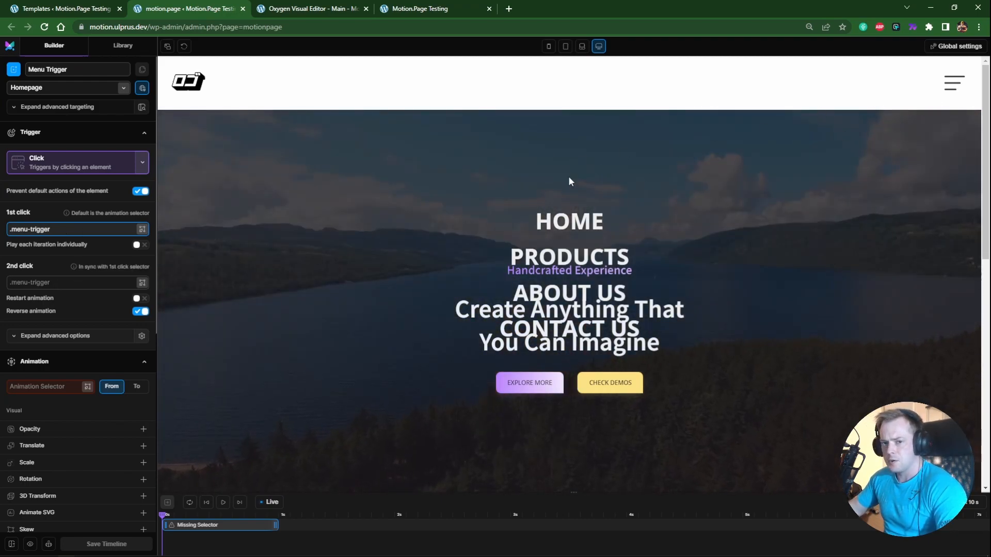
Step: Target #menu-open with the animation and animate its opacity to 0
{"action": "scroll", "coordinate": [69, 349], "scroll_direction": "down", "scroll_amount": 3}
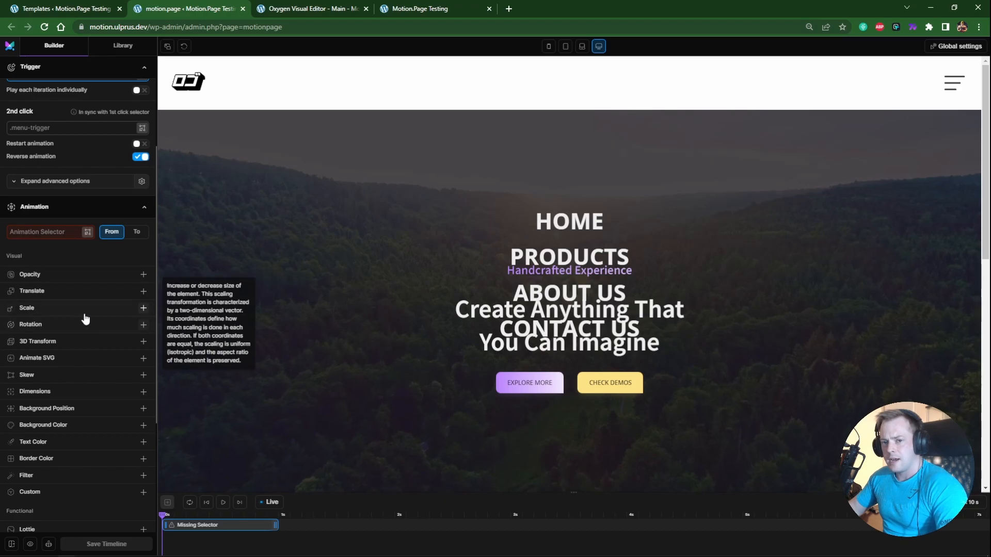
{"action": "scroll", "coordinate": [86, 320], "scroll_direction": "down", "scroll_amount": 1}
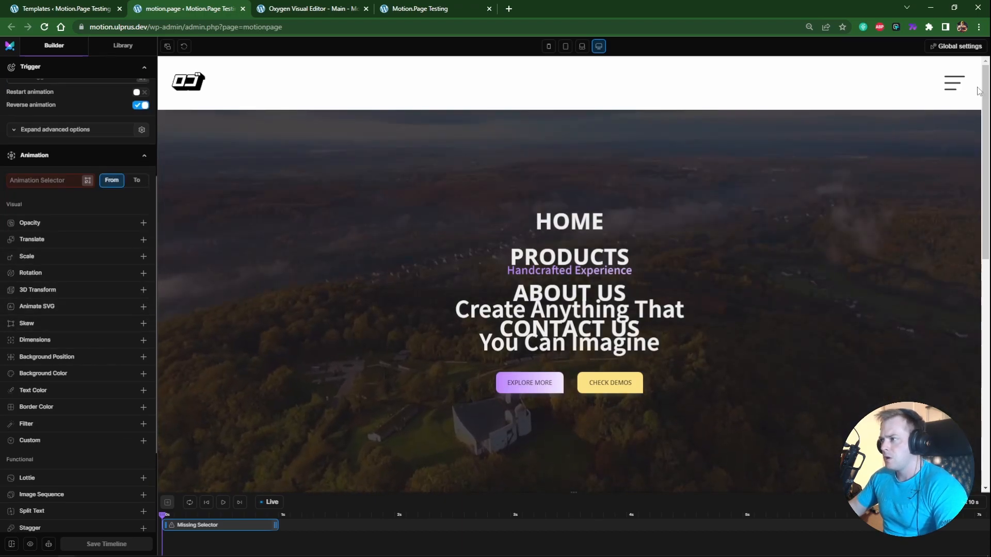
{"action": "left_click", "coordinate": [39, 180]}
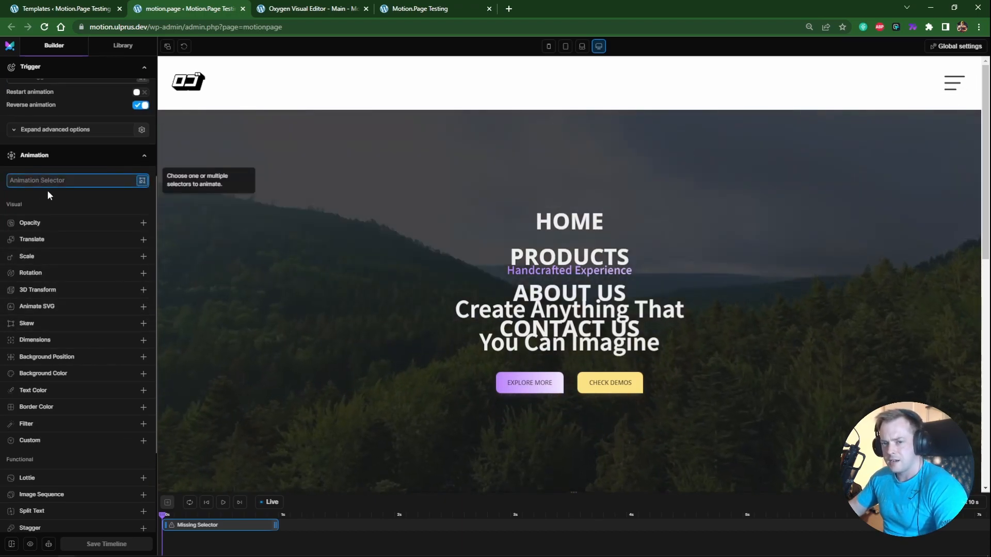
{"action": "type", "text": "#menu-open"}
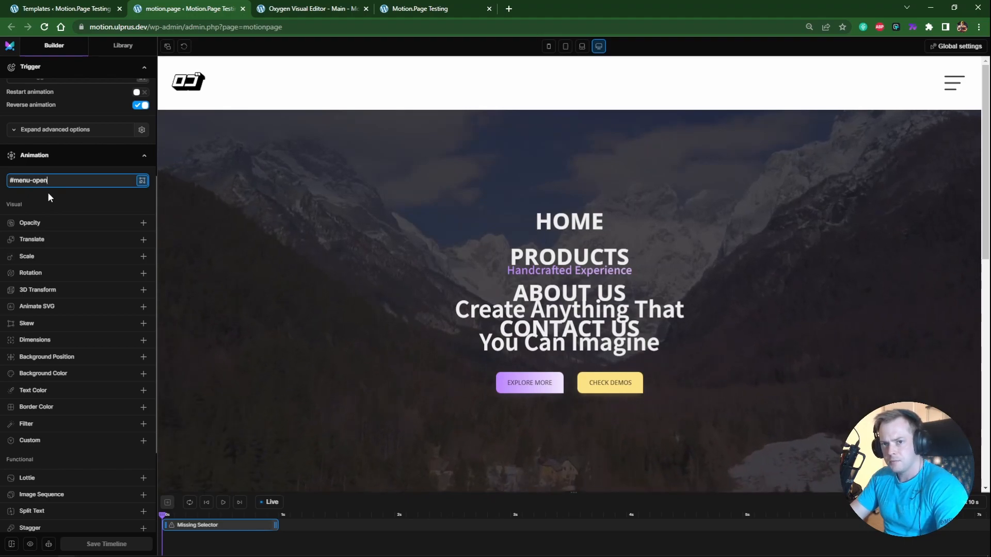
{"action": "key", "text": "Return"}
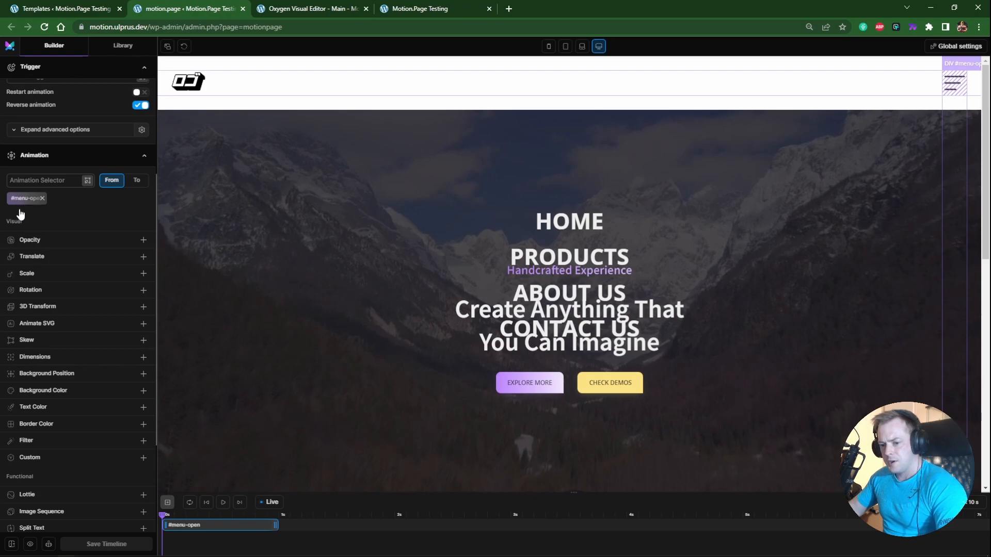
{"action": "left_click", "coordinate": [137, 181]}
{"action": "left_click", "coordinate": [44, 240]}
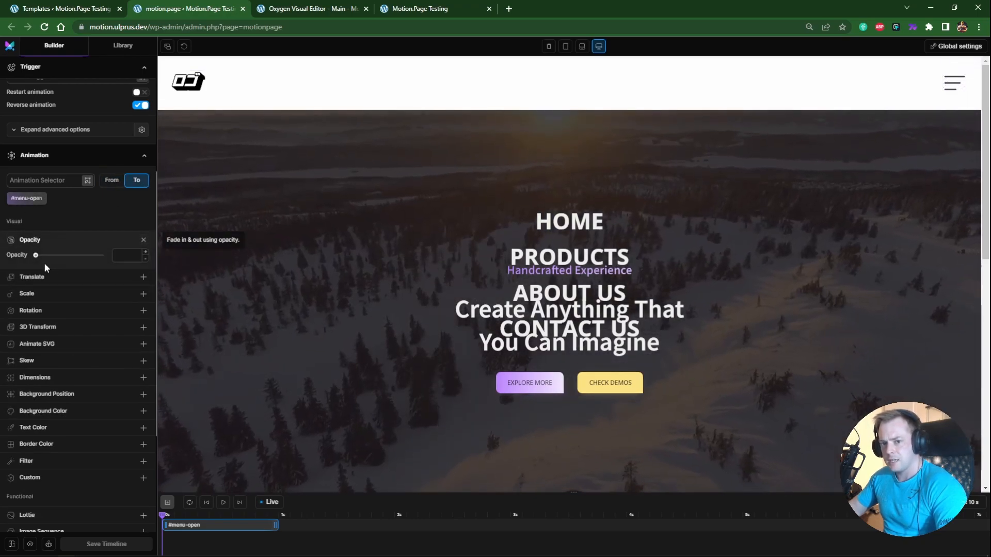
{"action": "left_click", "coordinate": [124, 255]}
{"action": "type", "text": "0"}
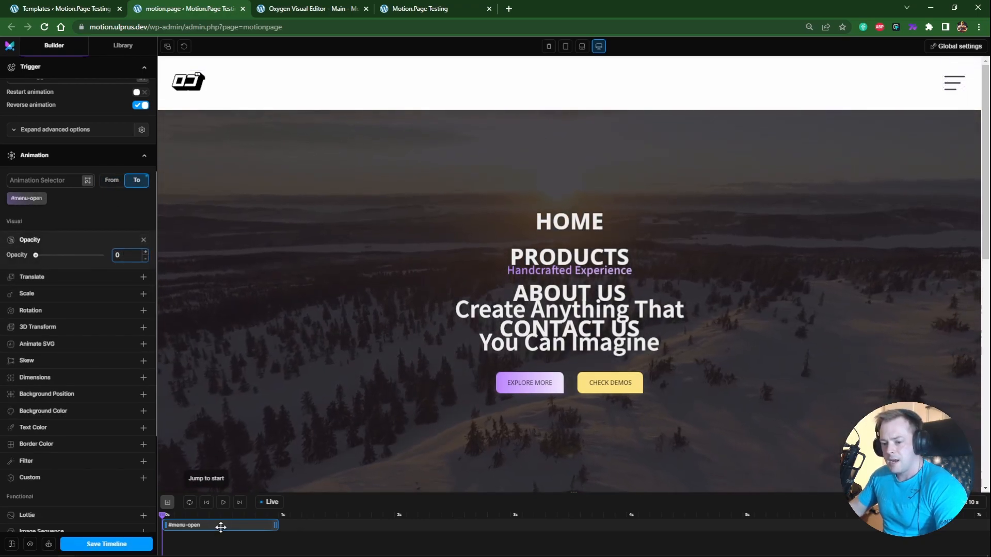
Step: Duplicate the #menu-open animation, retarget the copy to #menu-close, and set its opacity to 1
{"action": "right_click", "coordinate": [220, 526]}
{"action": "left_click", "coordinate": [243, 522]}
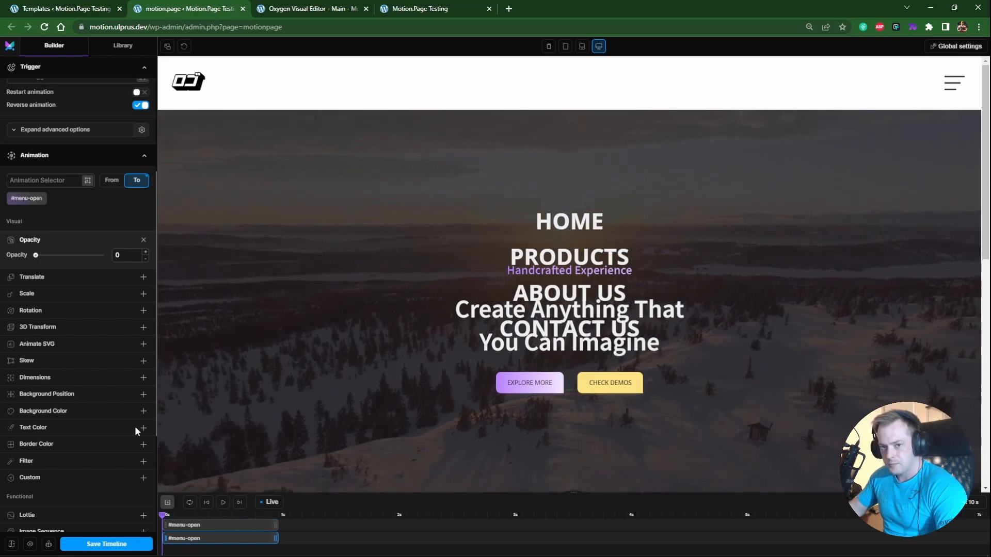
{"action": "left_click", "coordinate": [41, 198]}
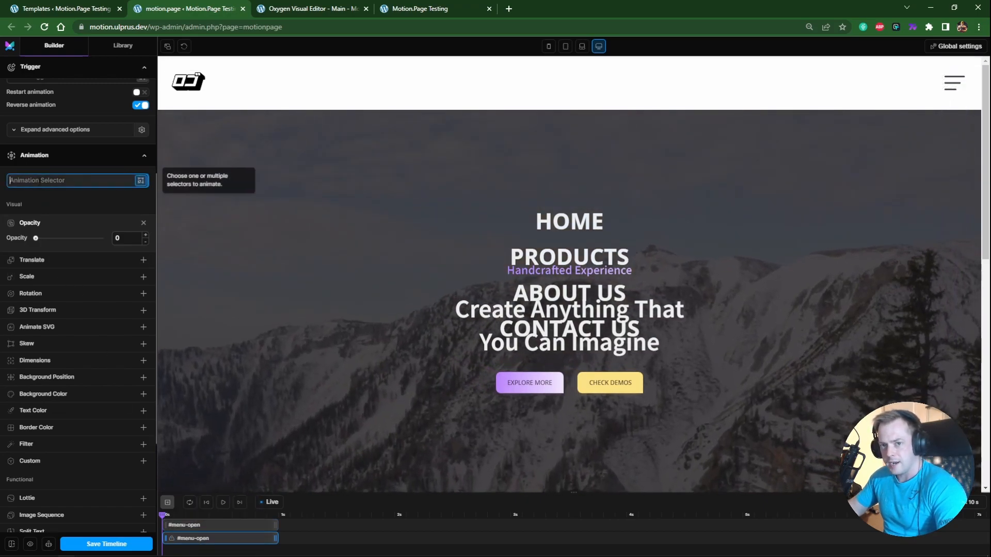
{"action": "type", "text": "#menu-close"}
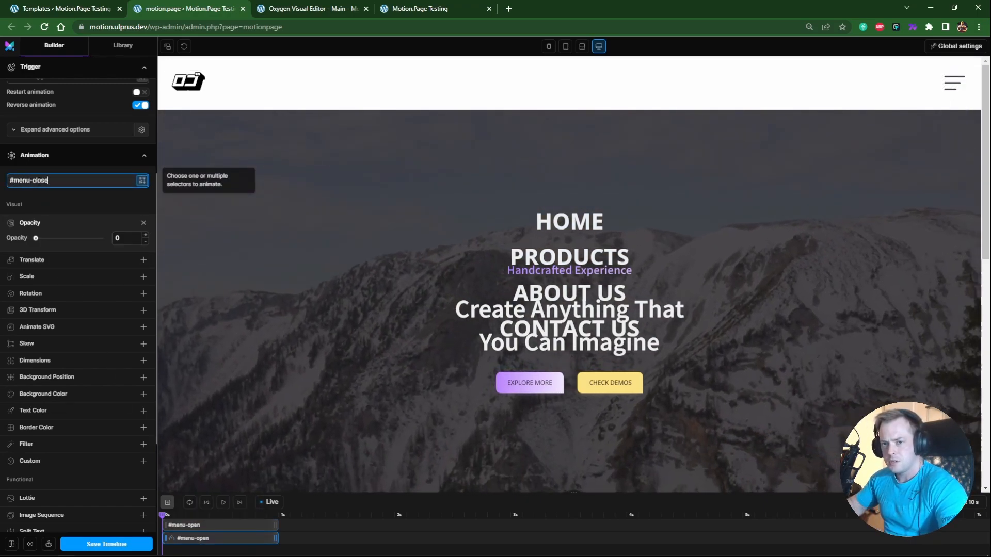
{"action": "scroll", "coordinate": [67, 243], "scroll_direction": "up", "scroll_amount": 2}
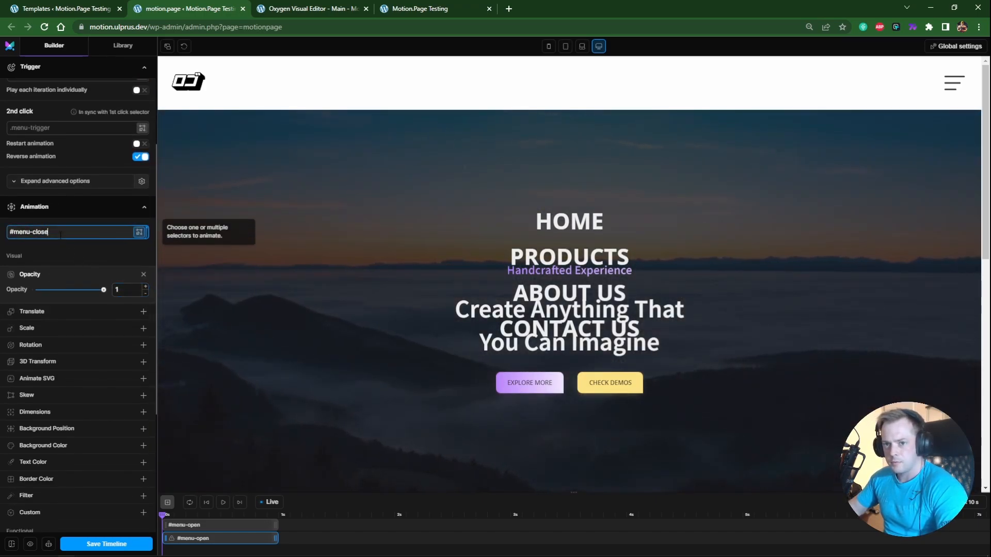
{"action": "key", "text": "Return"}
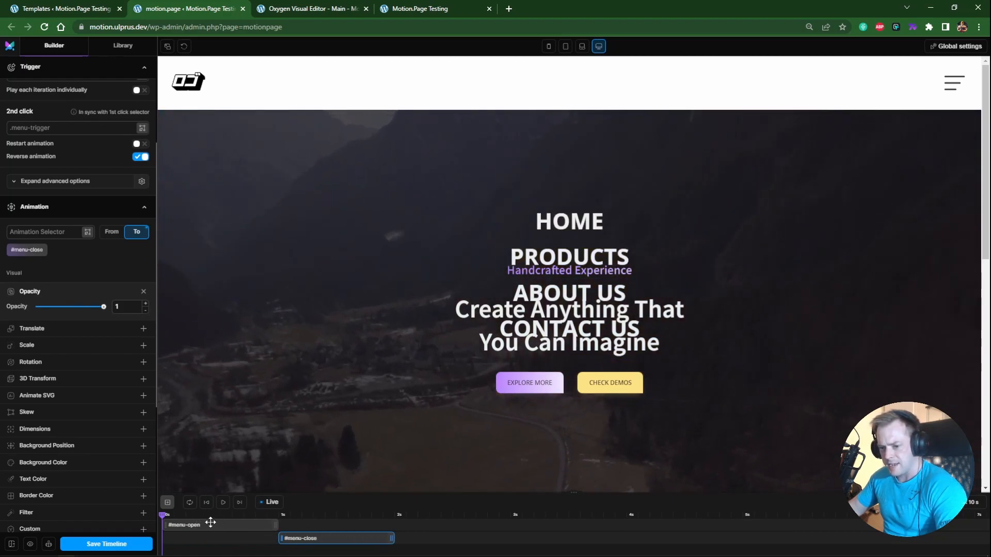
Step: Scrub through the timeline to preview the icon fade, and shift the #menu-close animation so it overlaps the end of #menu-open
{"action": "left_click", "coordinate": [290, 515]}
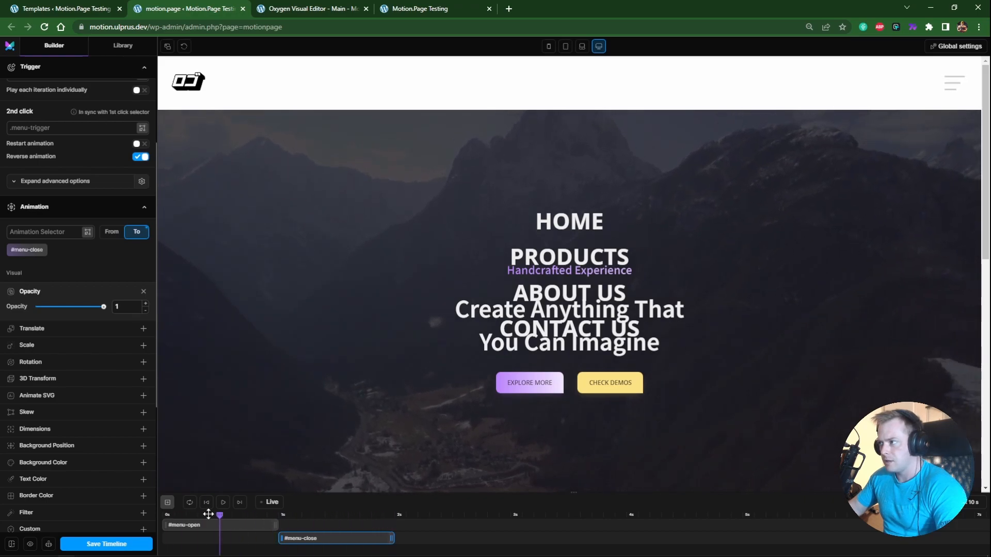
{"action": "left_click_drag", "start_coordinate": [343, 516], "coordinate": [251, 516]}
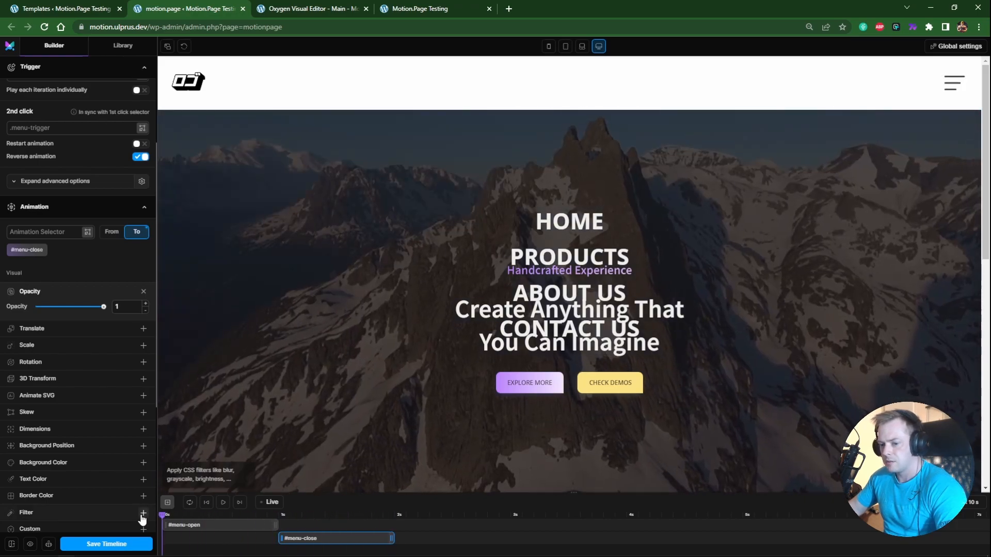
{"action": "left_click_drag", "start_coordinate": [309, 538], "coordinate": [161, 517]}
Step: Add an animation node and target it at .menu-curtain after checking the class on the first Curtain div in the Oxygen editor
{"action": "left_click", "coordinate": [167, 502]}
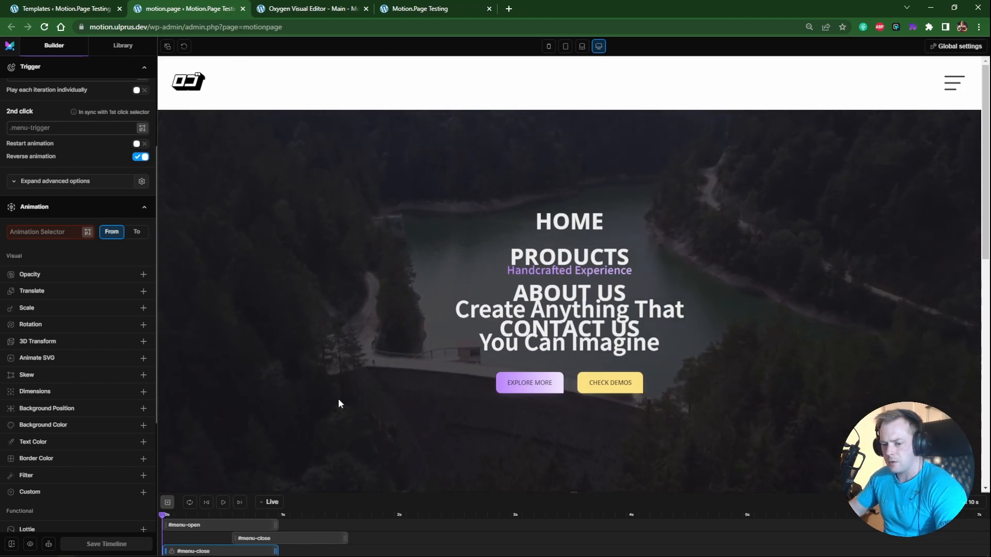
{"action": "key", "text": "ctrl+Tab"}
{"action": "left_click", "coordinate": [858, 127]}
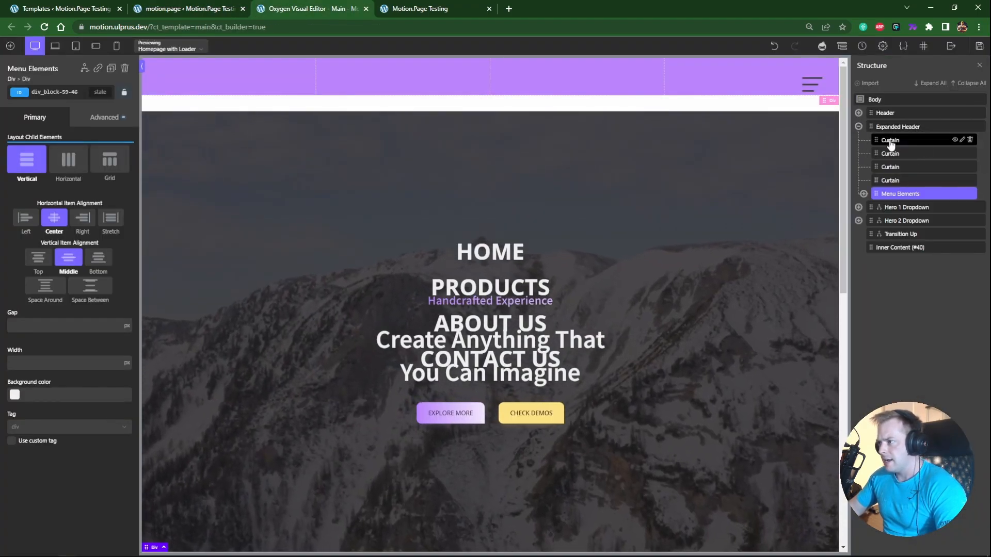
{"action": "left_click", "coordinate": [898, 140]}
{"action": "key", "text": "ctrl+shift+Tab"}
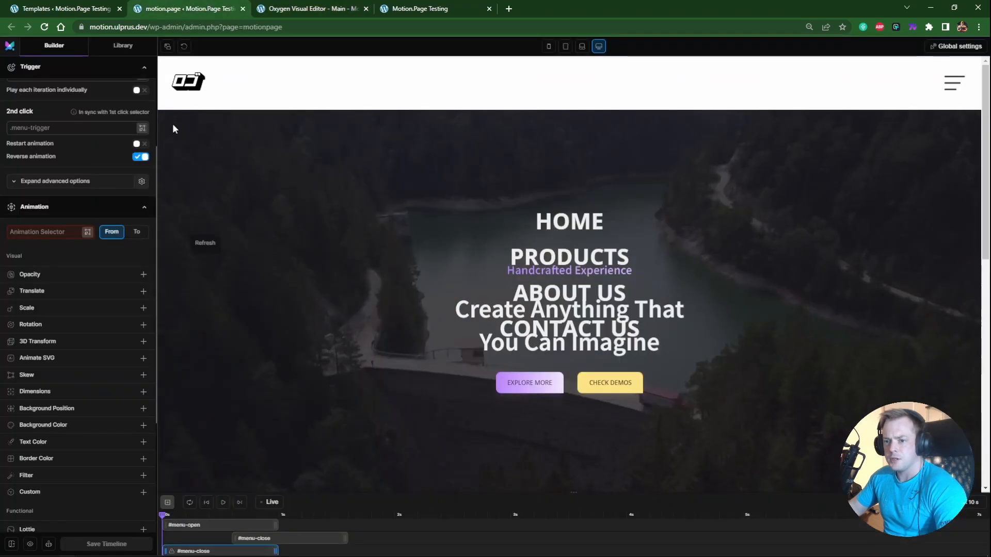
{"action": "left_click", "coordinate": [31, 232]}
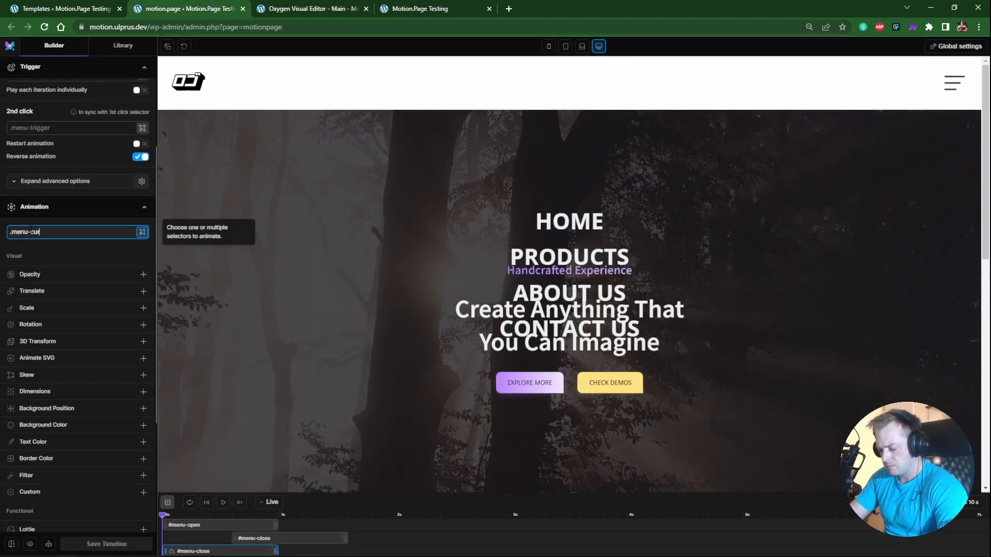
{"action": "type", "text": ".menu-curtain"}
{"action": "key", "text": "Return"}
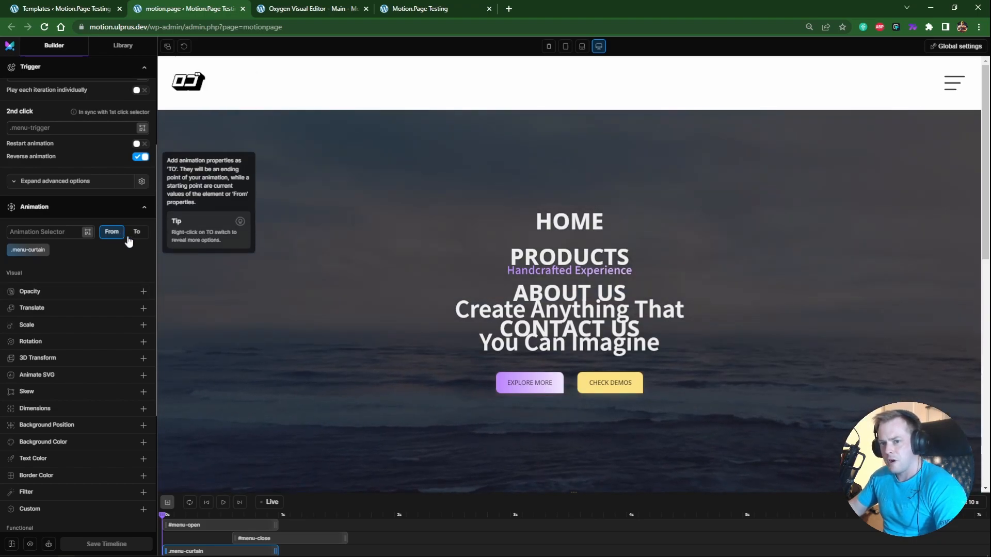
Step: Animate the curtains' height to 100vh with a To dimension and scrub the timeline to preview it
{"action": "left_click", "coordinate": [132, 236]}
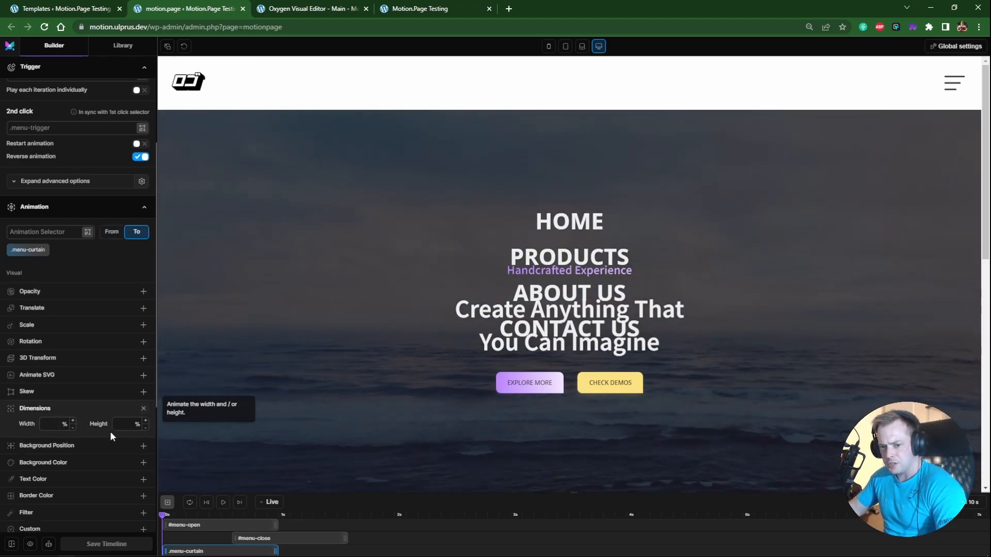
{"action": "type", "text": "100vh"}
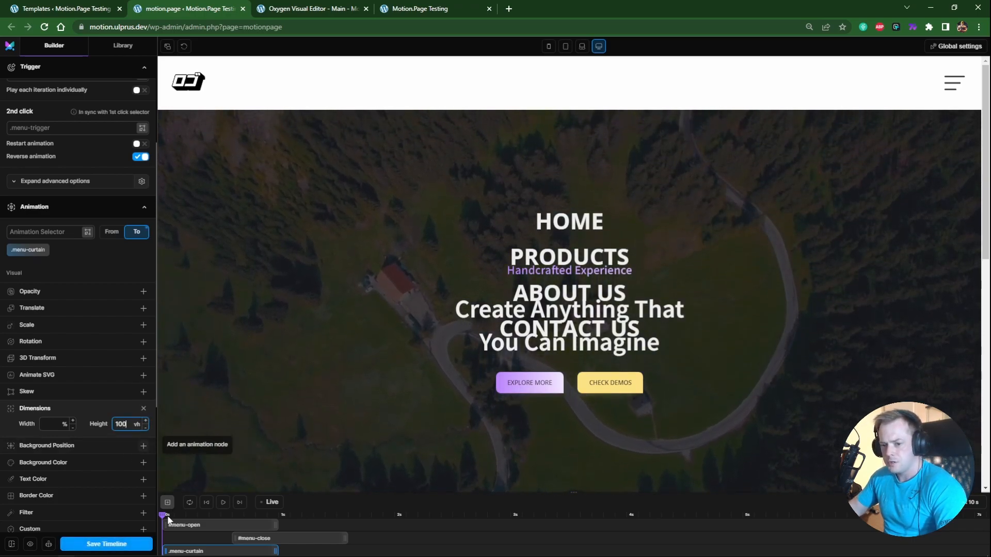
{"action": "left_click", "coordinate": [214, 514]}
{"action": "mouse_move", "coordinate": [225, 513]}
{"action": "left_mouse_down"}
{"action": "mouse_move", "coordinate": [277, 515]}
{"action": "mouse_move", "coordinate": [168, 516]}
{"action": "mouse_move", "coordinate": [260, 520]}
{"action": "mouse_move", "coordinate": [223, 515]}
{"action": "left_mouse_up"}
Step: Add a 0.3 s stagger from start to the .menu-curtain animation and scrub through the timeline to preview it
{"action": "scroll", "coordinate": [103, 495], "scroll_direction": "down", "scroll_amount": 5}
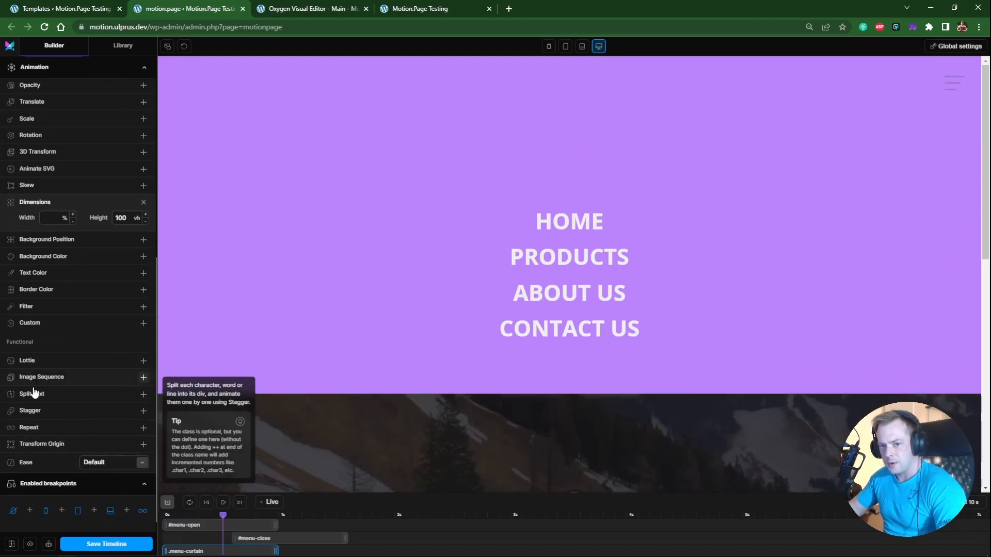
{"action": "left_click", "coordinate": [46, 411]}
{"action": "left_click", "coordinate": [28, 428]}
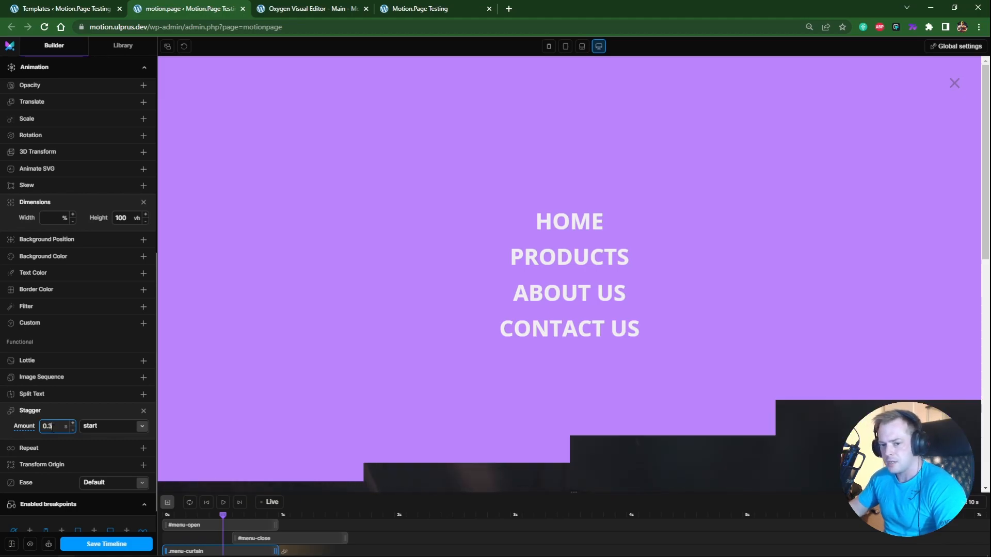
{"action": "left_click_drag", "start_coordinate": [223, 515], "coordinate": [307, 512]}
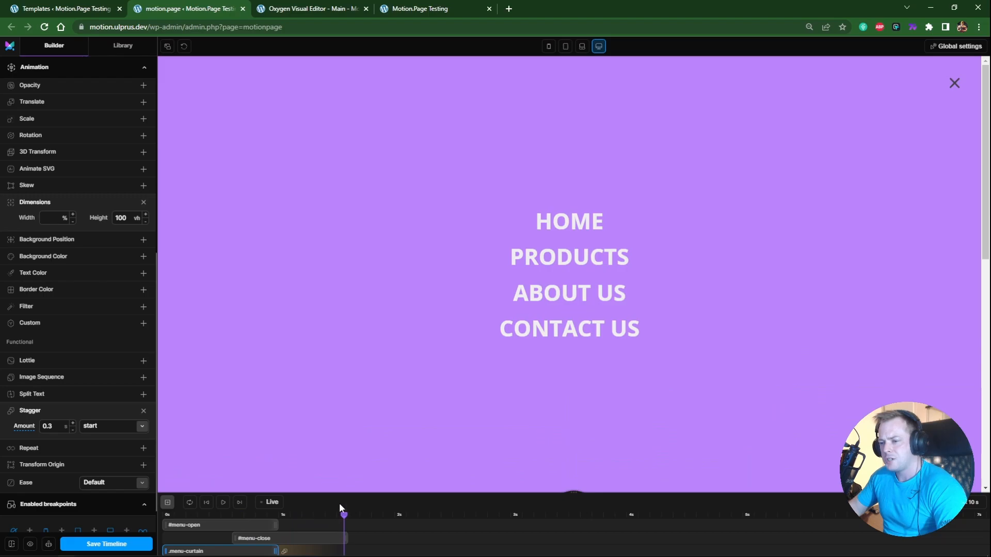
Step: Set the From background color of the .menu-curtain animation to #fff
{"action": "scroll", "coordinate": [126, 375], "scroll_direction": "up", "scroll_amount": 3}
{"action": "left_click", "coordinate": [112, 180]}
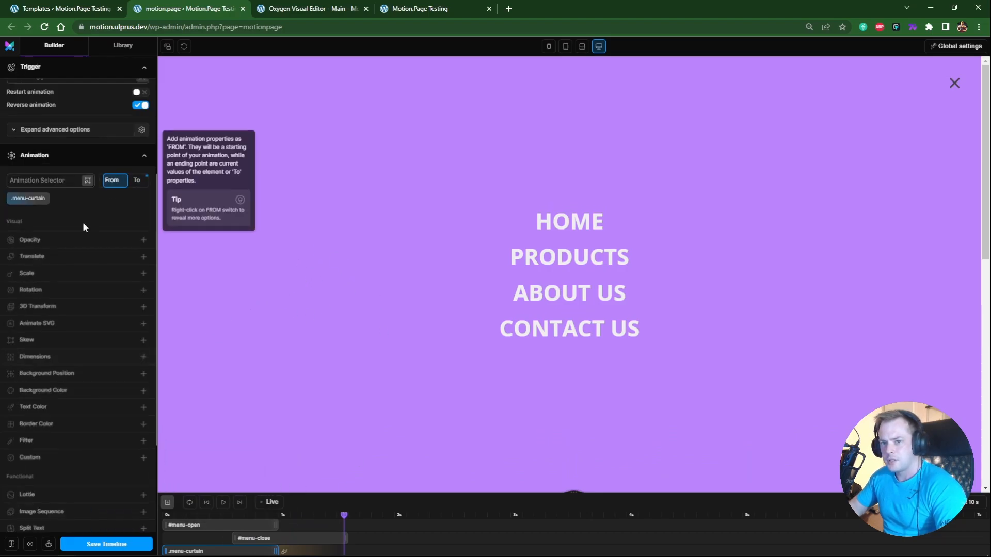
{"action": "left_click", "coordinate": [49, 390]}
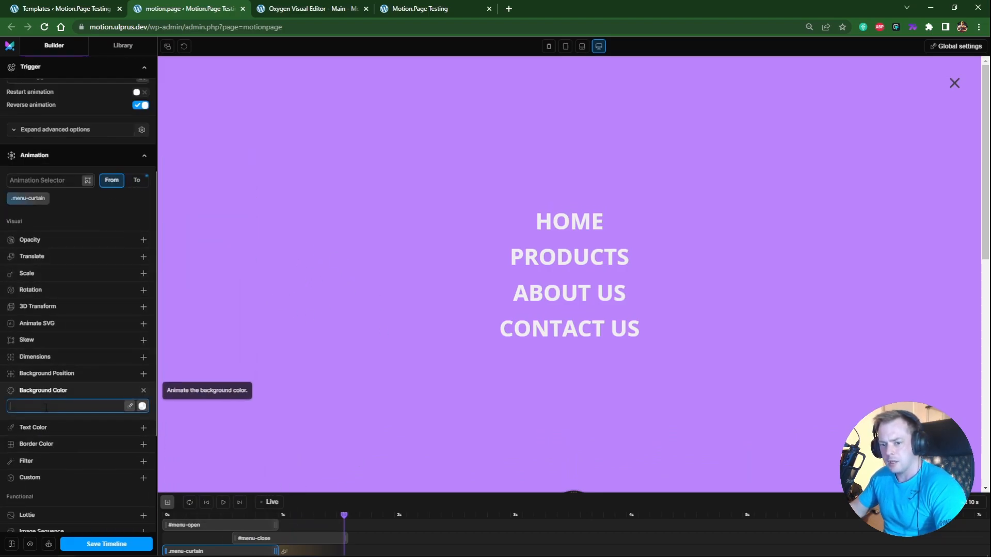
{"action": "type", "text": "#fff"}
Step: Sample the curtain violet in the Oxygen editor, set it as the motion.page To background color #bb85fc, save and preview the timeline
{"action": "left_click", "coordinate": [299, 8]}
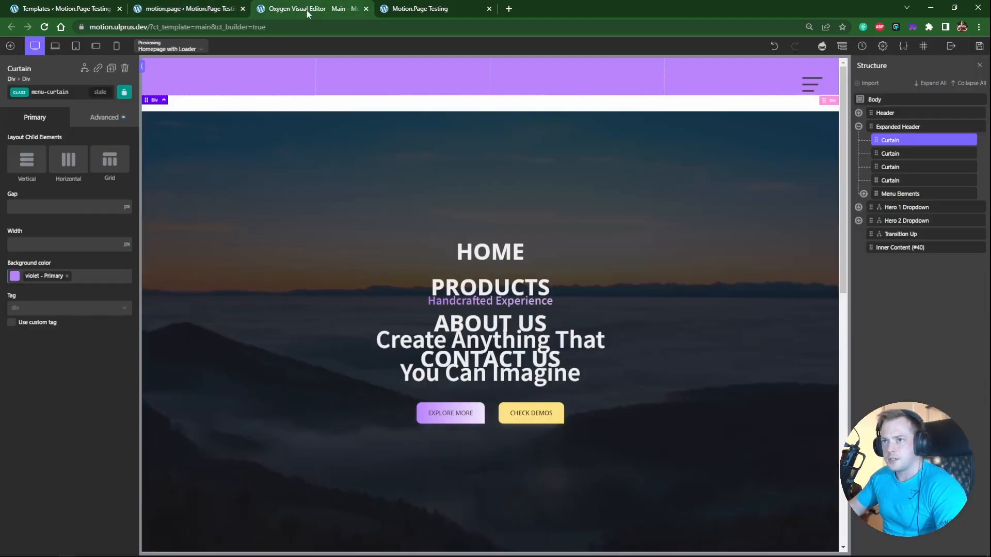
{"action": "right_click", "coordinate": [365, 76]}
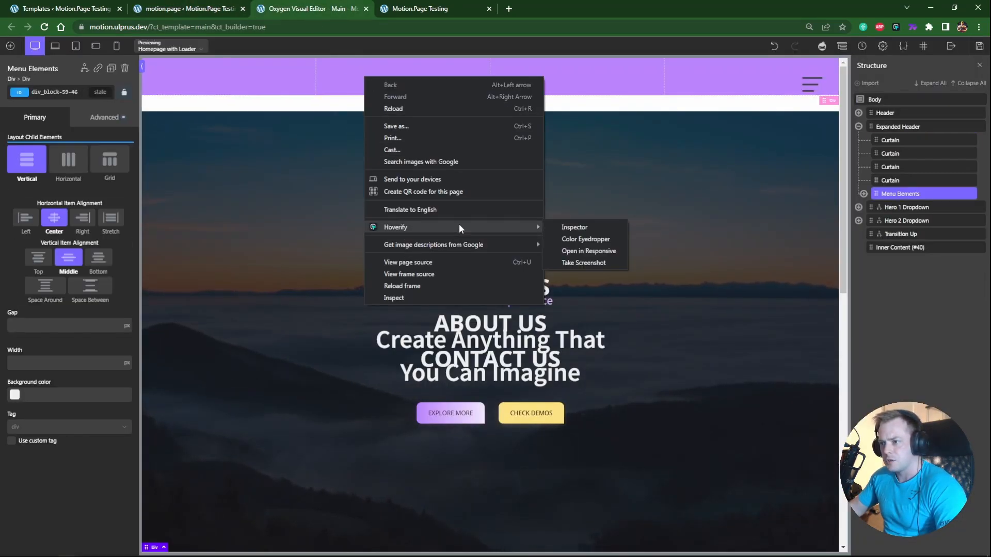
{"action": "left_click", "coordinate": [575, 238]}
{"action": "left_click", "coordinate": [453, 84]}
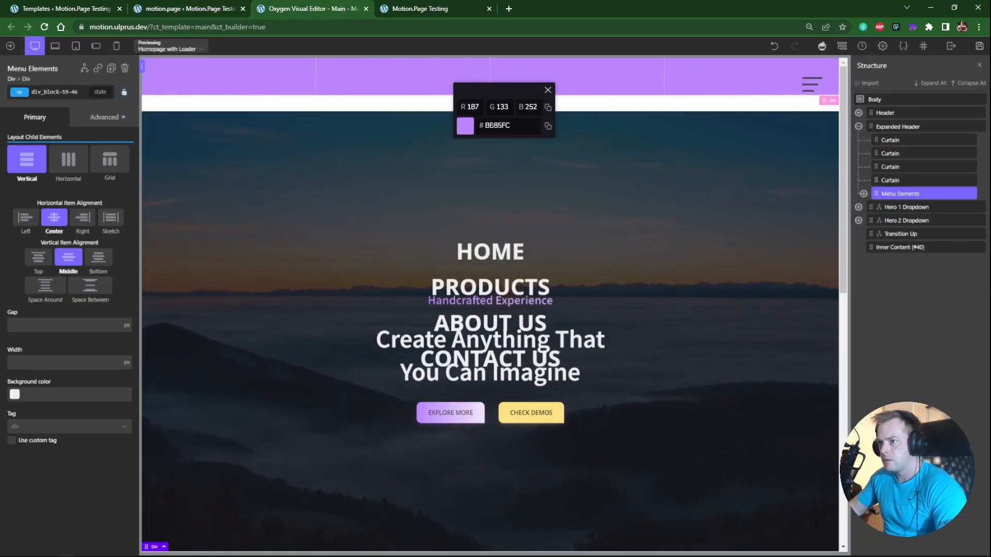
{"action": "left_click", "coordinate": [186, 8]}
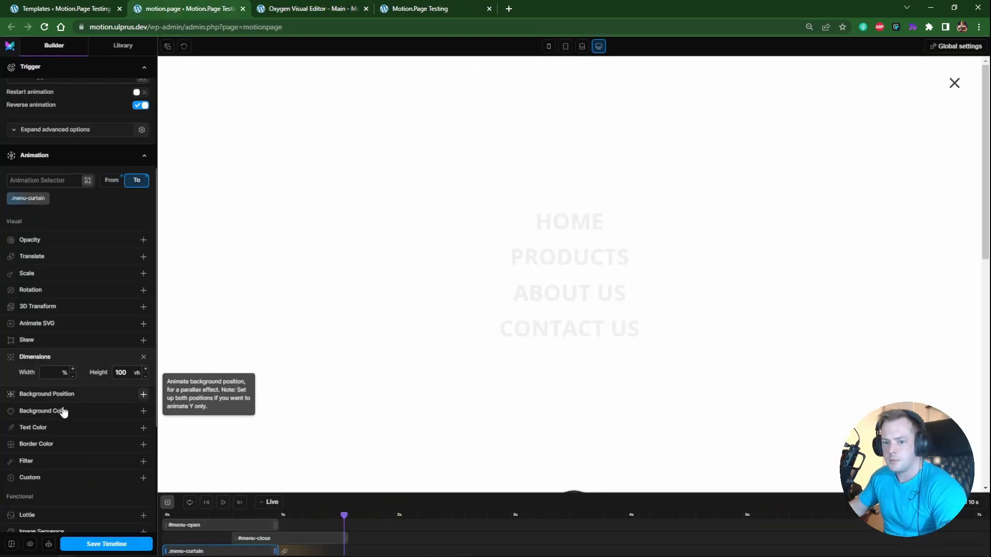
{"action": "key", "text": "Return"}
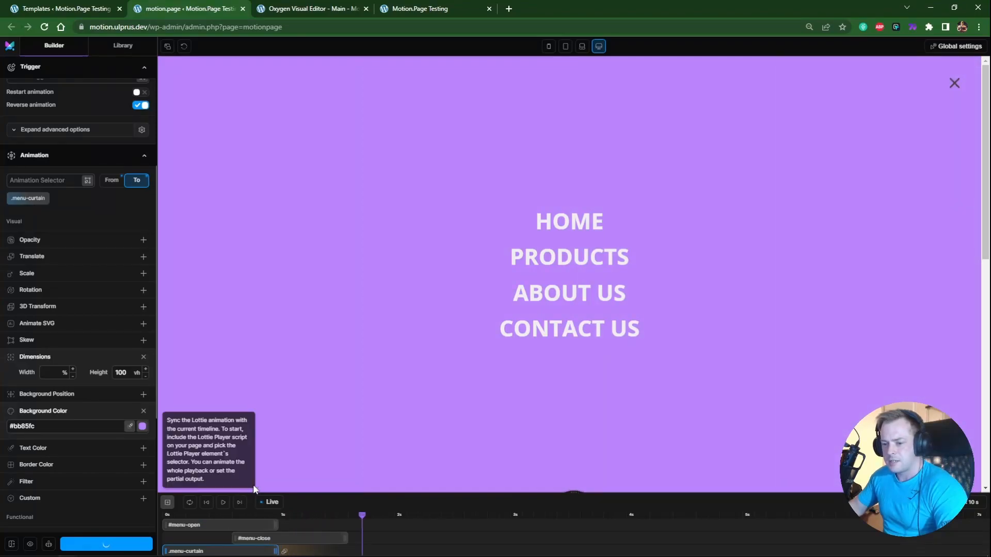
{"action": "key", "text": "ctrl+s"}
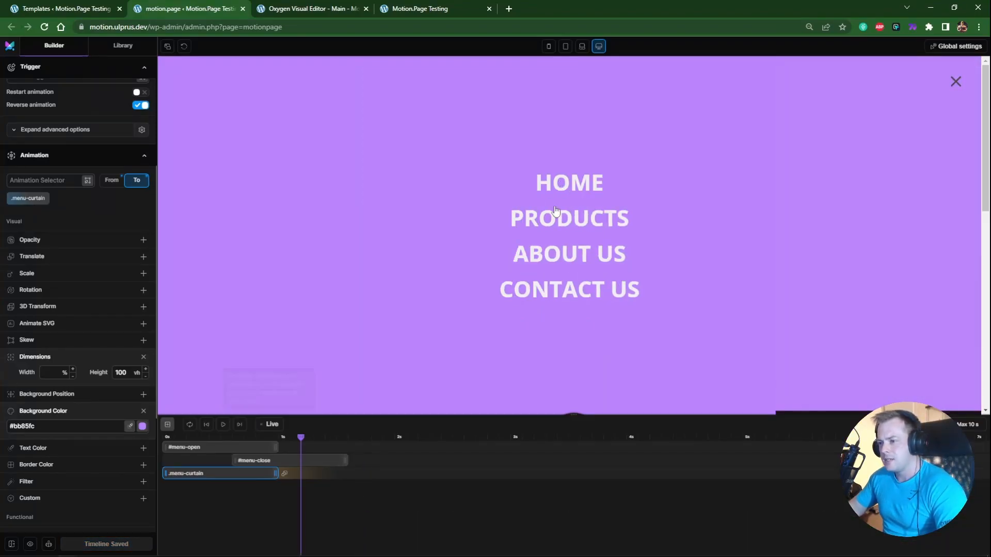
{"action": "mouse_move", "coordinate": [300, 439]}
{"action": "left_mouse_down"}
{"action": "mouse_move", "coordinate": [206, 437]}
{"action": "mouse_move", "coordinate": [317, 437]}
{"action": "left_mouse_up"}
Step: Switch to the Oxygen editor and set the ID of the Menu Elements div to menu-elements
{"action": "left_click", "coordinate": [294, 7]}
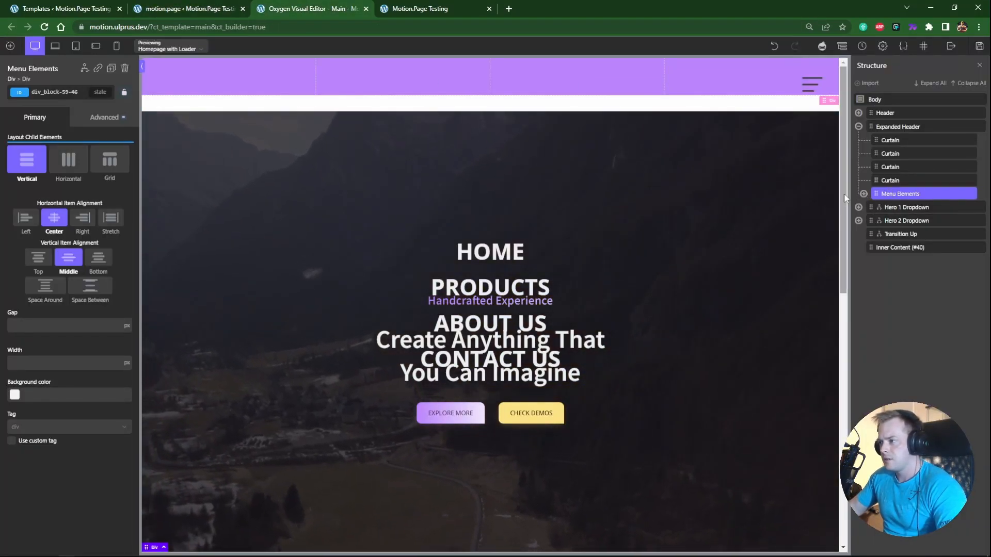
{"action": "left_click", "coordinate": [863, 194]}
{"action": "left_click", "coordinate": [903, 207]}
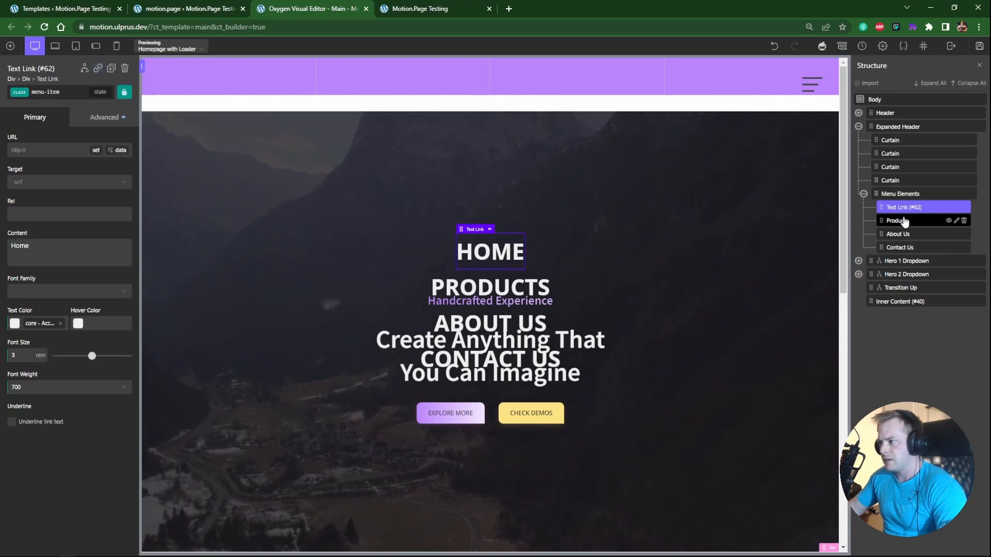
{"action": "left_click", "coordinate": [901, 194]}
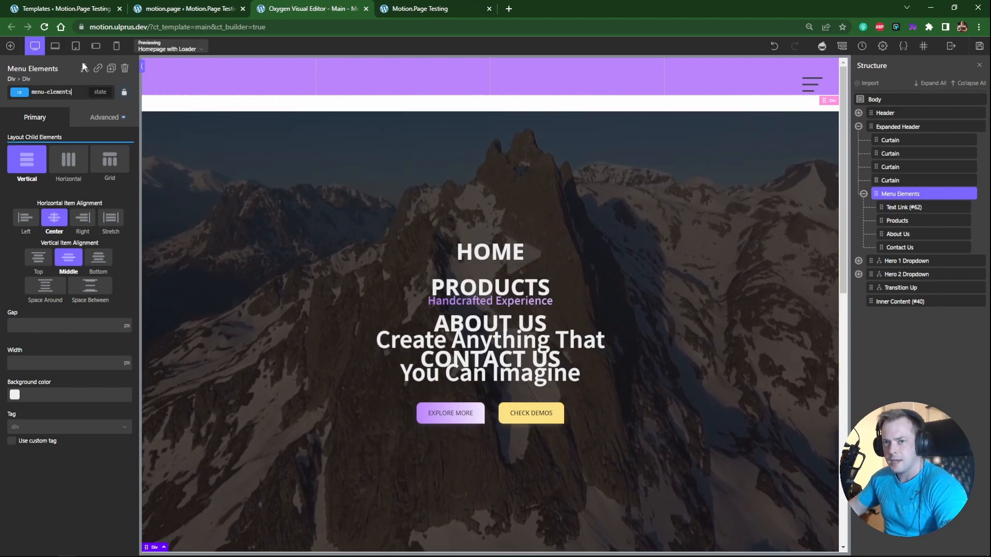
Step: Add a motion.page animation starting at 0 s, target it at #menu-elements > *, and set its From opacity to 0
{"action": "left_click", "coordinate": [182, 9]}
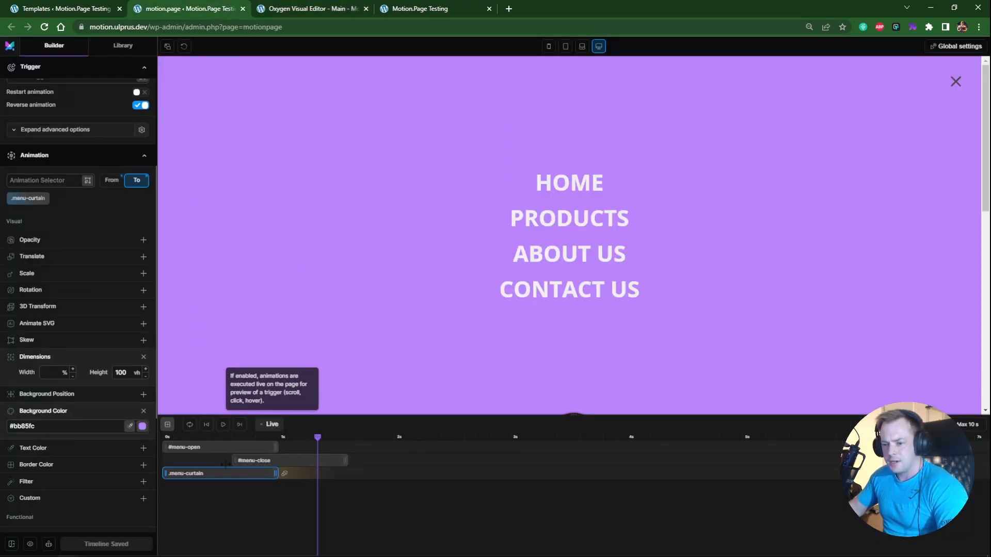
{"action": "left_click", "coordinate": [167, 425]}
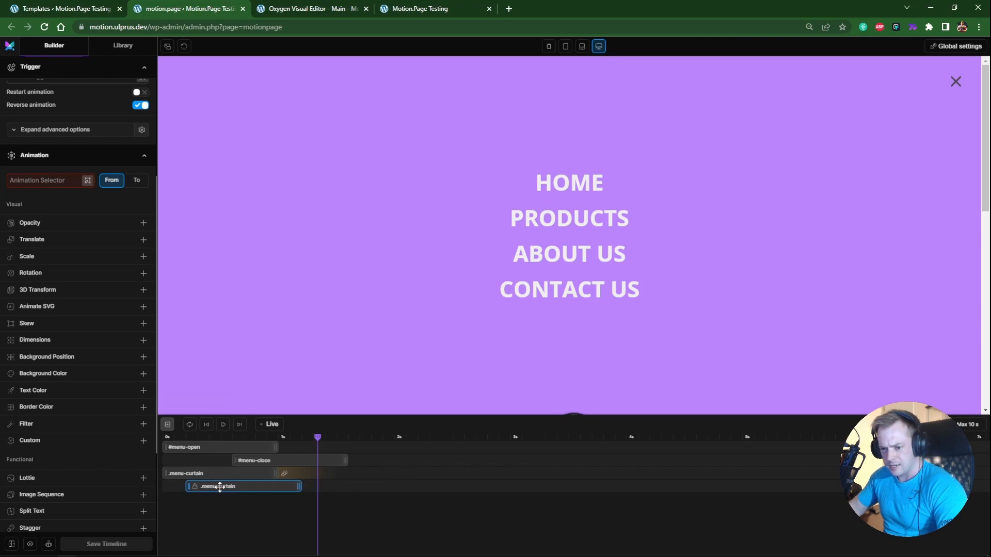
{"action": "left_click_drag", "start_coordinate": [222, 486], "coordinate": [198, 487]}
{"action": "left_click", "coordinate": [36, 181]}
{"action": "type", "text": "#menu-elements > *"}
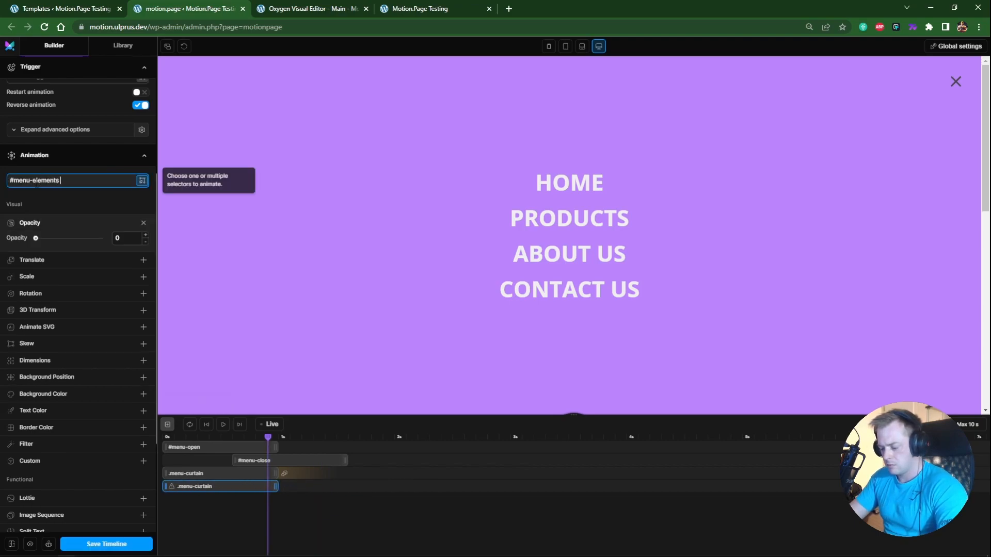
{"action": "key", "text": "Return"}
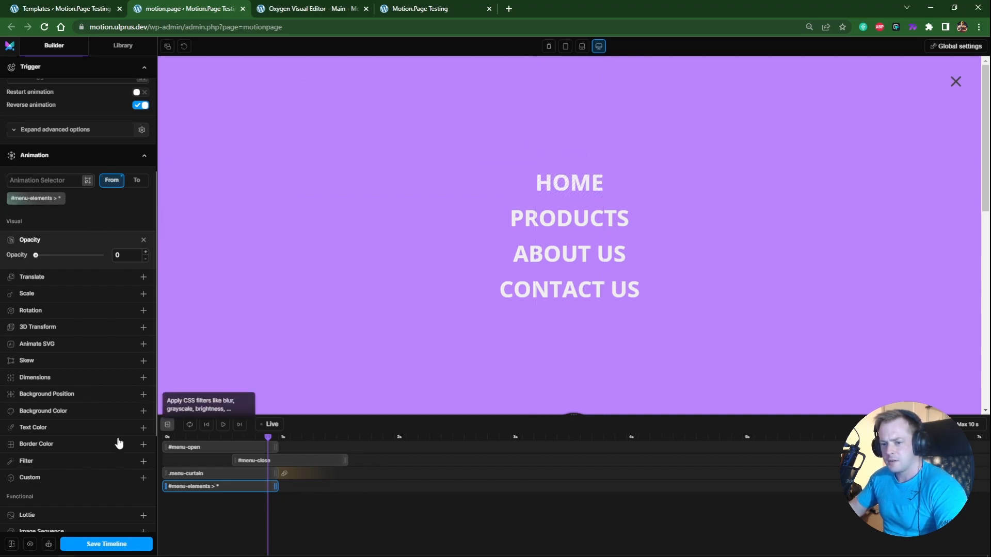
Step: Shift the #menu-elements > * animation to start in line with #menu-close, and save the timeline after scrubbing through it
{"action": "mouse_move", "coordinate": [266, 437]}
{"action": "left_mouse_down"}
{"action": "mouse_move", "coordinate": [162, 438]}
{"action": "mouse_move", "coordinate": [264, 438]}
{"action": "left_mouse_up"}
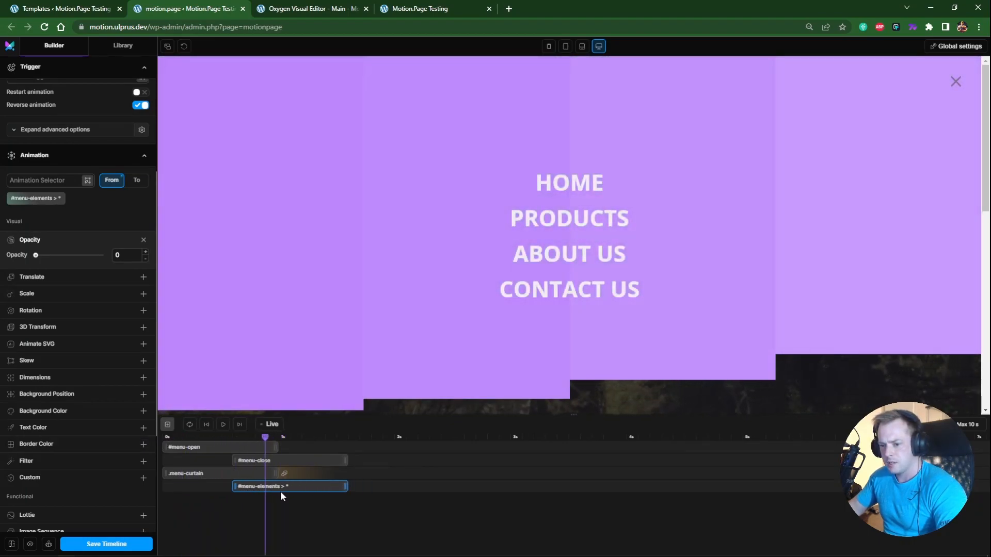
{"action": "left_click_drag", "start_coordinate": [265, 438], "coordinate": [157, 440]}
{"action": "left_click", "coordinate": [111, 543]}
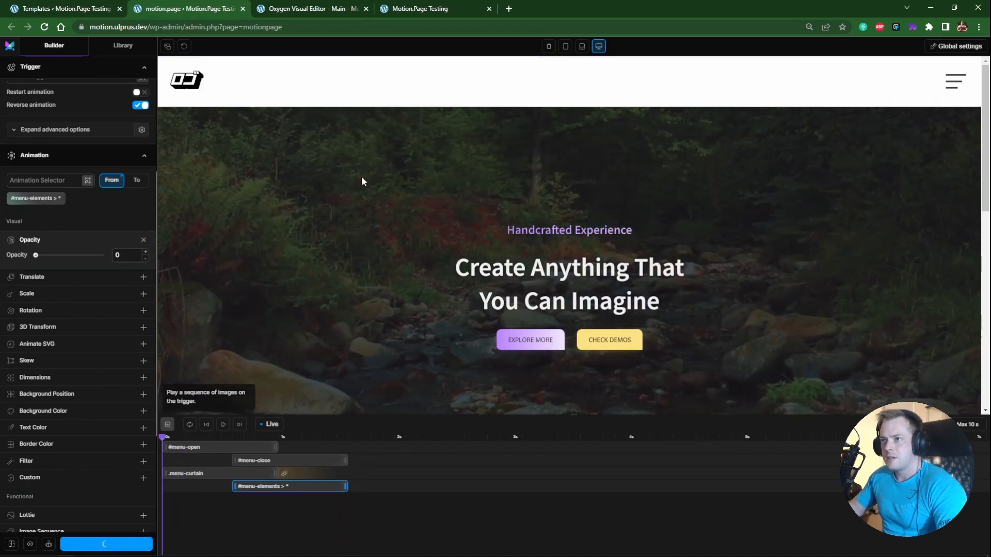
Step: Load the live site page and open its menu to test the saved animation
{"action": "left_click", "coordinate": [315, 9]}
{"action": "left_click", "coordinate": [410, 11]}
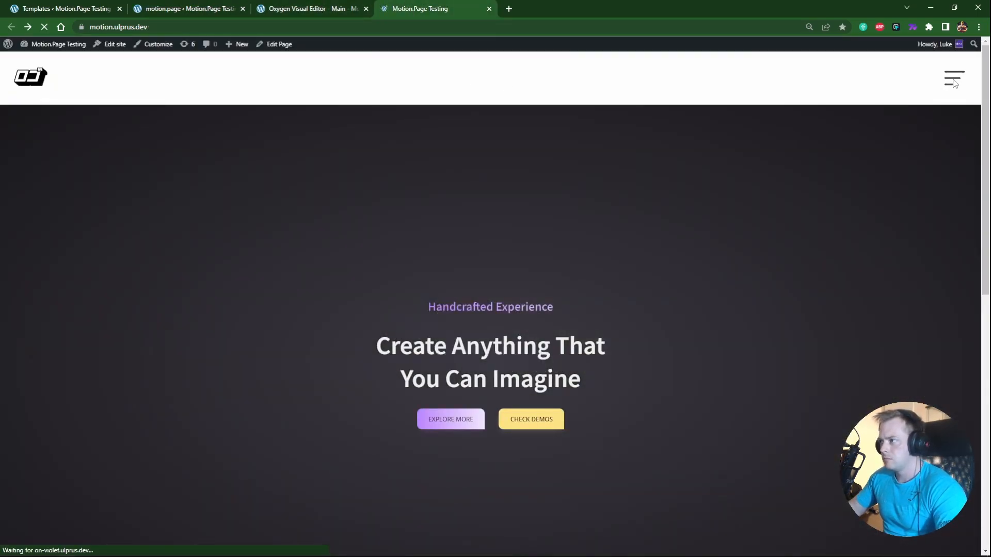
{"action": "left_click", "coordinate": [953, 82]}
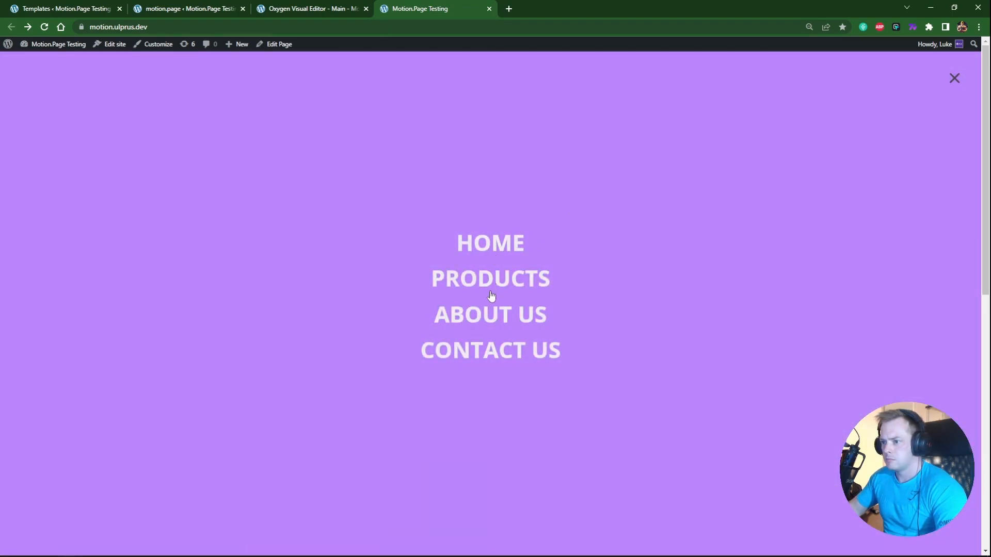
Step: Return to motion.page and set the From translate Y of the #menu-elements > * animation to -100 px
{"action": "key", "text": "ctrl+2"}
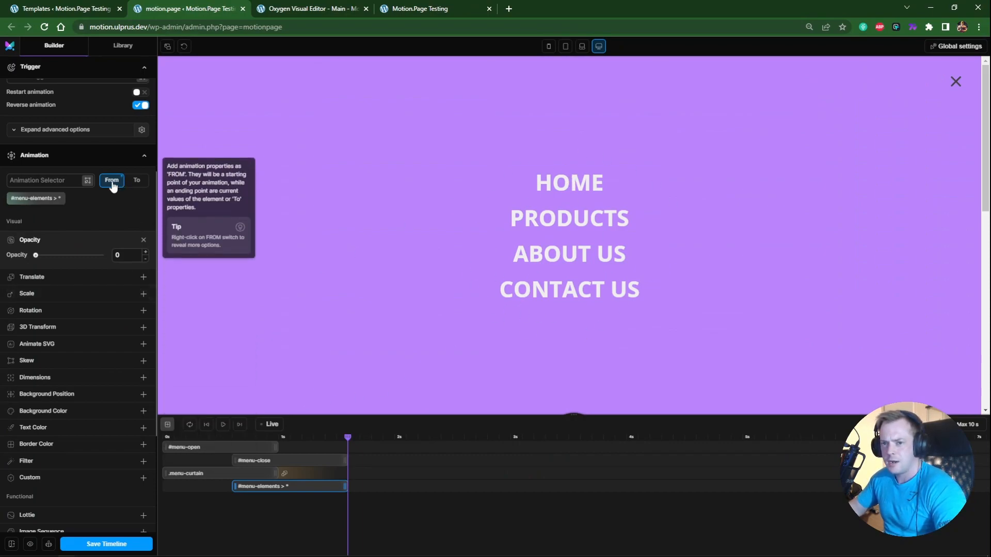
{"action": "left_click", "coordinate": [62, 282]}
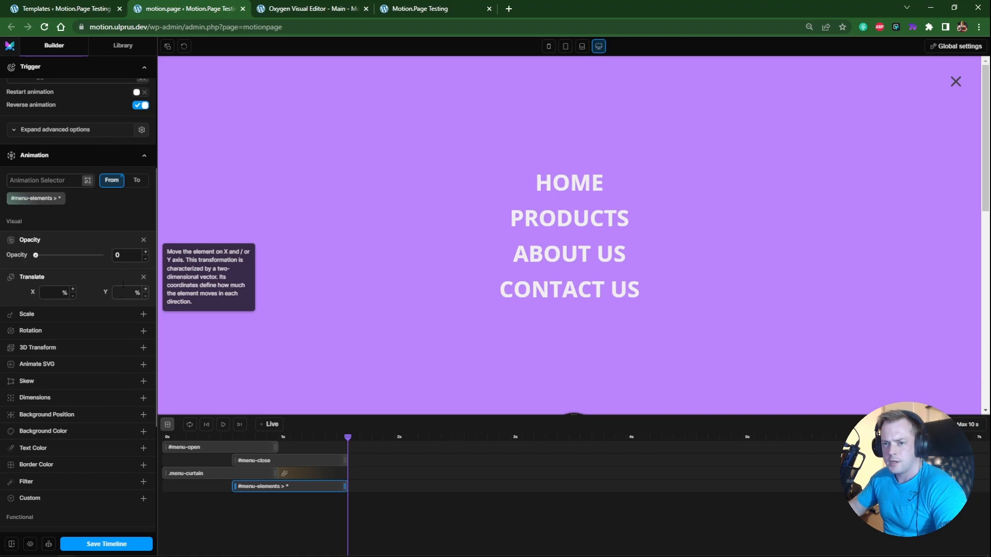
{"action": "left_click", "coordinate": [127, 295]}
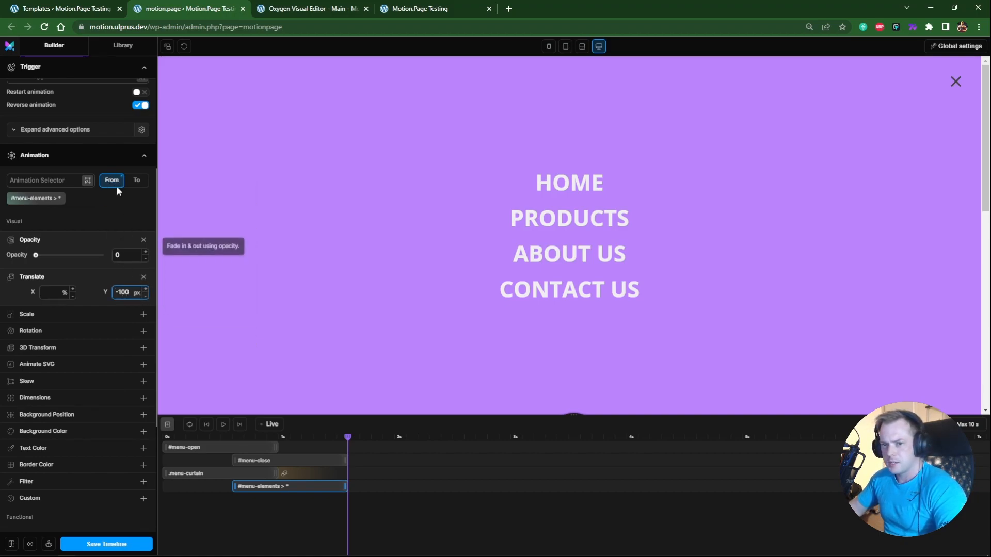
Step: Set the To translate Y to 0 px and opacity to 1 for the menu links, and scrub to preview
{"action": "left_click", "coordinate": [137, 180]}
{"action": "left_click", "coordinate": [144, 257]}
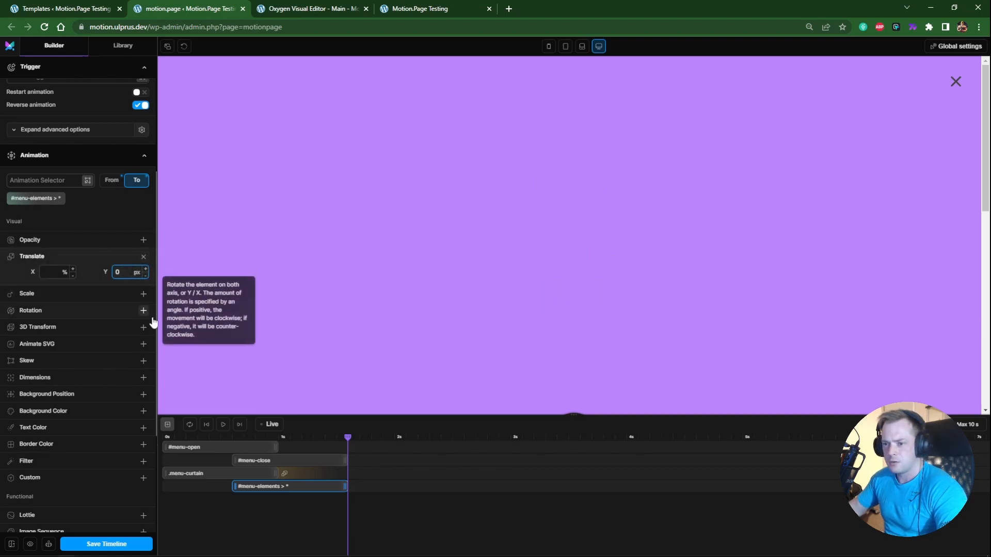
{"action": "mouse_move", "coordinate": [348, 439]}
{"action": "left_mouse_down"}
{"action": "mouse_move", "coordinate": [157, 431]}
{"action": "mouse_move", "coordinate": [358, 438]}
{"action": "left_mouse_up"}
{"action": "left_click", "coordinate": [144, 240]}
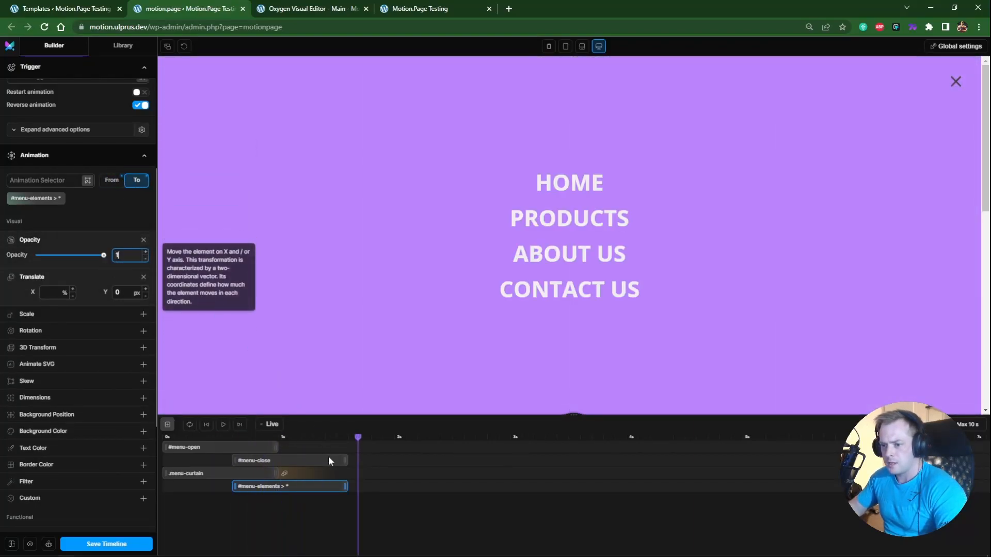
{"action": "mouse_move", "coordinate": [356, 437]}
{"action": "left_mouse_down"}
{"action": "mouse_move", "coordinate": [222, 436]}
{"action": "mouse_move", "coordinate": [349, 437]}
{"action": "left_mouse_up"}
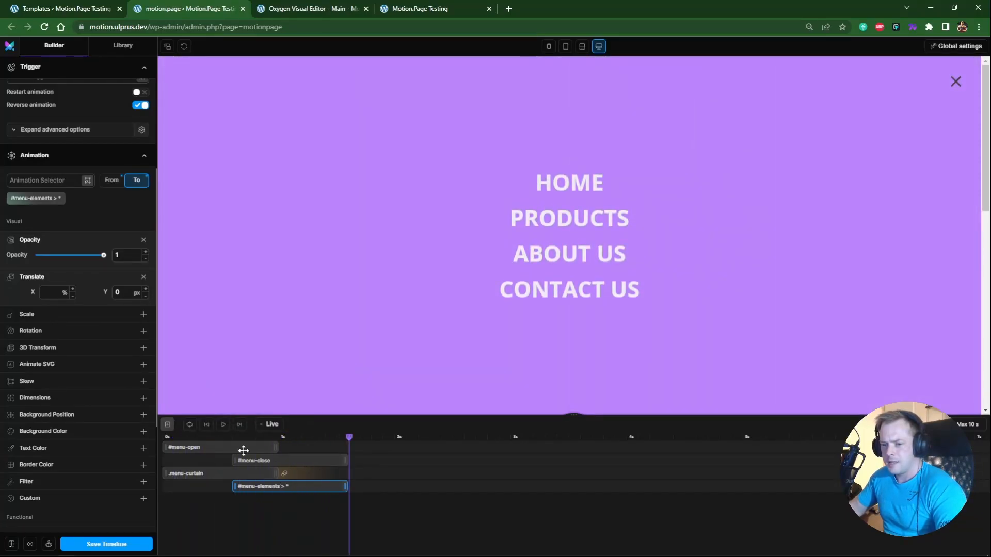
Step: Add a stagger of 0.2 s each from start to the #menu-elements > * animation, and move its start to about 0.4 s on the timeline
{"action": "scroll", "coordinate": [67, 439], "scroll_direction": "down", "scroll_amount": 2}
{"action": "scroll", "coordinate": [65, 449], "scroll_direction": "up", "scroll_amount": 2}
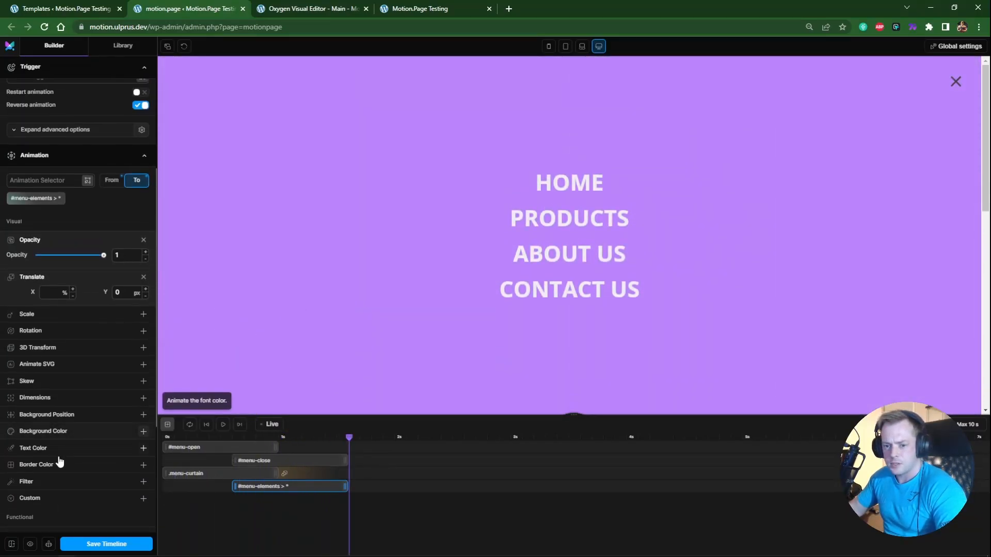
{"action": "scroll", "coordinate": [61, 460], "scroll_direction": "down", "scroll_amount": 4}
{"action": "left_click", "coordinate": [32, 396]}
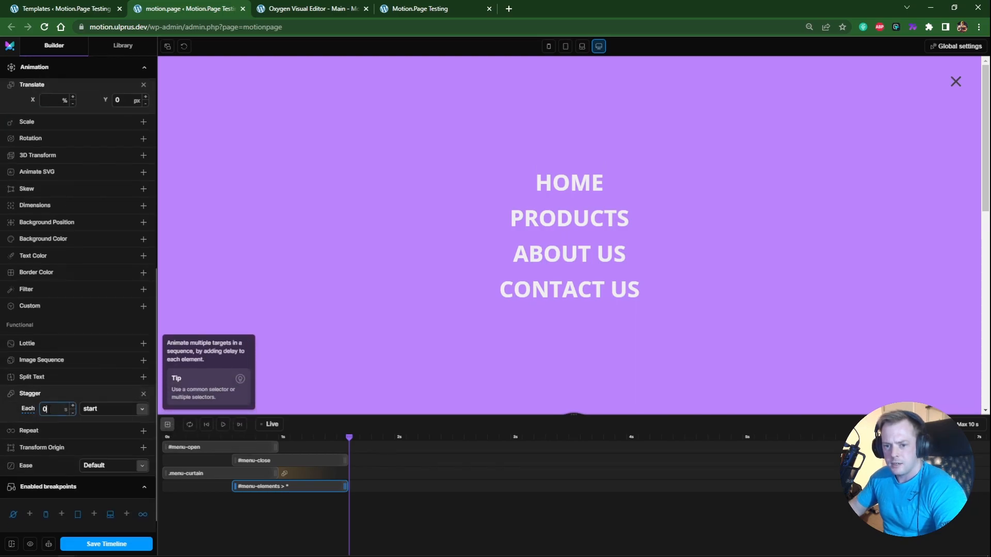
{"action": "double_click", "coordinate": [45, 409]}
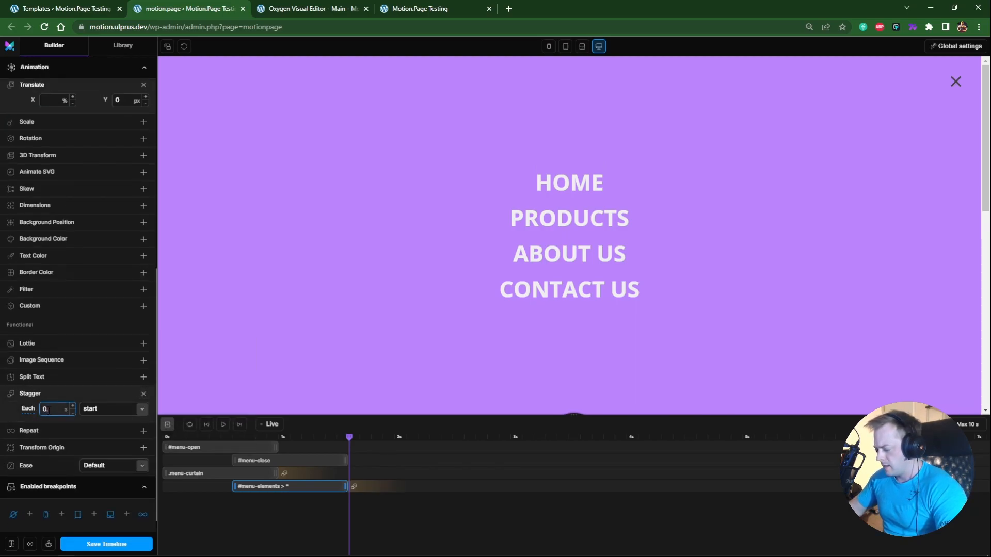
{"action": "left_click_drag", "start_coordinate": [349, 438], "coordinate": [417, 438]}
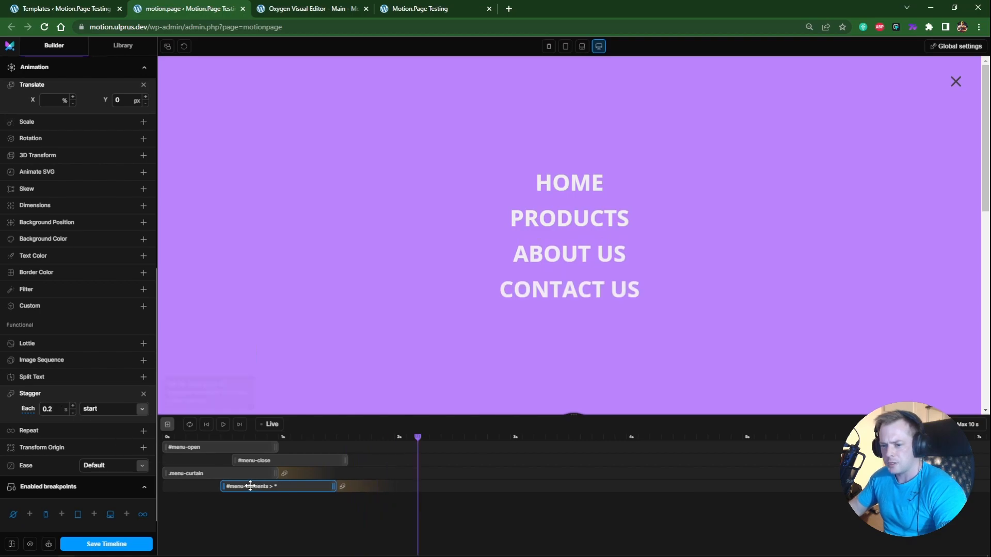
{"action": "mouse_move", "coordinate": [417, 436]}
{"action": "left_mouse_down"}
{"action": "mouse_move", "coordinate": [186, 418]}
{"action": "mouse_move", "coordinate": [400, 433]}
{"action": "left_mouse_up"}
Step: Switch the menu links' stagger mode to Amount, set it to 0.3 s, preview by scrubbing, and save the timeline
{"action": "left_click", "coordinate": [27, 410]}
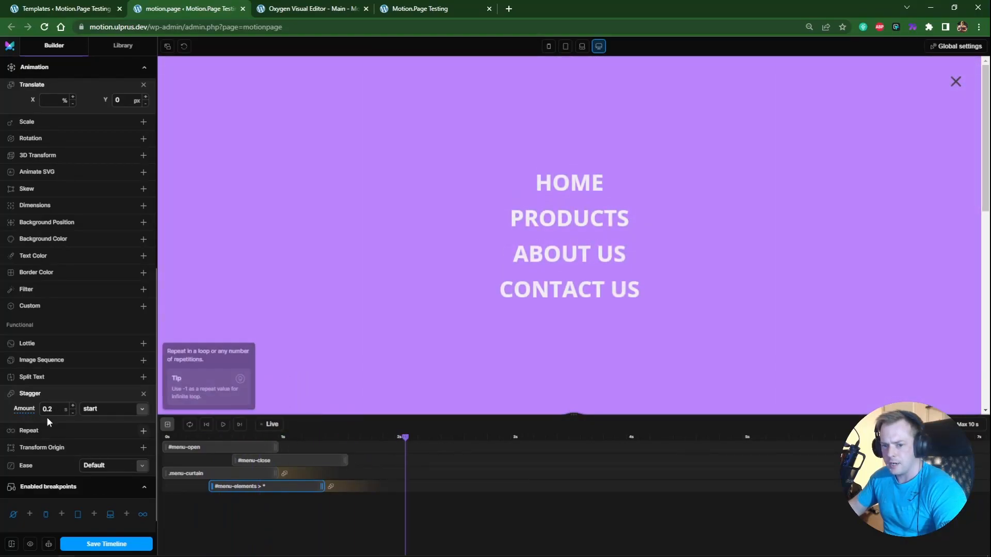
{"action": "left_click", "coordinate": [49, 408]}
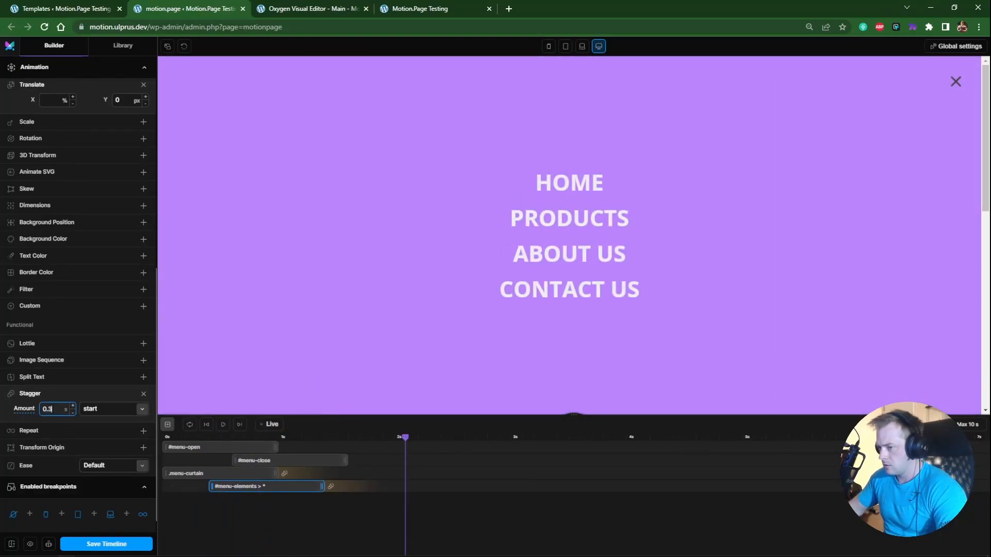
{"action": "left_click_drag", "start_coordinate": [407, 437], "coordinate": [334, 432]}
Step: Reload the live site page and open its menu to check the staggered link animation
{"action": "left_click", "coordinate": [425, 9]}
{"action": "key", "text": "F5"}
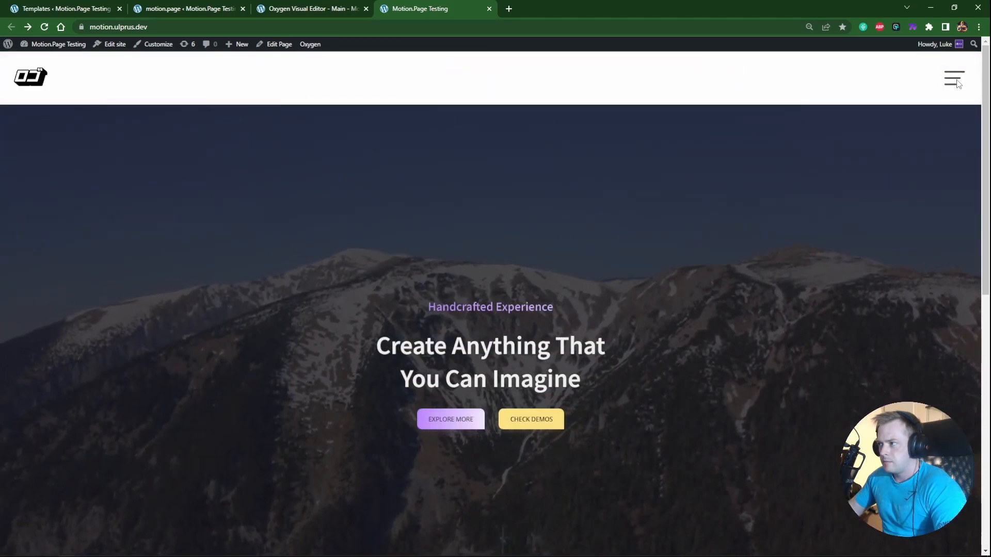
{"action": "left_click", "coordinate": [959, 84]}
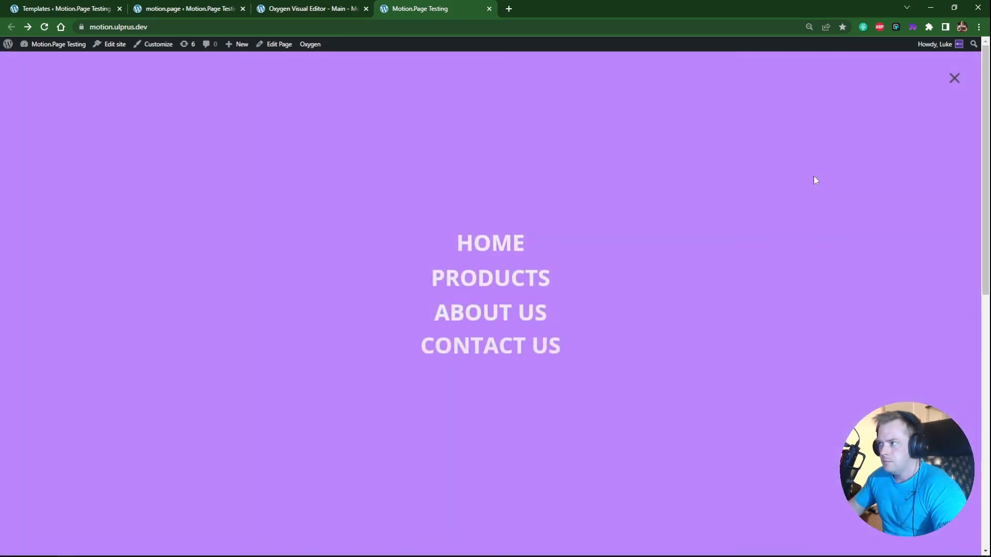
Step: Return to motion.page, set the .menu-curtain animation's ease to Power1, and scrub the timeline to preview it
{"action": "left_click", "coordinate": [189, 9]}
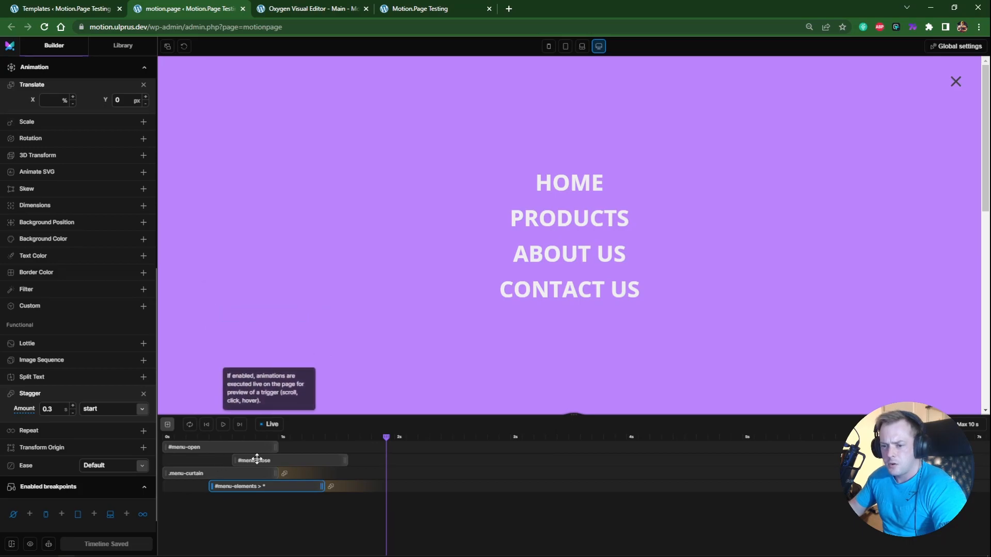
{"action": "left_click", "coordinate": [202, 473]}
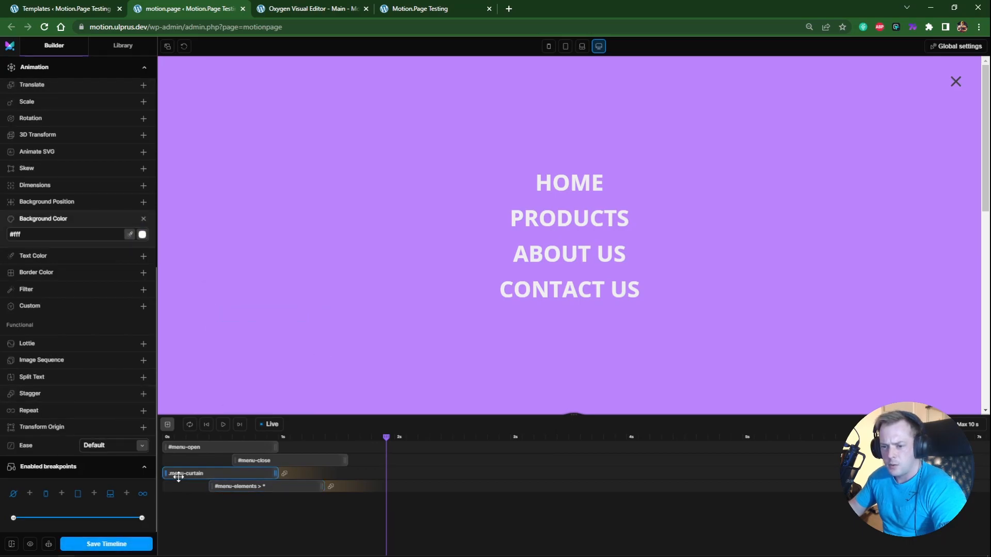
{"action": "left_click", "coordinate": [98, 445]}
{"action": "left_click", "coordinate": [97, 318]}
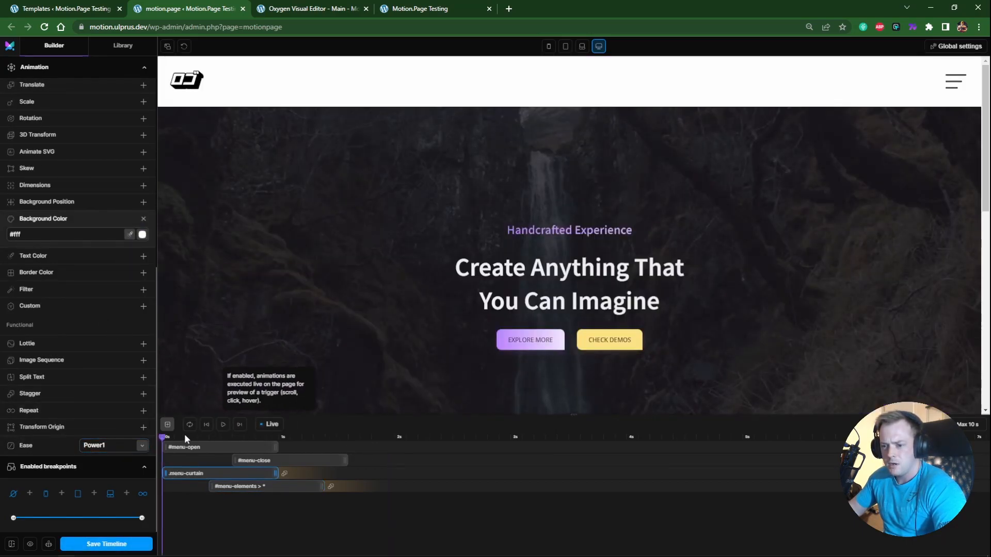
{"action": "left_click_drag", "start_coordinate": [178, 437], "coordinate": [326, 438]}
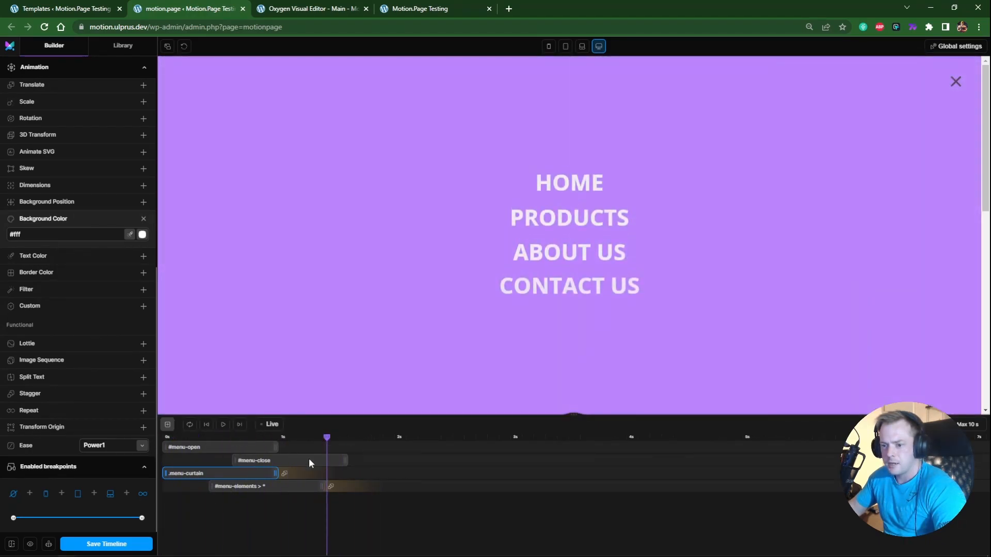
Step: Set the ease of the #menu-elements > * animation to Power1
{"action": "left_click", "coordinate": [279, 487]}
{"action": "left_click", "coordinate": [113, 465]}
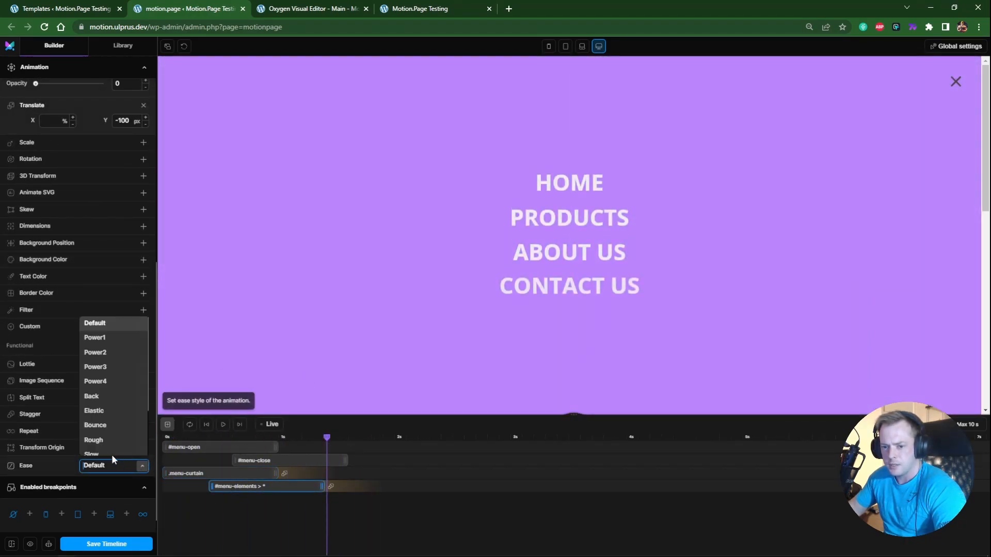
{"action": "left_click", "coordinate": [96, 339]}
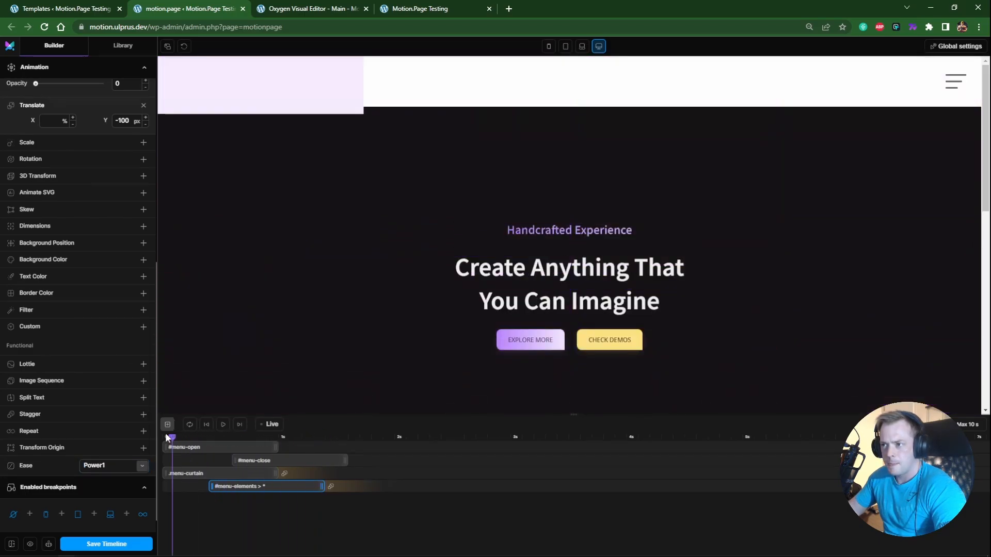
Step: Switch to the Oxygen editor and add the custom CSS cursor: pointer; to the Menu Open icon's menu-trigger class
{"action": "left_click", "coordinate": [317, 9]}
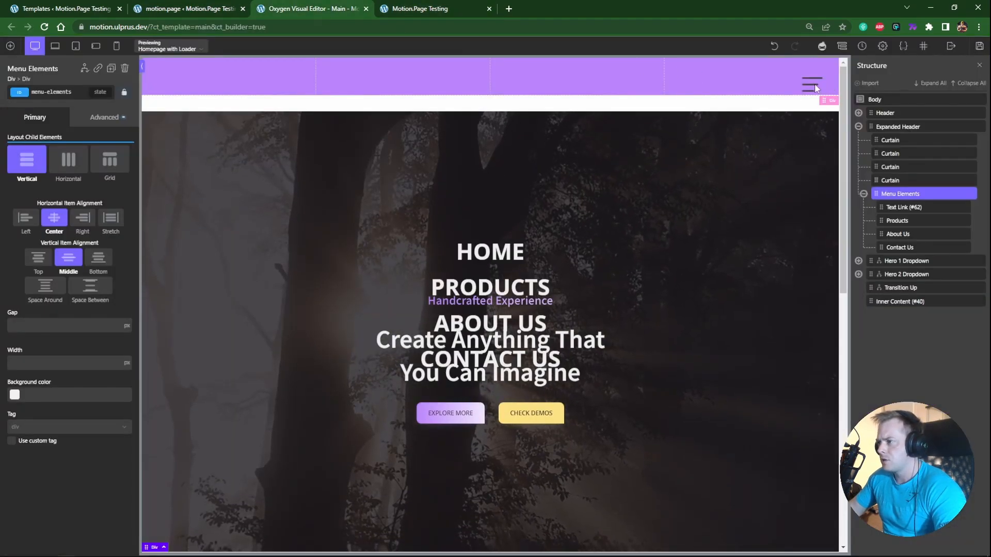
{"action": "left_click", "coordinate": [898, 126]}
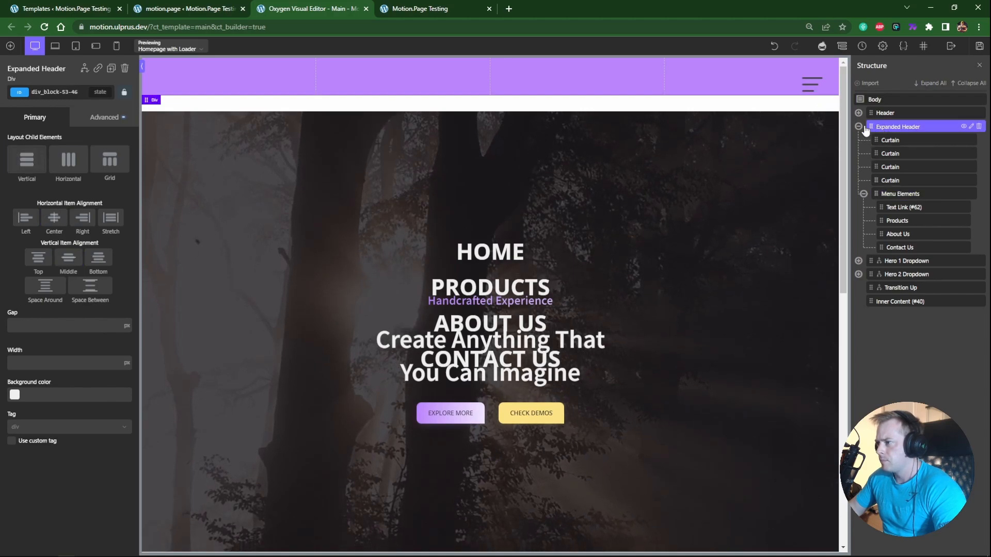
{"action": "left_click", "coordinate": [858, 113]}
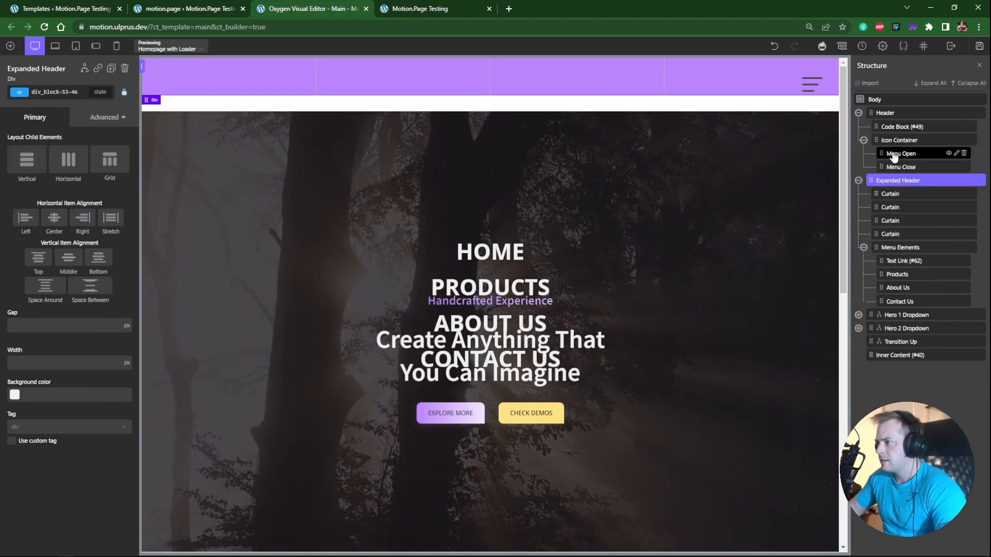
{"action": "left_click", "coordinate": [872, 155]}
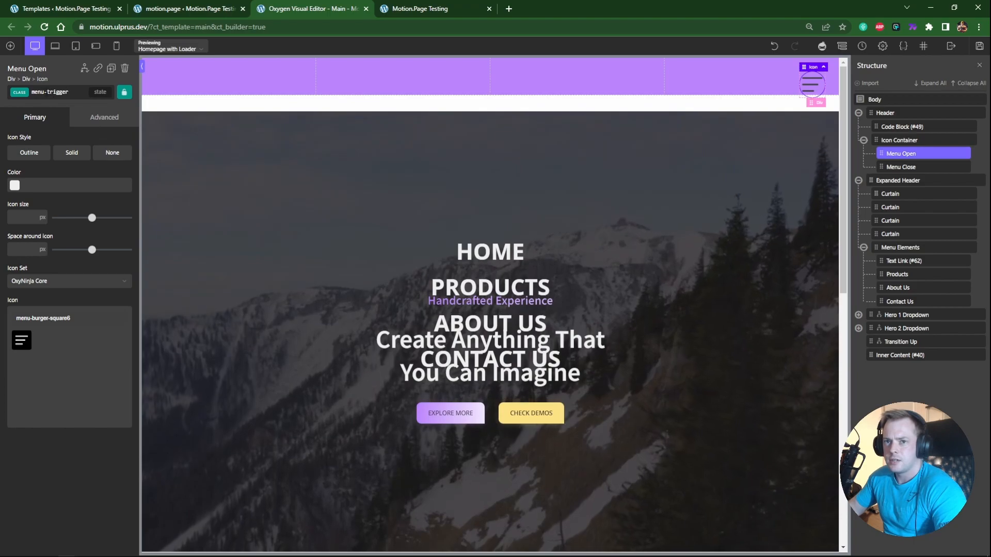
{"action": "left_click", "coordinate": [106, 119]}
{"action": "left_click", "coordinate": [57, 287]}
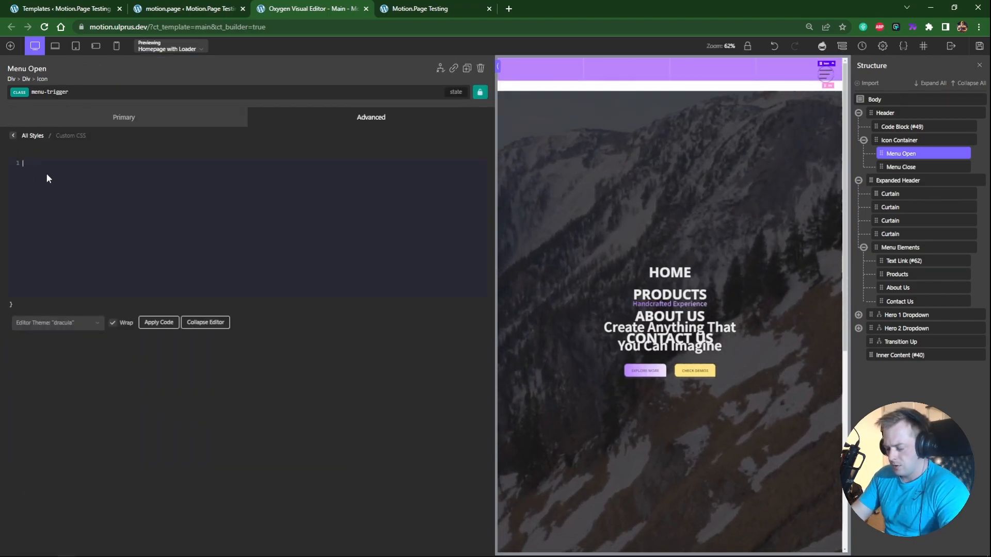
{"action": "type", "text": "cursor: pointer;"}
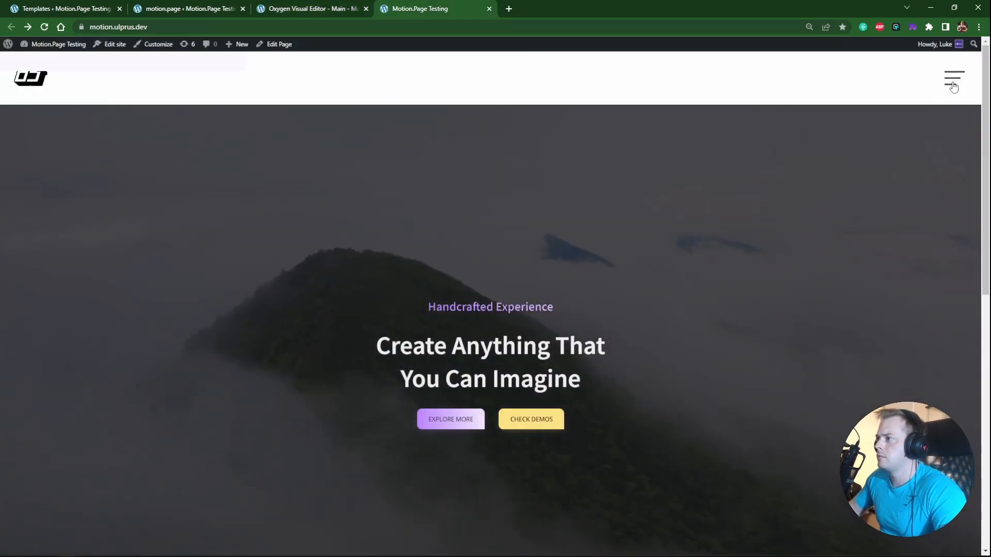
Step: Open, close and reopen the menu on the live page to test the pointer cursor and the eased animation
{"action": "left_click", "coordinate": [953, 84]}
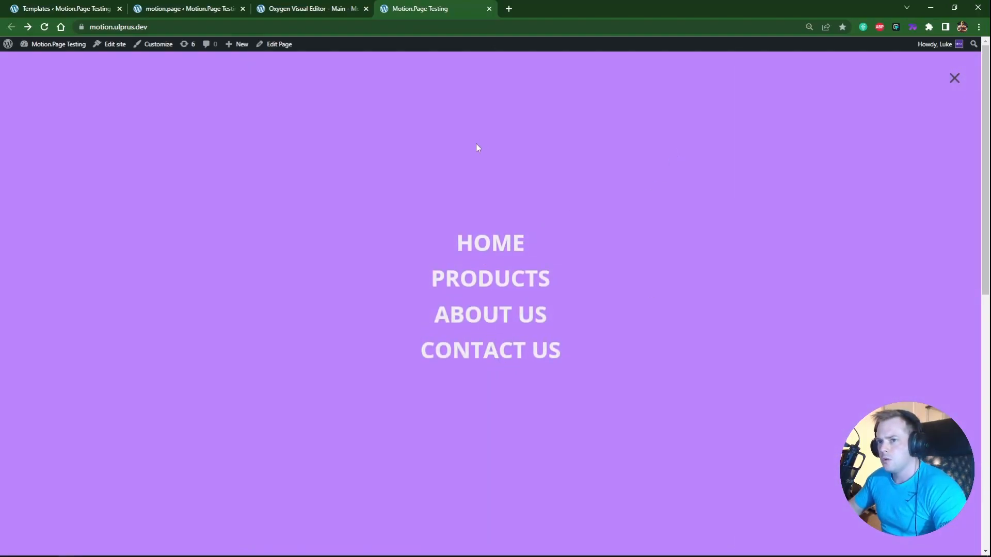
{"action": "left_click", "coordinate": [959, 83]}
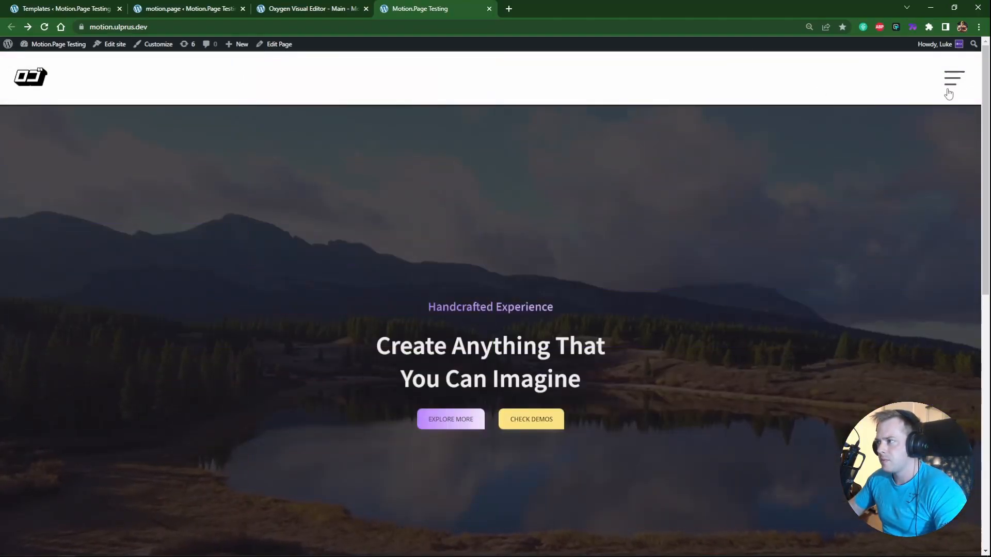
{"action": "left_click", "coordinate": [948, 94]}
Step: Inspect the live page with the browser developer tools and turn on device emulation for iPhone 12 Pro
{"action": "right_click", "coordinate": [357, 142]}
{"action": "left_click", "coordinate": [396, 341]}
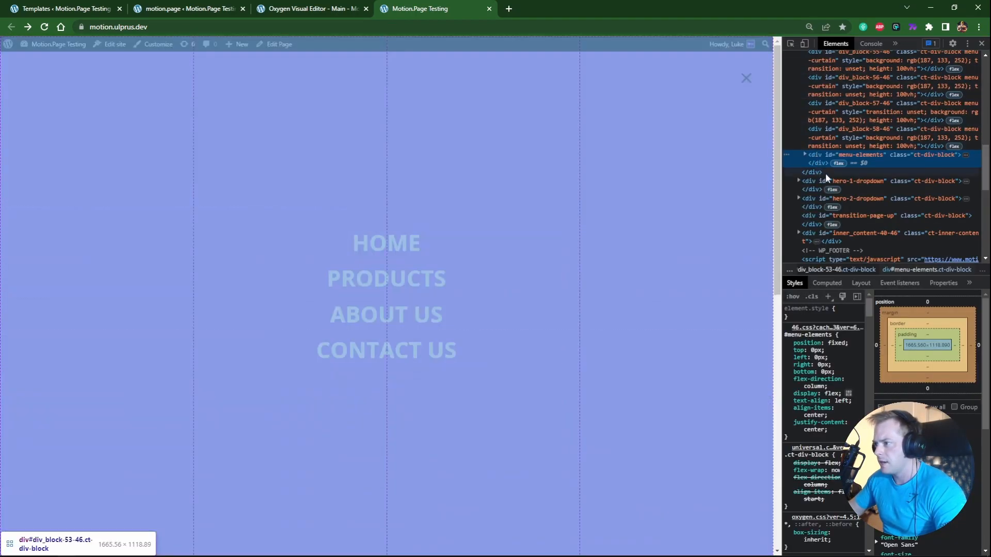
{"action": "key", "text": "ctrl+shift+m"}
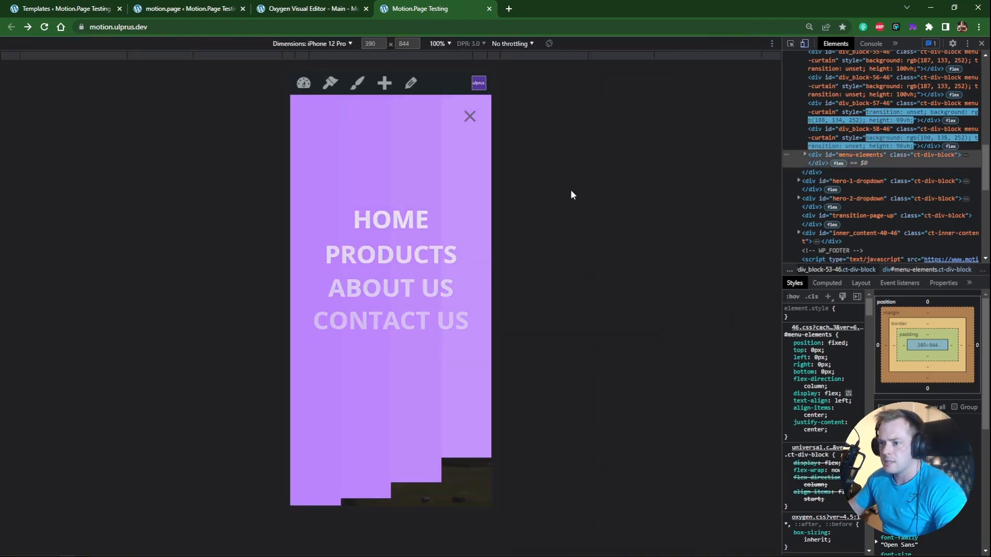
Step: Close and reopen the menu repeatedly in the mobile preview to test the curtain and link animation
{"action": "left_click", "coordinate": [483, 138]}
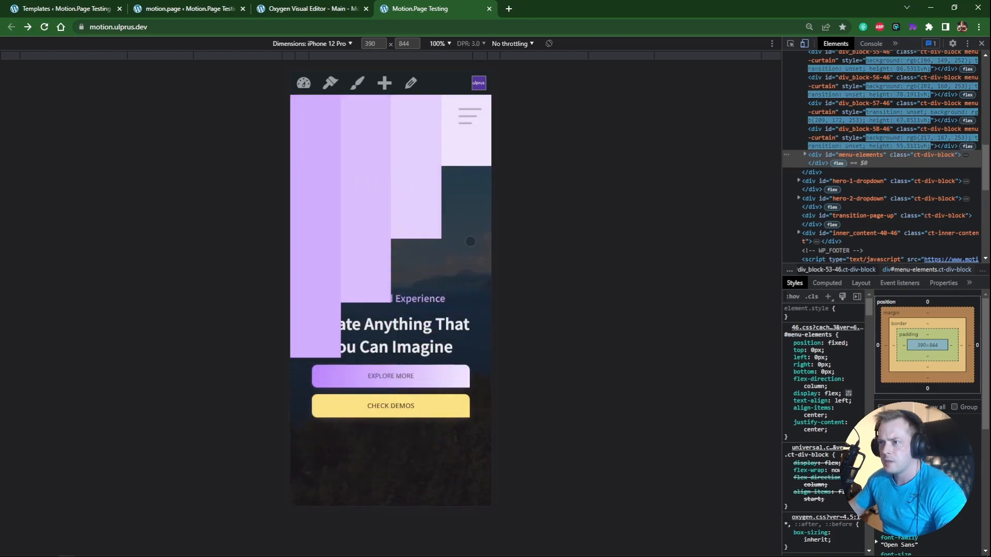
{"action": "left_click", "coordinate": [471, 126]}
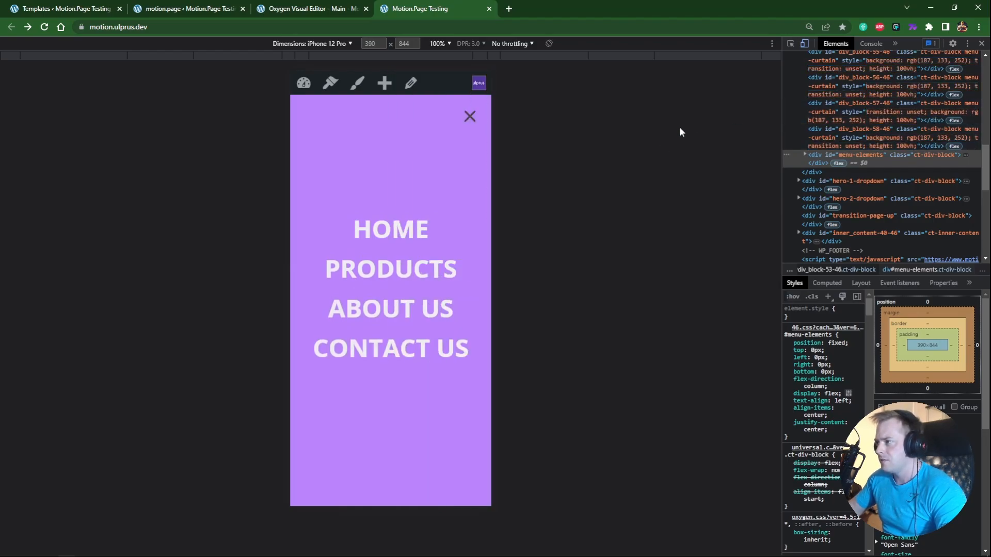
{"action": "left_click", "coordinate": [467, 117]}
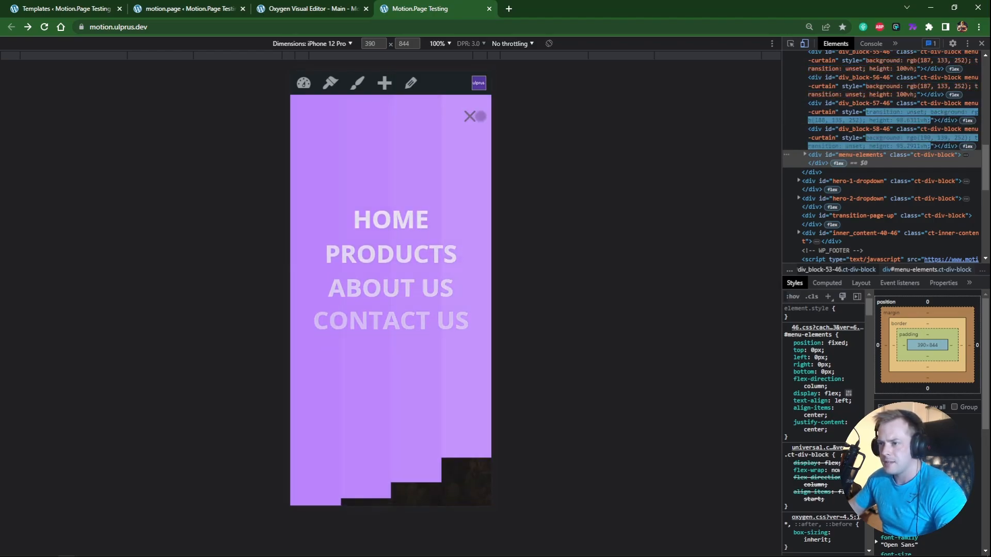
{"action": "left_click", "coordinate": [467, 119]}
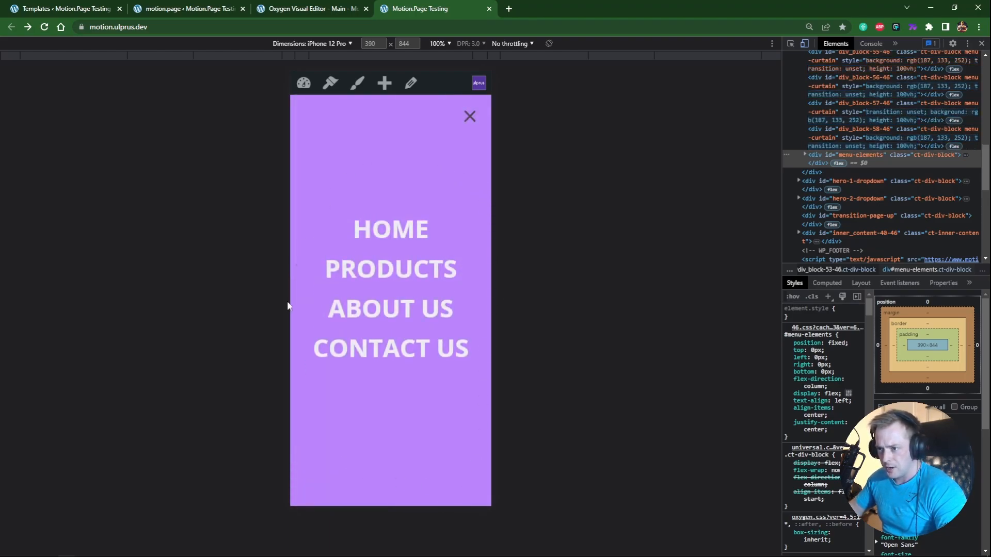
{"action": "left_click", "coordinate": [470, 117]}
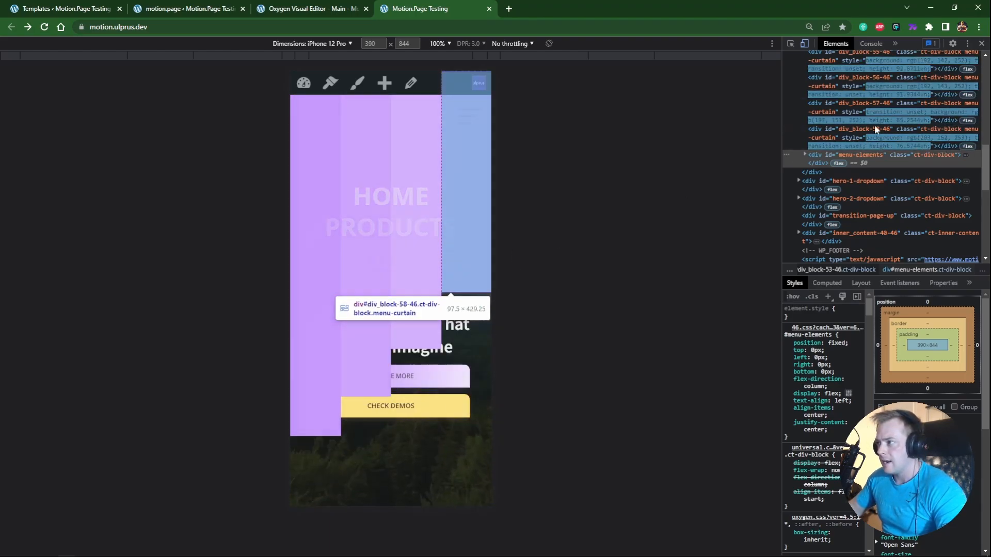